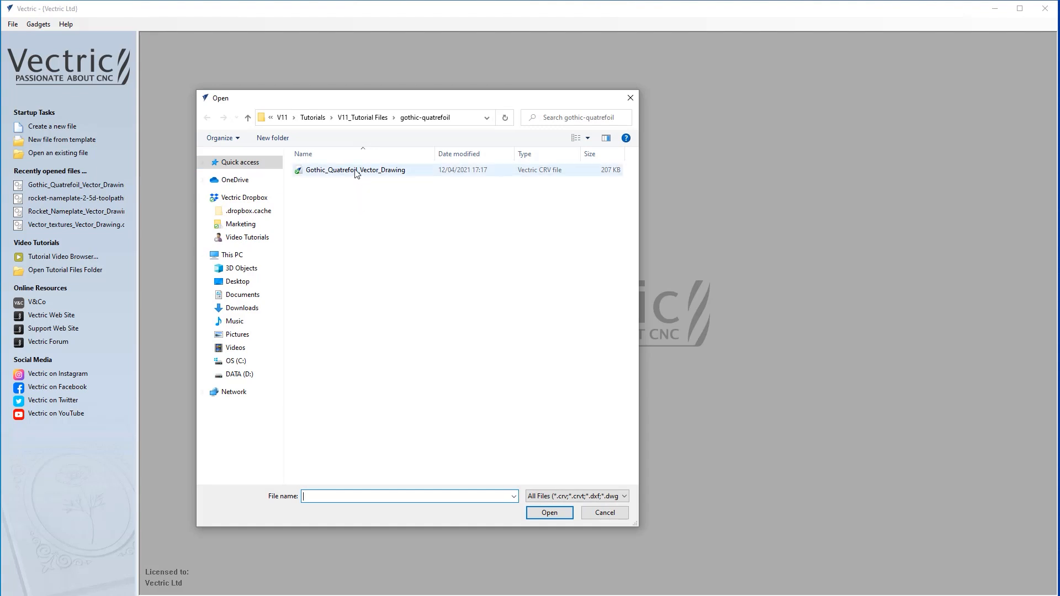
Open the Gothic_Quatrefoil_Vector_Drawing file from the gothic-quatrefoil folder
{"action": "left_click", "coordinate": [323, 173]}
{"action": "left_click", "coordinate": [559, 514]}
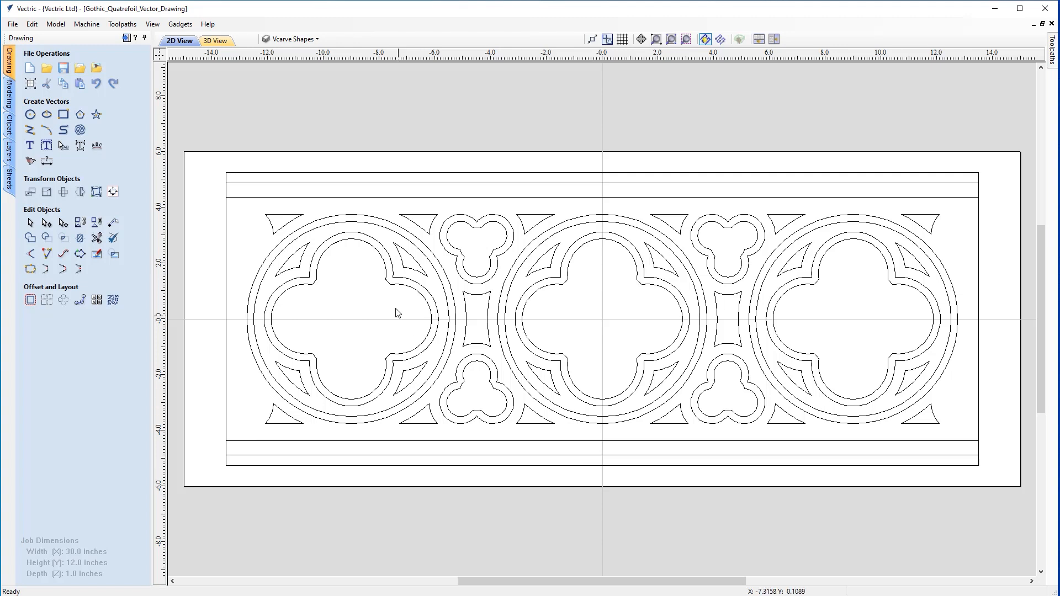
Hide all four layers, then show Outline, Top & Bottom Grooves, Foils and Vcarve Shapes one at a time to examine their vectors
{"action": "left_click", "coordinate": [293, 40]}
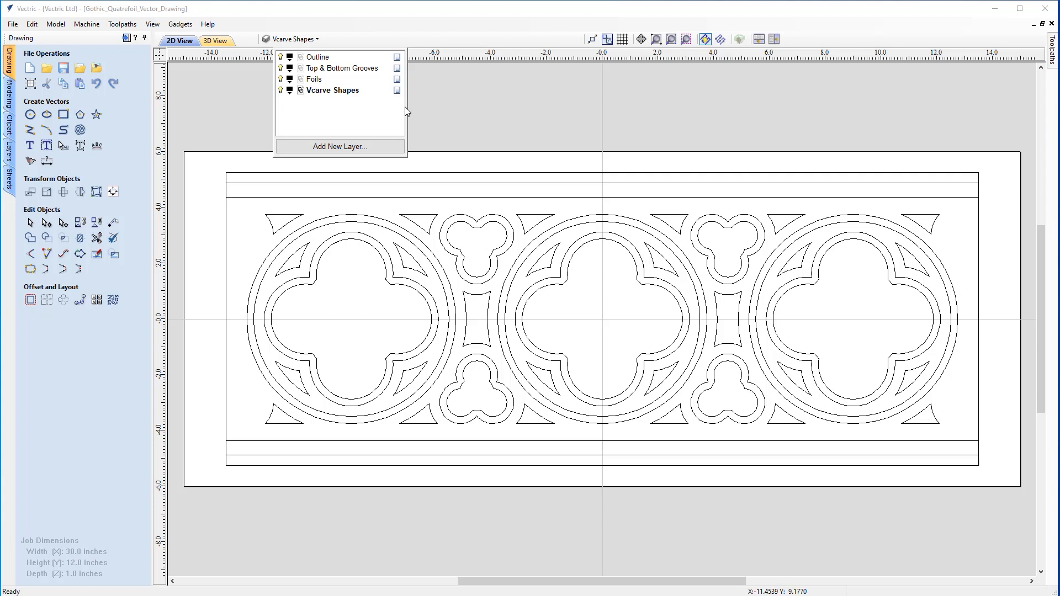
{"action": "left_click", "coordinate": [281, 90]}
{"action": "left_click", "coordinate": [280, 79]}
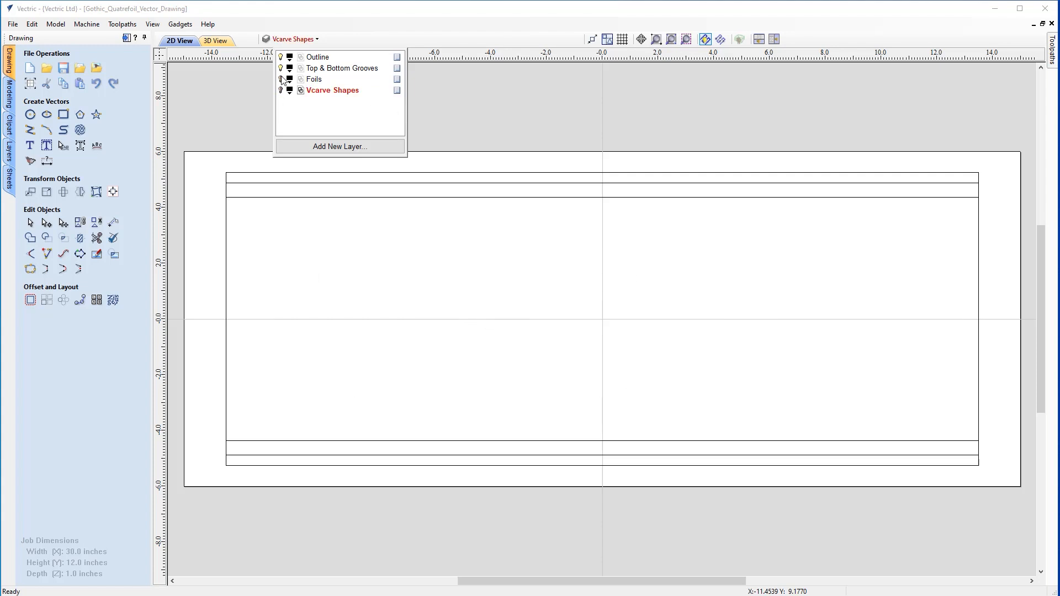
{"action": "left_click", "coordinate": [281, 69]}
{"action": "left_click", "coordinate": [281, 57]}
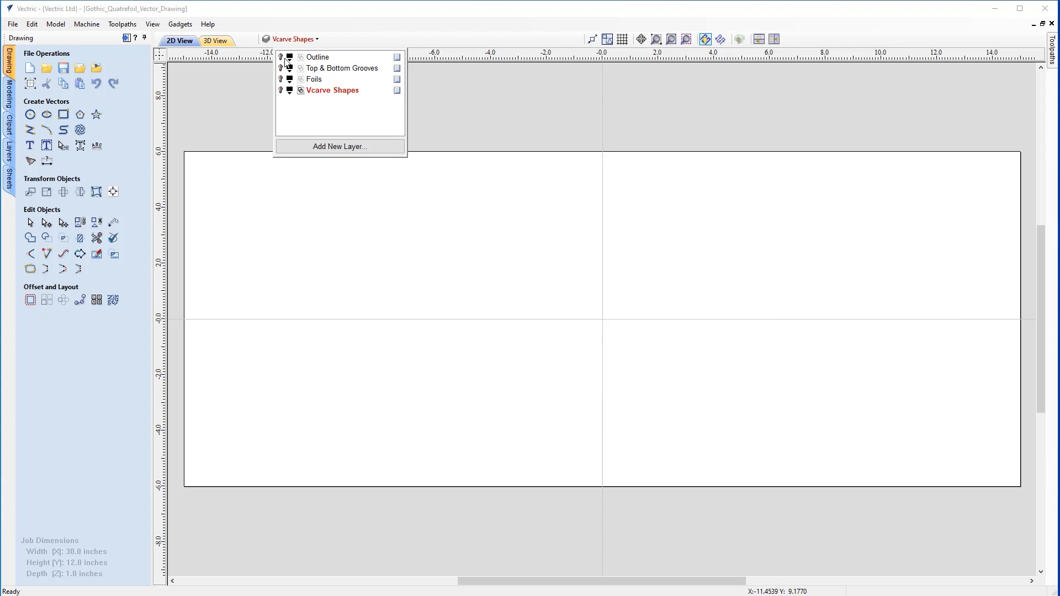
{"action": "left_click", "coordinate": [281, 58]}
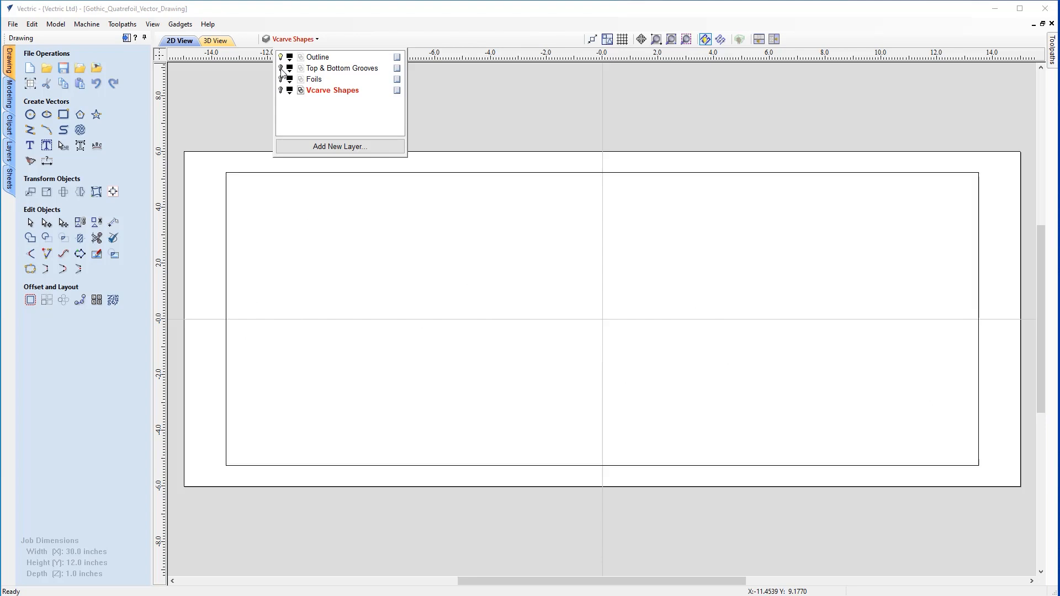
{"action": "left_click", "coordinate": [281, 69]}
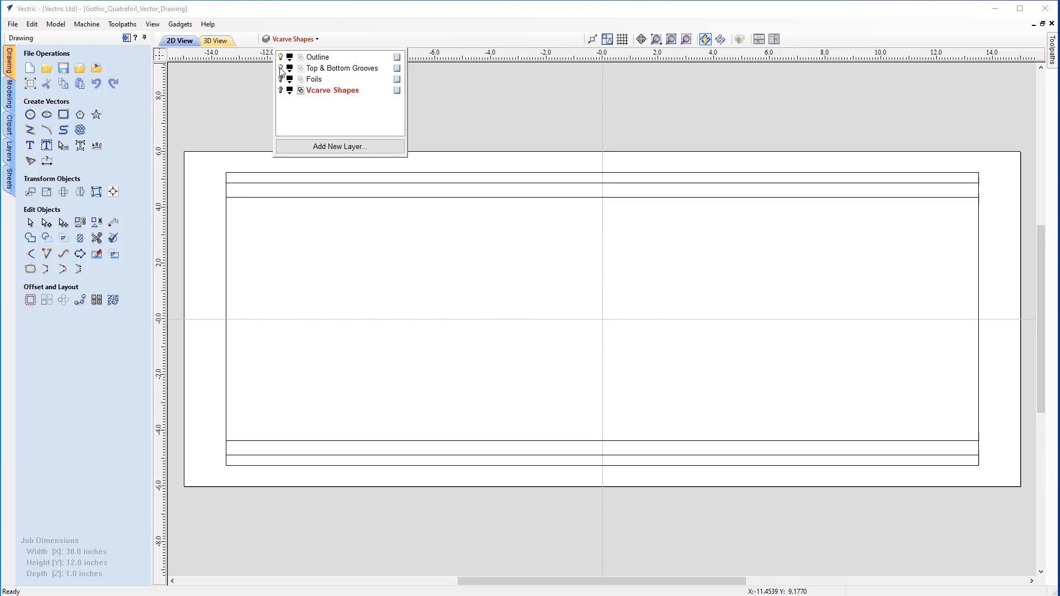
{"action": "left_click", "coordinate": [281, 80]}
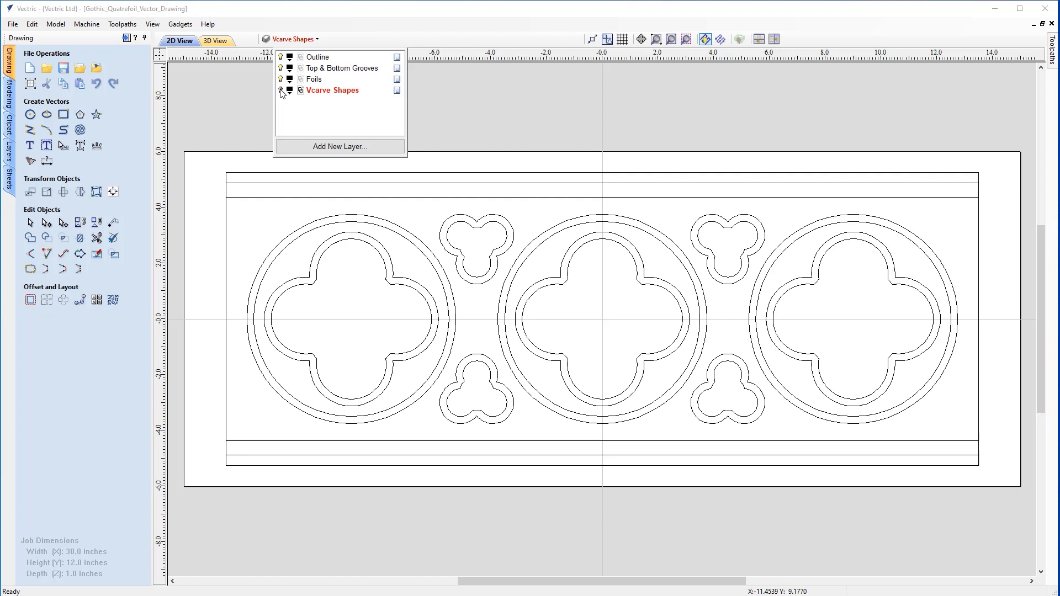
{"action": "left_click", "coordinate": [280, 91]}
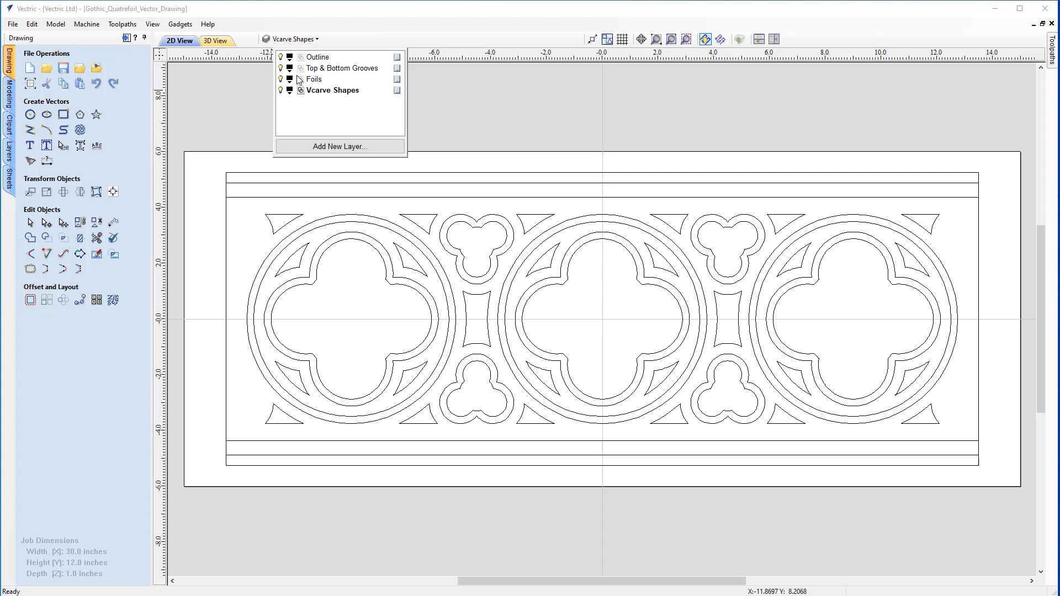
Hide the Outline, Top & Bottom Grooves and Vcarve Shapes layers and make Foils the active layer
{"action": "left_click", "coordinate": [280, 68]}
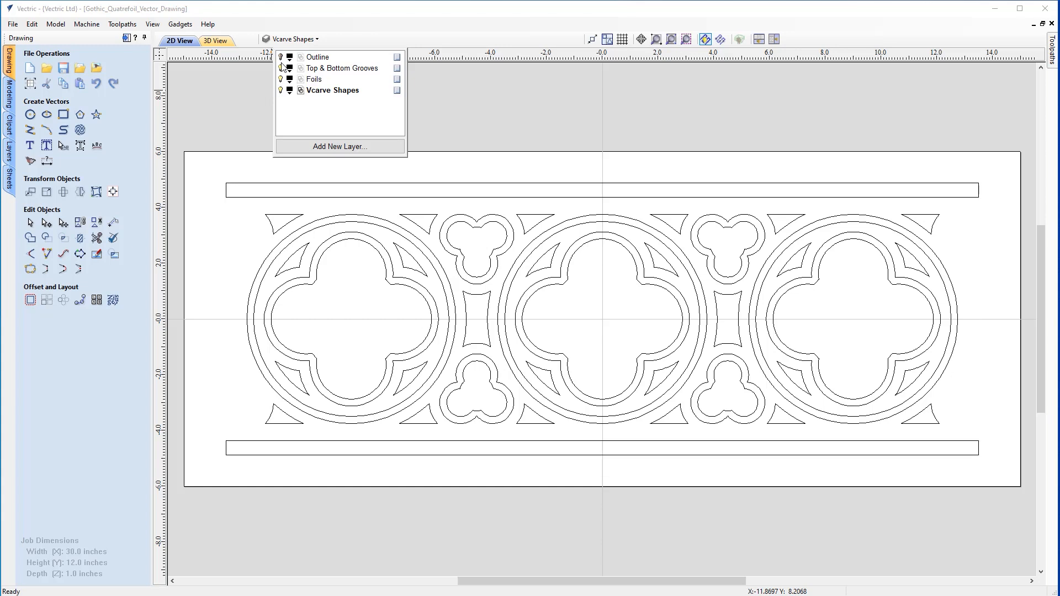
{"action": "left_click", "coordinate": [280, 68]}
{"action": "left_click", "coordinate": [281, 90]}
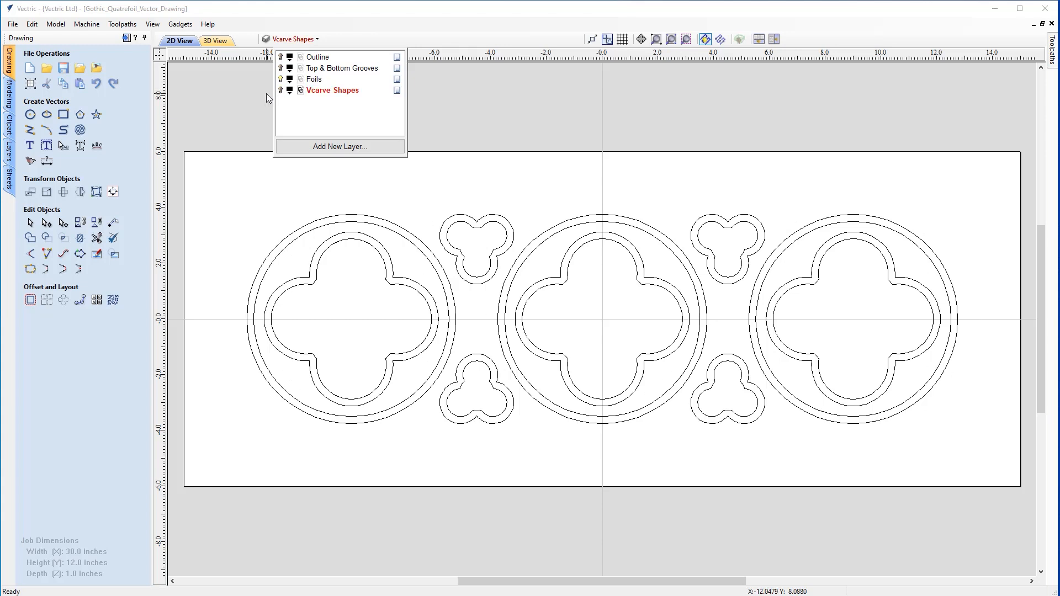
{"action": "left_click", "coordinate": [318, 80]}
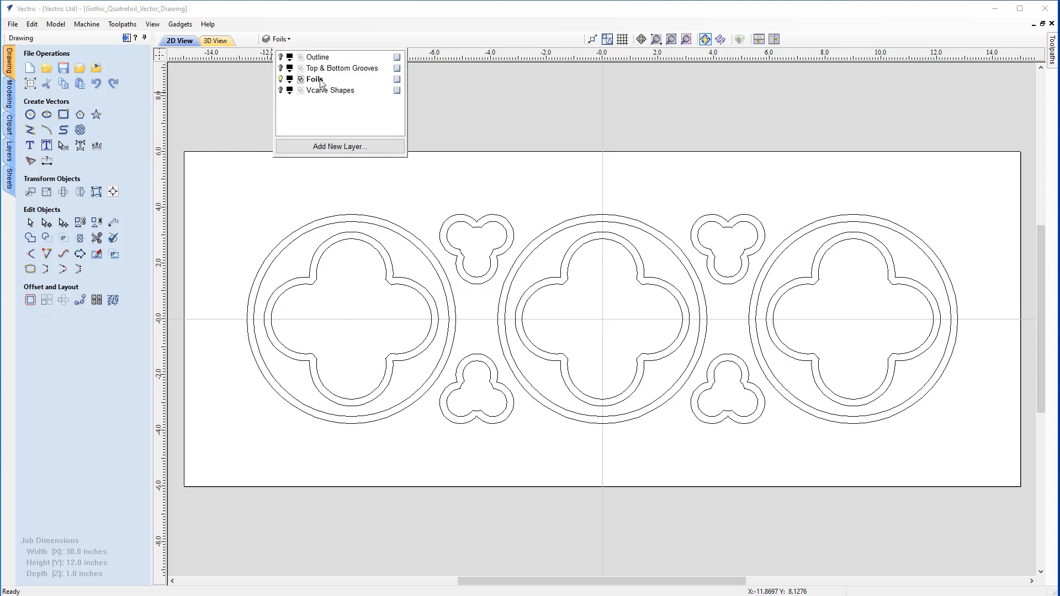
{"action": "left_click", "coordinate": [487, 128]}
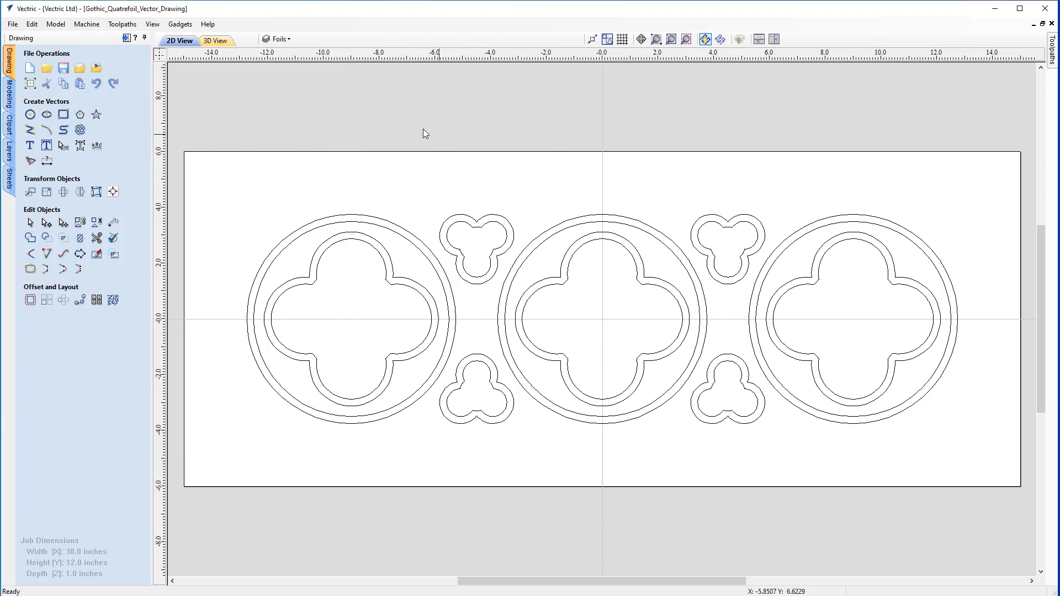
Switch to the toolpath layout and set the XY datum to the lower-left corner in the material setup
{"action": "left_click", "coordinate": [126, 38]}
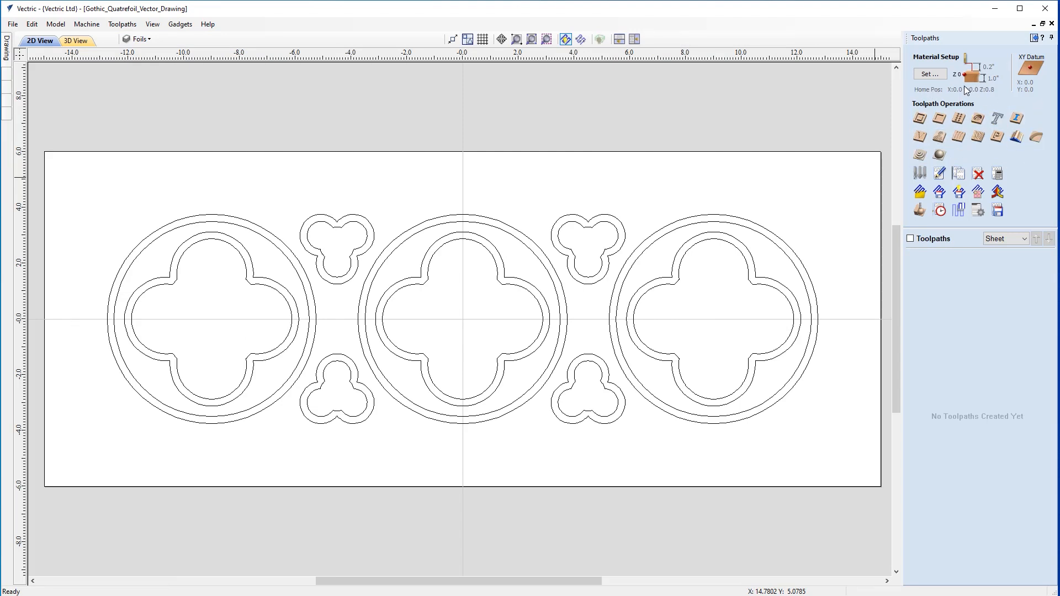
{"action": "left_click", "coordinate": [935, 73]}
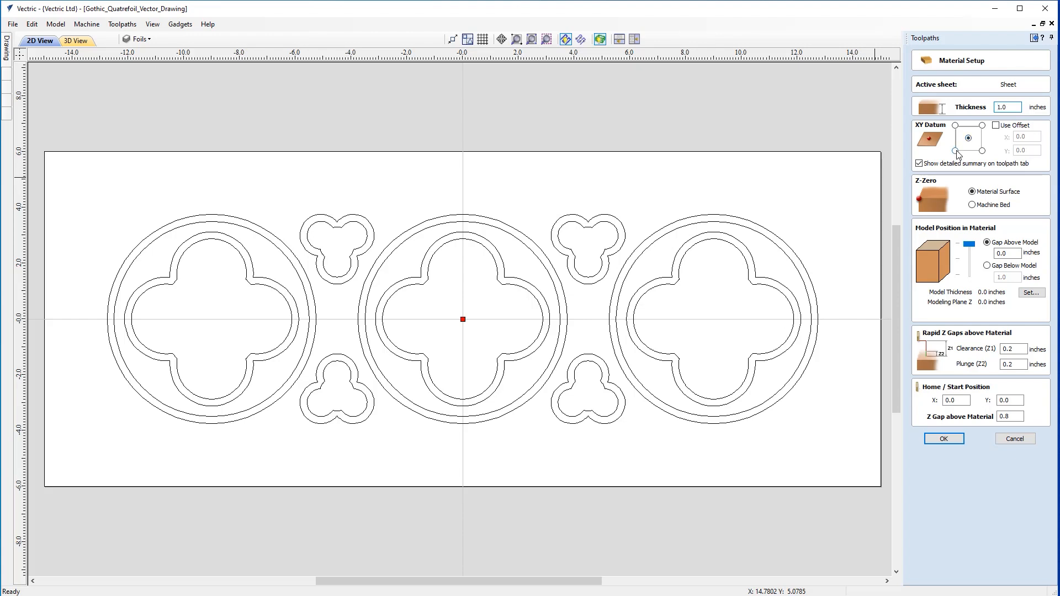
{"action": "left_click", "coordinate": [955, 150]}
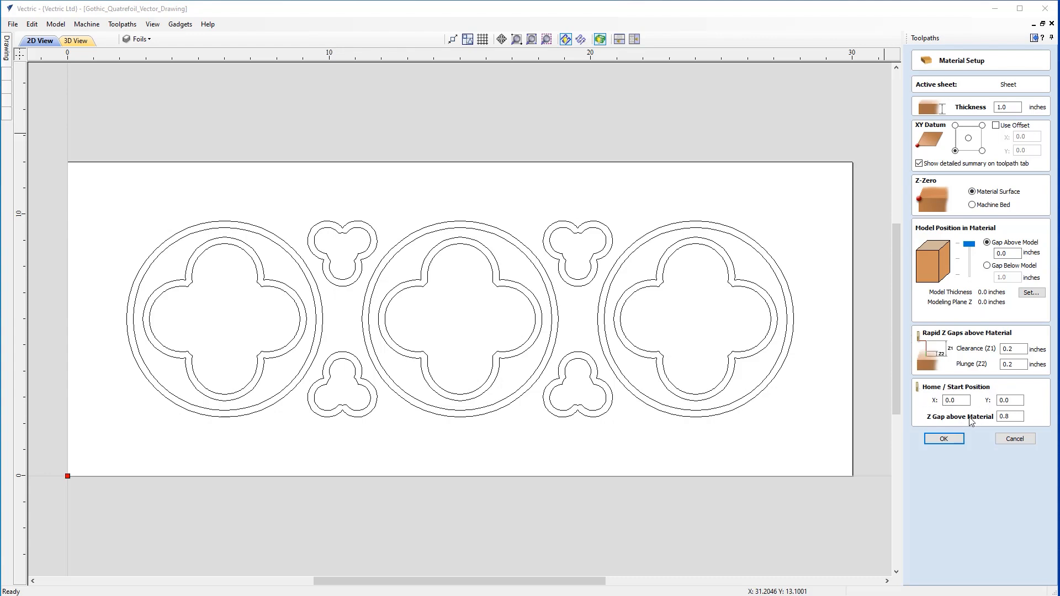
{"action": "left_click", "coordinate": [943, 439]}
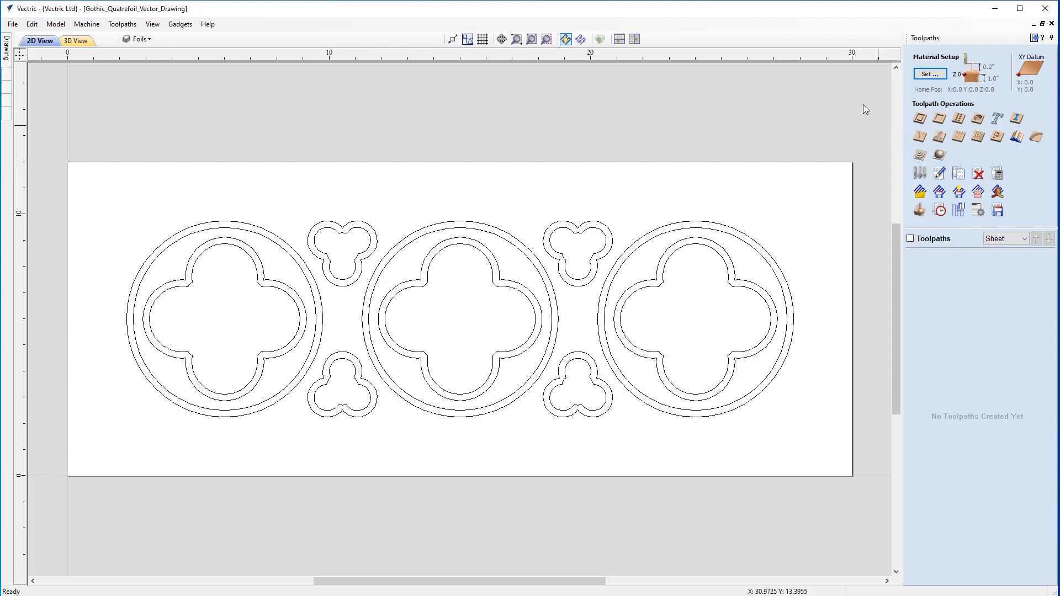
Select the outermost circle and the innermost quatrefoil outline of all three large circular motifs
{"action": "left_click", "coordinate": [292, 298]}
{"action": "left_click", "coordinate": [322, 310]}
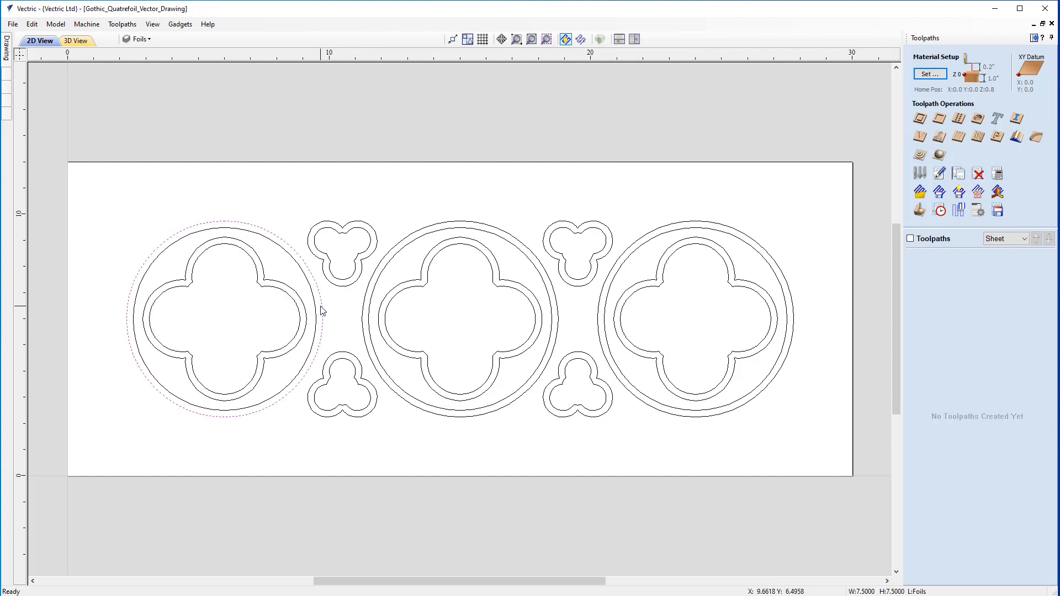
{"action": "left_click", "coordinate": [302, 323], "text": "shift"}
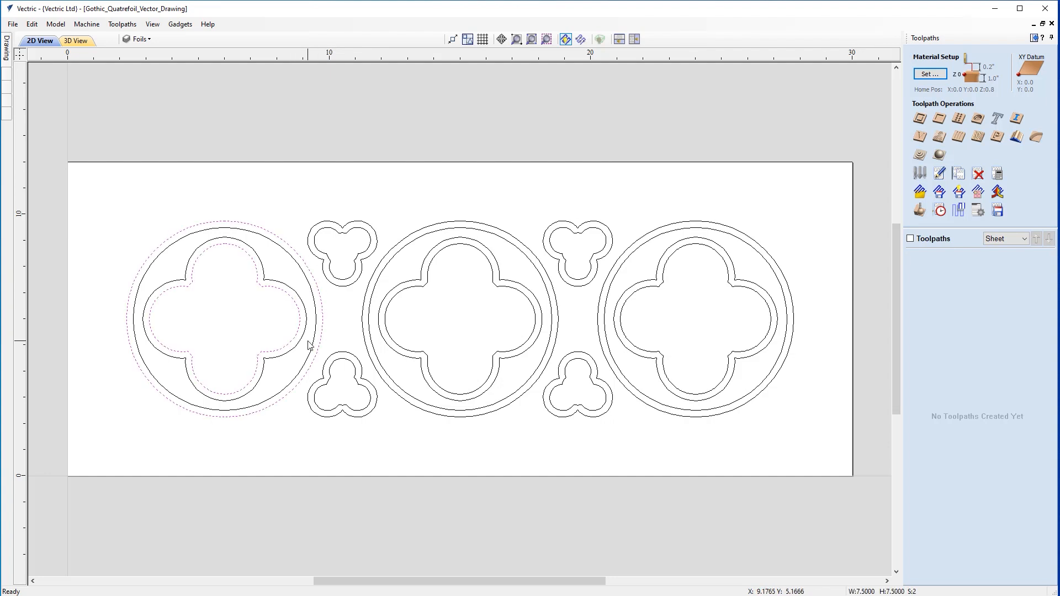
{"action": "left_click", "coordinate": [399, 347], "text": "shift"}
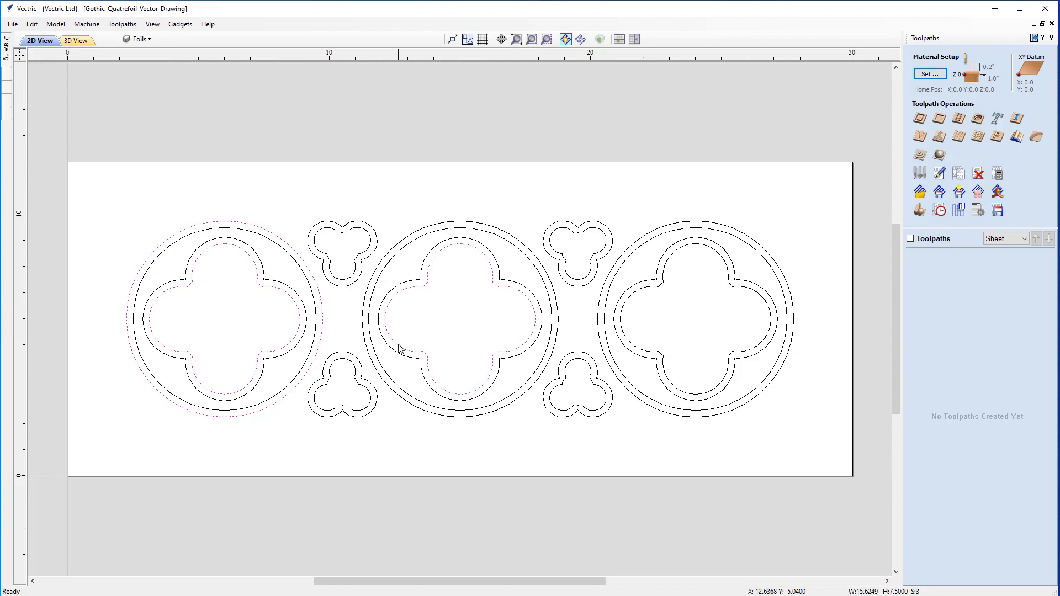
{"action": "left_click", "coordinate": [373, 366], "text": "shift"}
{"action": "left_click", "coordinate": [662, 357], "text": "shift"}
{"action": "left_click", "coordinate": [647, 406], "text": "shift"}
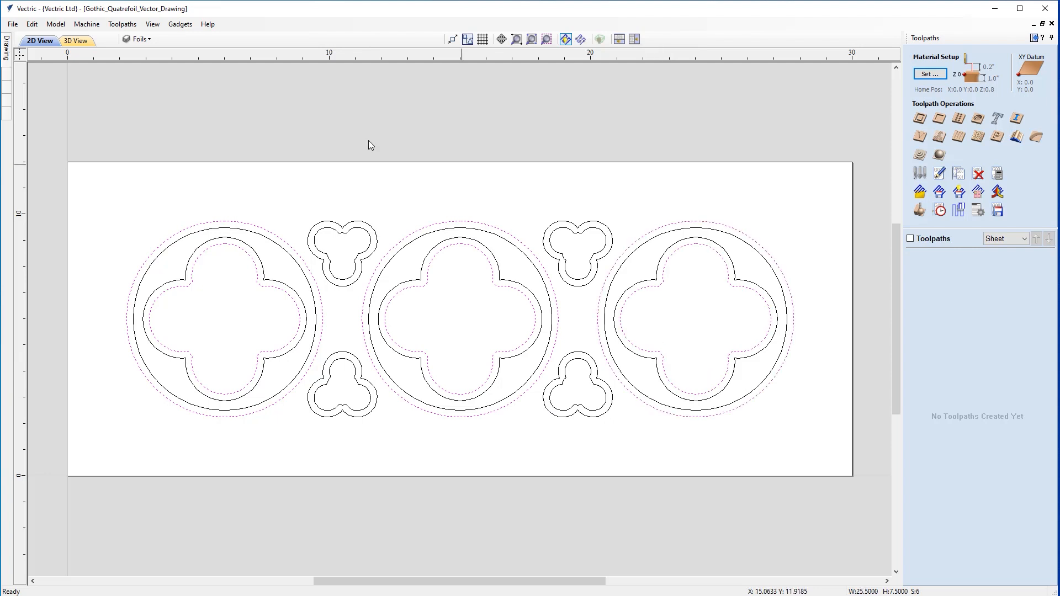
Start a pocket toolpath and replace its 1/8" tool with the imperial End Mill (1/4")
{"action": "left_click", "coordinate": [938, 119]}
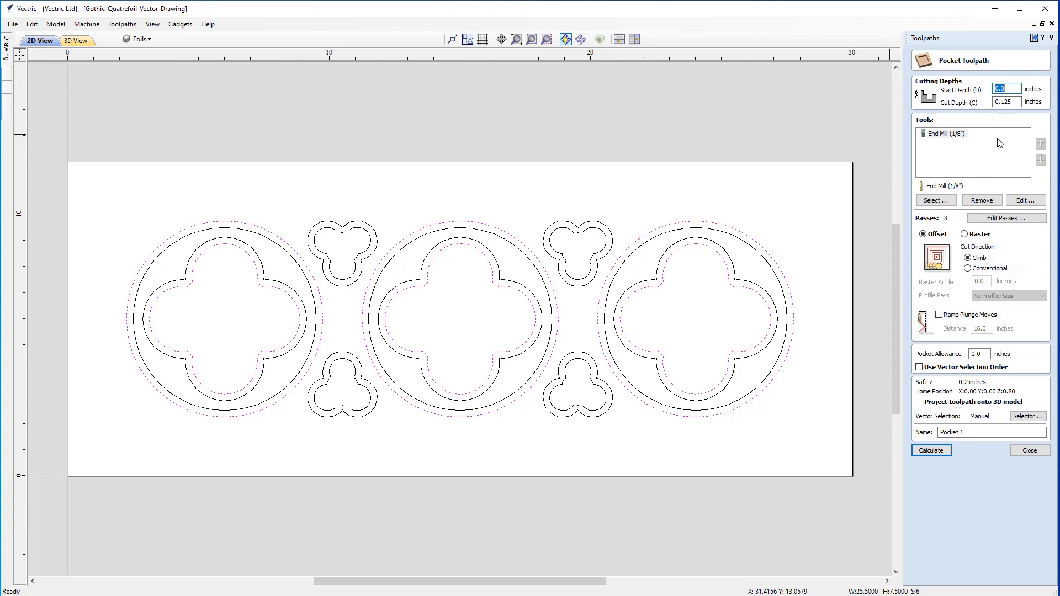
{"action": "left_click", "coordinate": [948, 136]}
{"action": "left_click", "coordinate": [981, 200]}
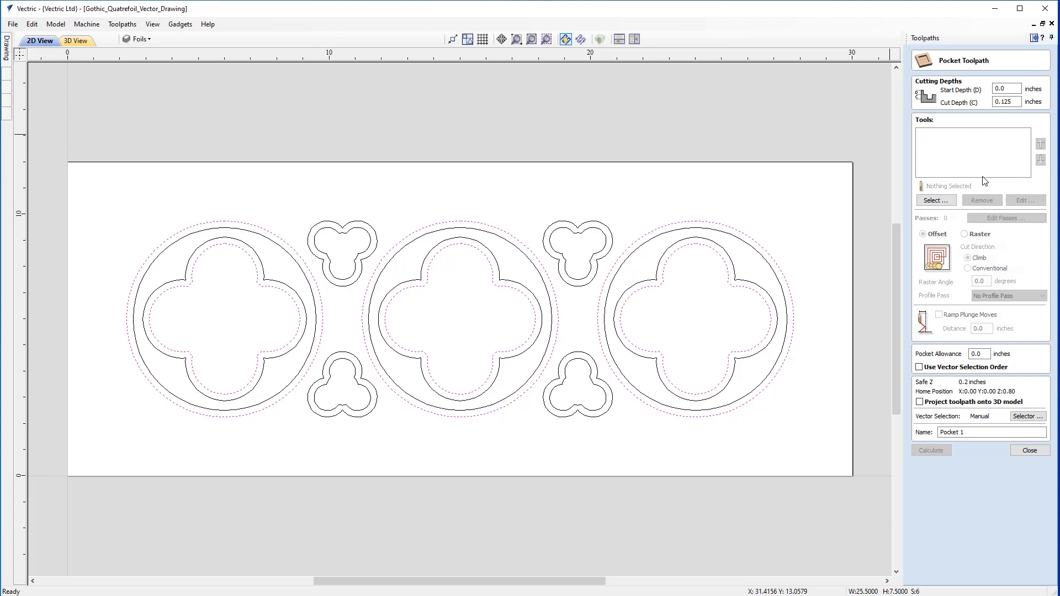
{"action": "left_click", "coordinate": [935, 201]}
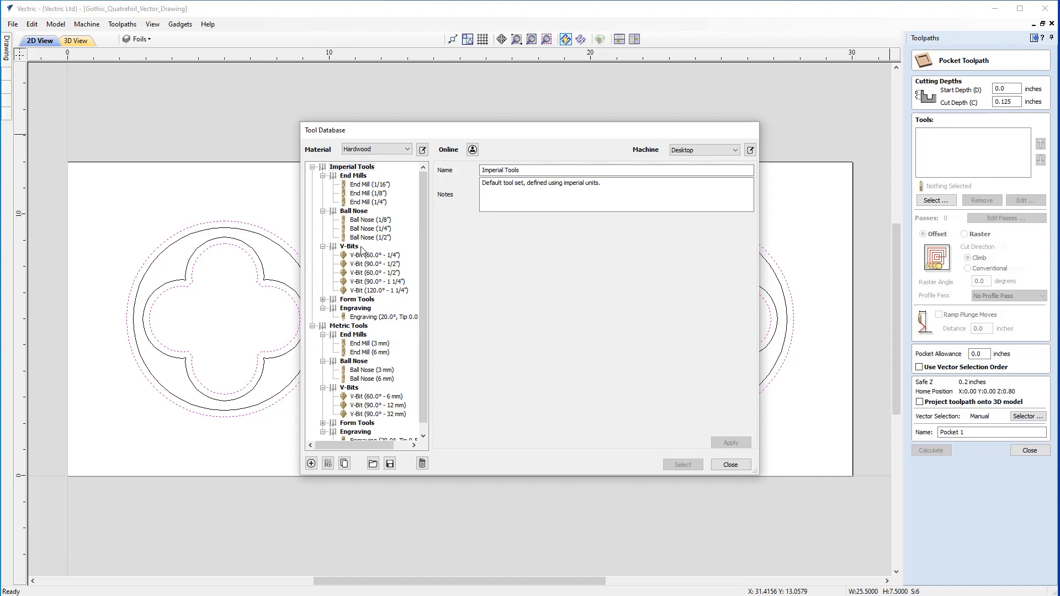
{"action": "left_click", "coordinate": [369, 202]}
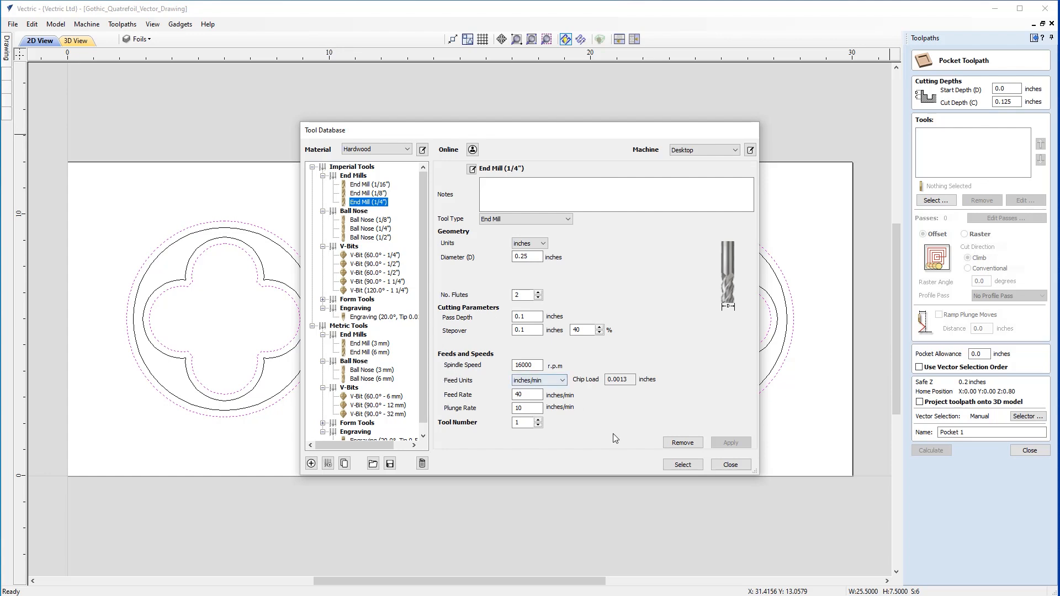
{"action": "left_click", "coordinate": [682, 465]}
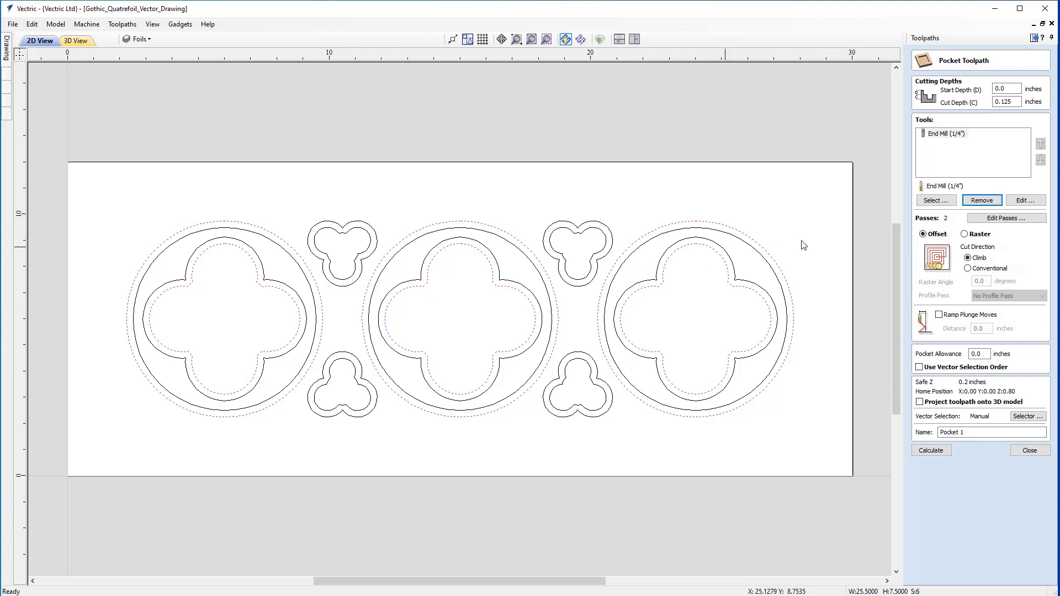
Name the pocket toolpath Cutout Circles and calculate it
{"action": "left_click", "coordinate": [977, 433]}
{"action": "type", "text": "Cutout Circles"}
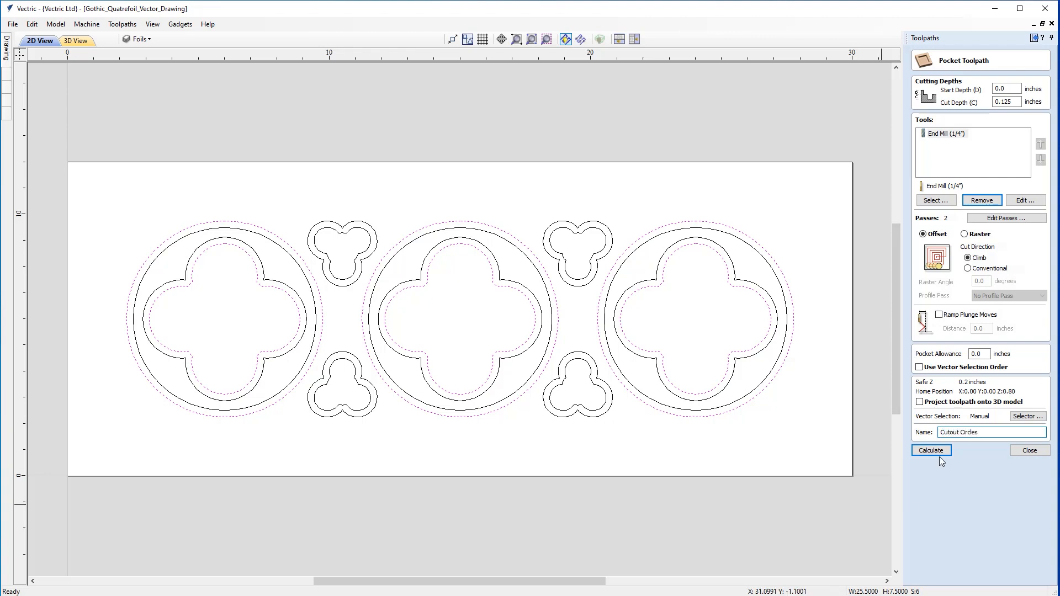
{"action": "left_click", "coordinate": [931, 450]}
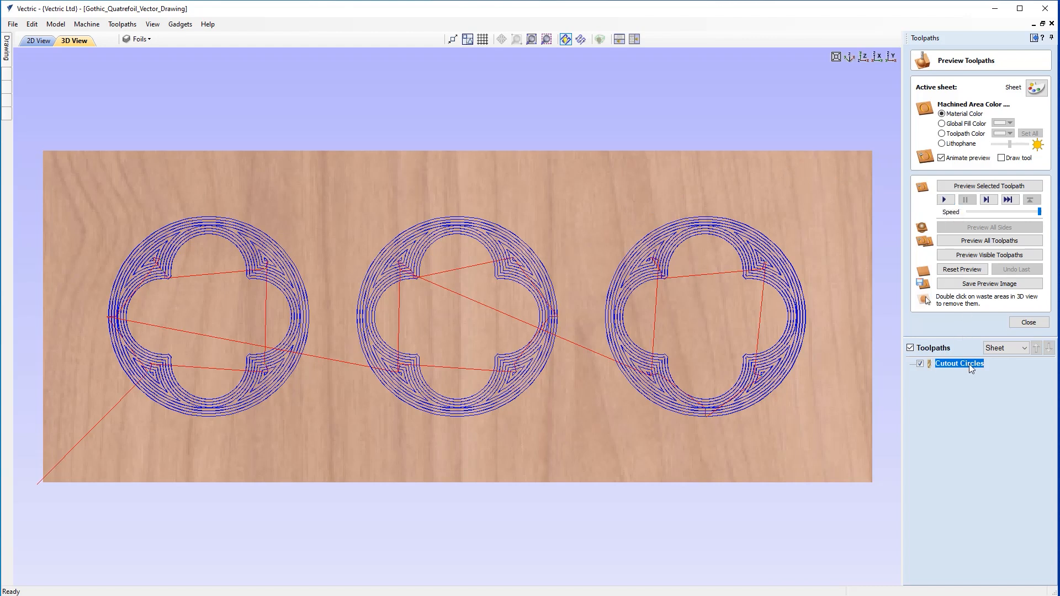
Run the cutting preview of the Cutout Circles toolpath and inspect the pockets in 3D at an angle
{"action": "left_click", "coordinate": [944, 200]}
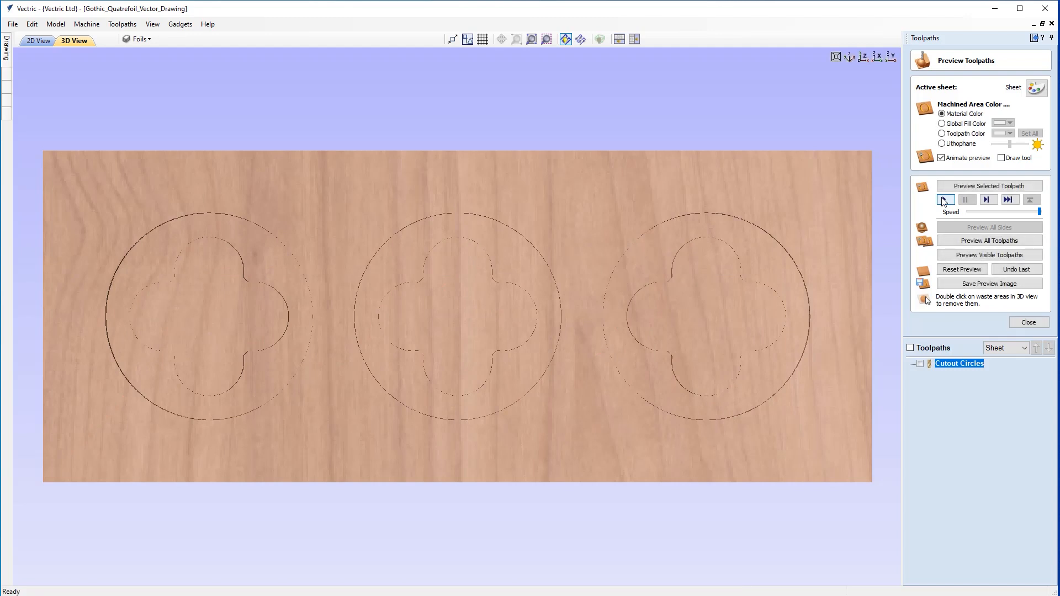
{"action": "left_click_drag", "start_coordinate": [305, 442], "coordinate": [374, 332]}
{"action": "left_click_drag", "start_coordinate": [647, 478], "coordinate": [566, 417]}
{"action": "left_click_drag", "start_coordinate": [499, 430], "coordinate": [502, 393]}
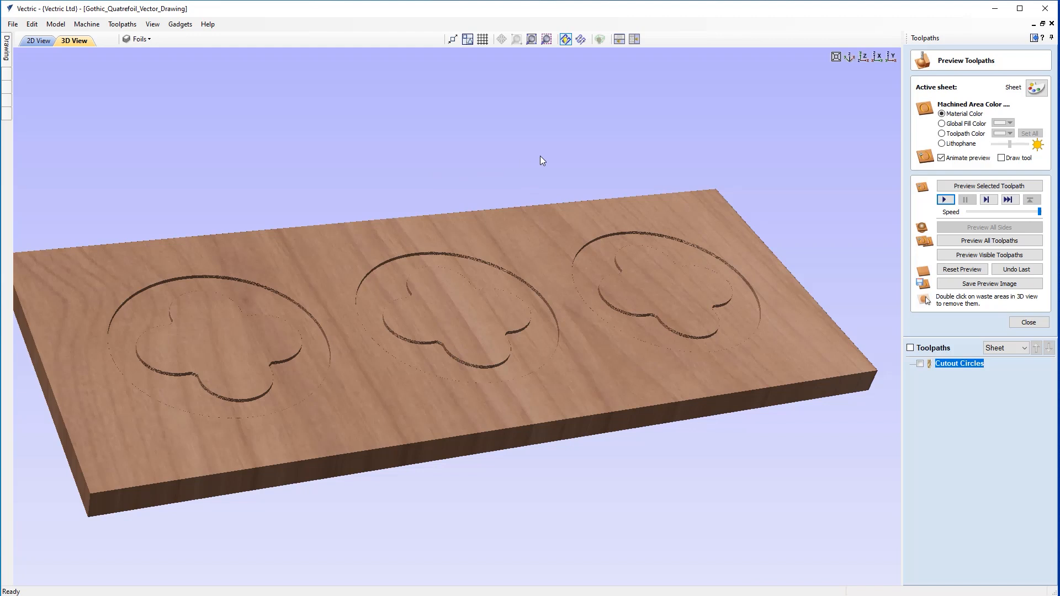
Tile the 2D and 3D views one above the other and select the outermost circle of all three large motifs
{"action": "left_click", "coordinate": [618, 39]}
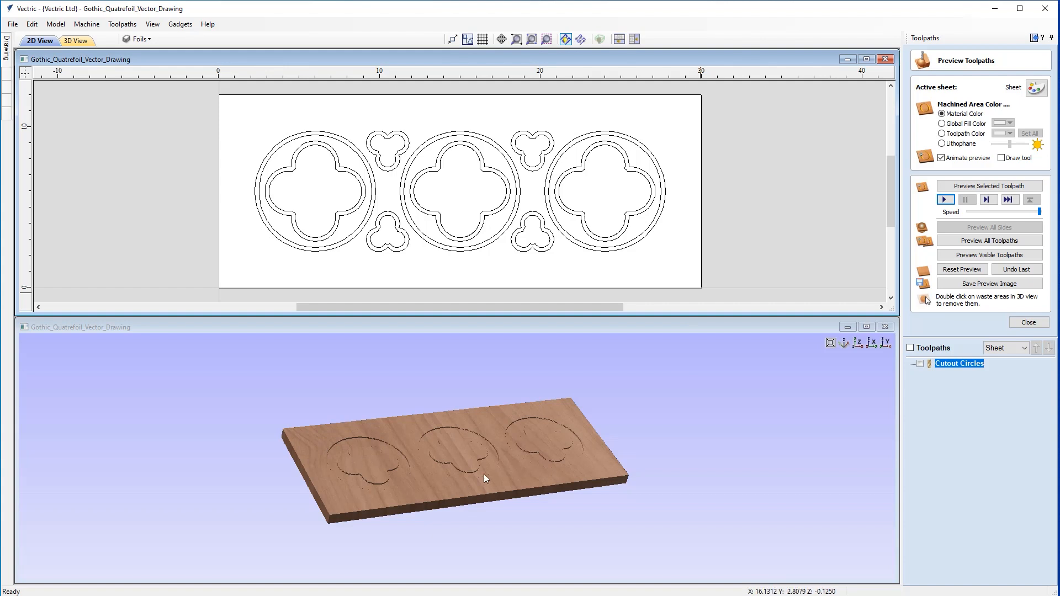
{"action": "scroll", "coordinate": [482, 470], "scroll_direction": "up", "scroll_amount": 2}
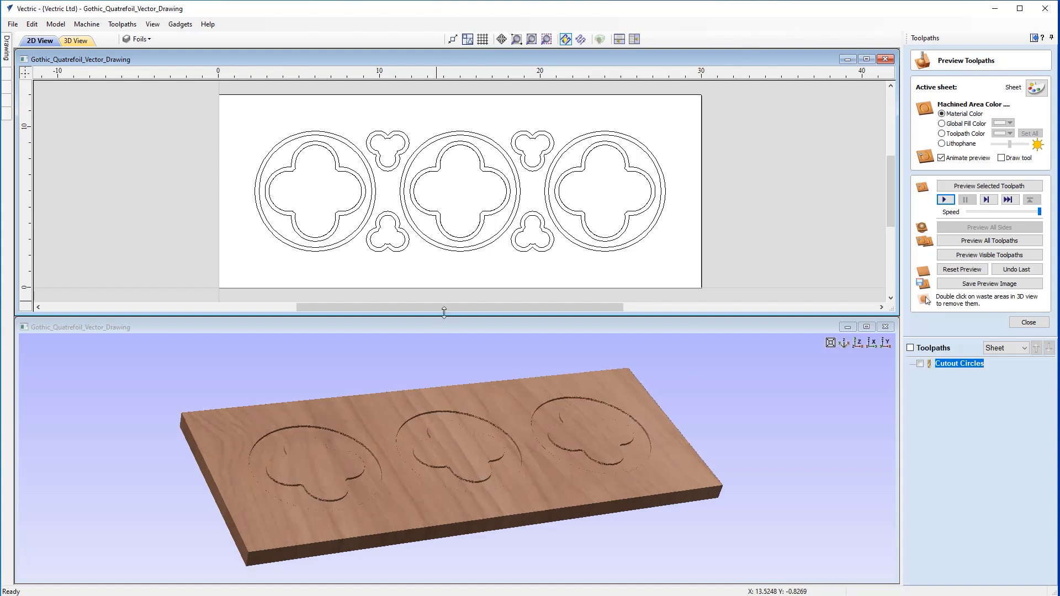
{"action": "scroll", "coordinate": [271, 155], "scroll_direction": "up", "scroll_amount": 2}
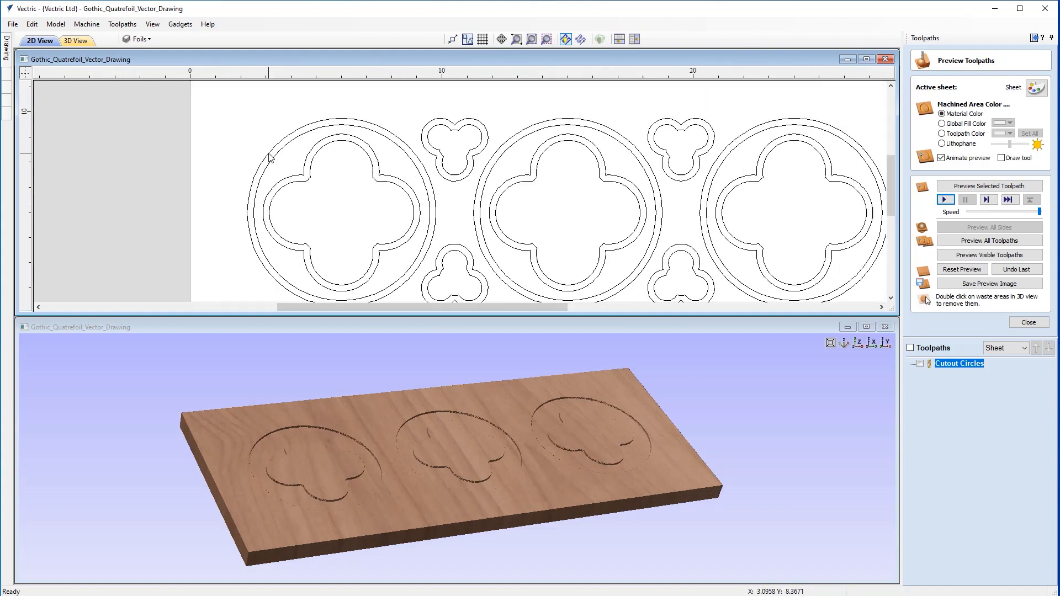
{"action": "middle_click_drag", "start_coordinate": [507, 196], "coordinate": [438, 185]}
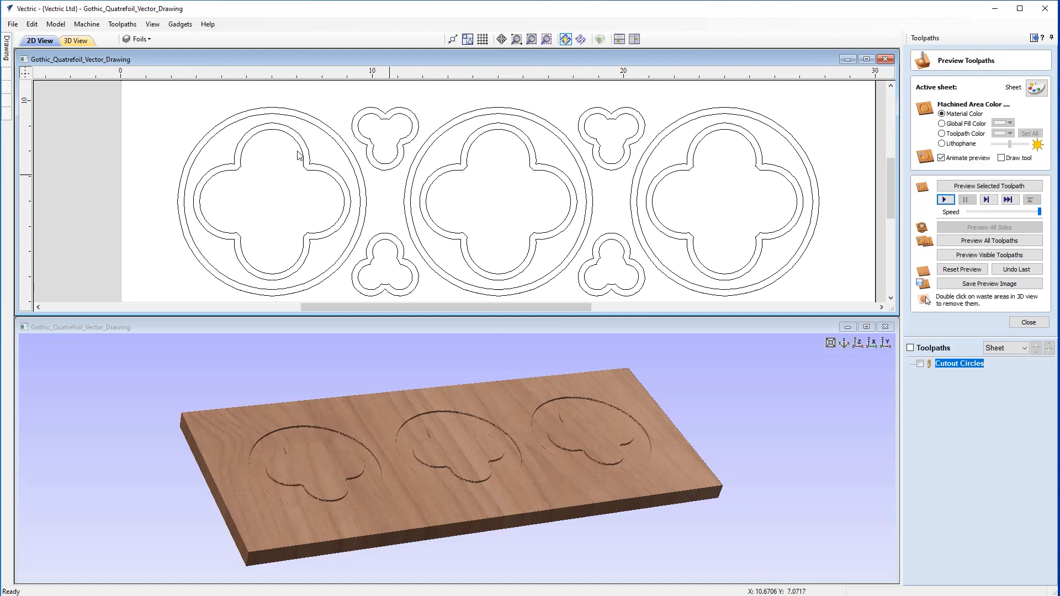
{"action": "left_click", "coordinate": [308, 118]}
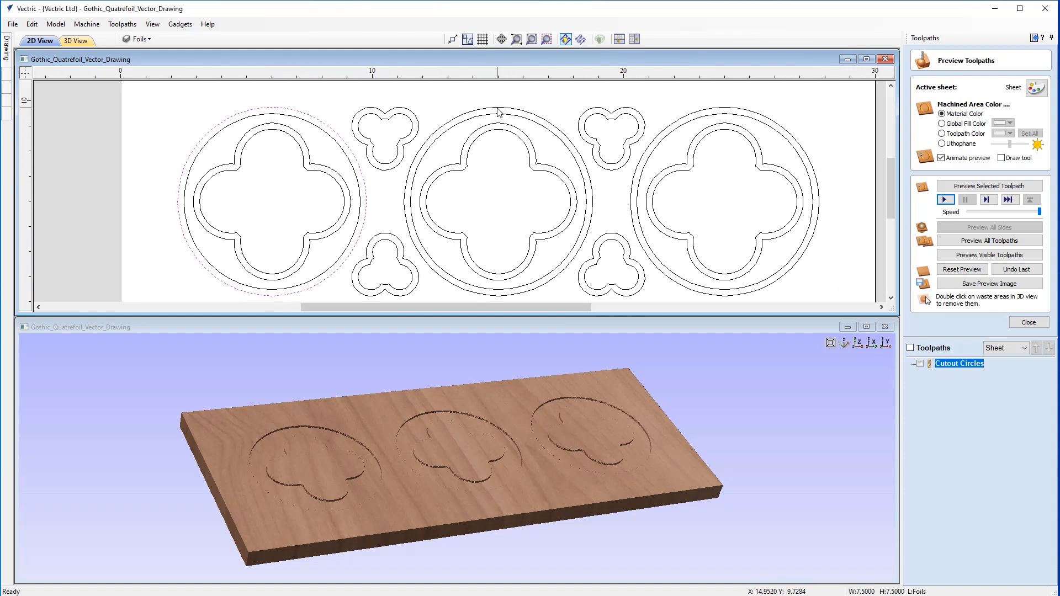
{"action": "left_click", "coordinate": [498, 112], "text": "shift"}
{"action": "left_click", "coordinate": [717, 113], "text": "shift"}
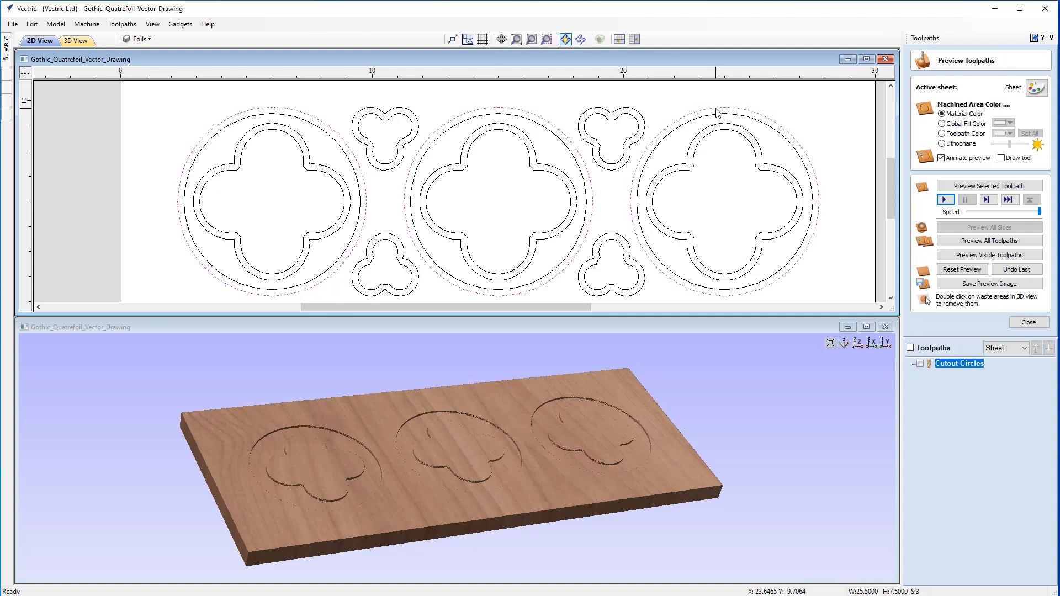
Start a profile toolpath on the selected circles with a start depth of 0.125 and a cut depth of 0.125 inches
{"action": "left_click", "coordinate": [1029, 322]}
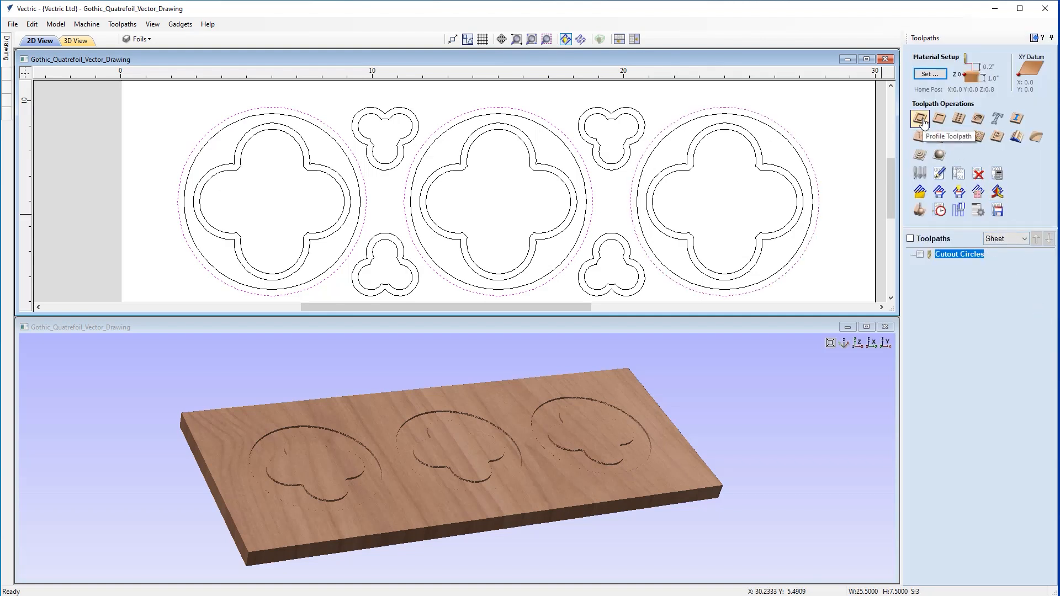
{"action": "left_click", "coordinate": [920, 119]}
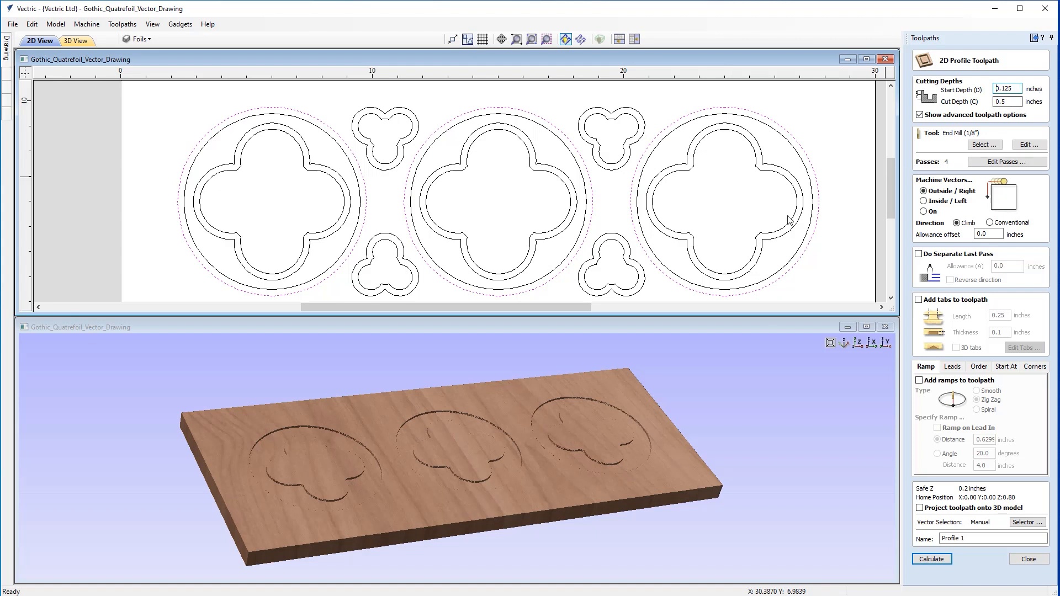
{"action": "left_click_drag", "start_coordinate": [1015, 102], "coordinate": [991, 102]}
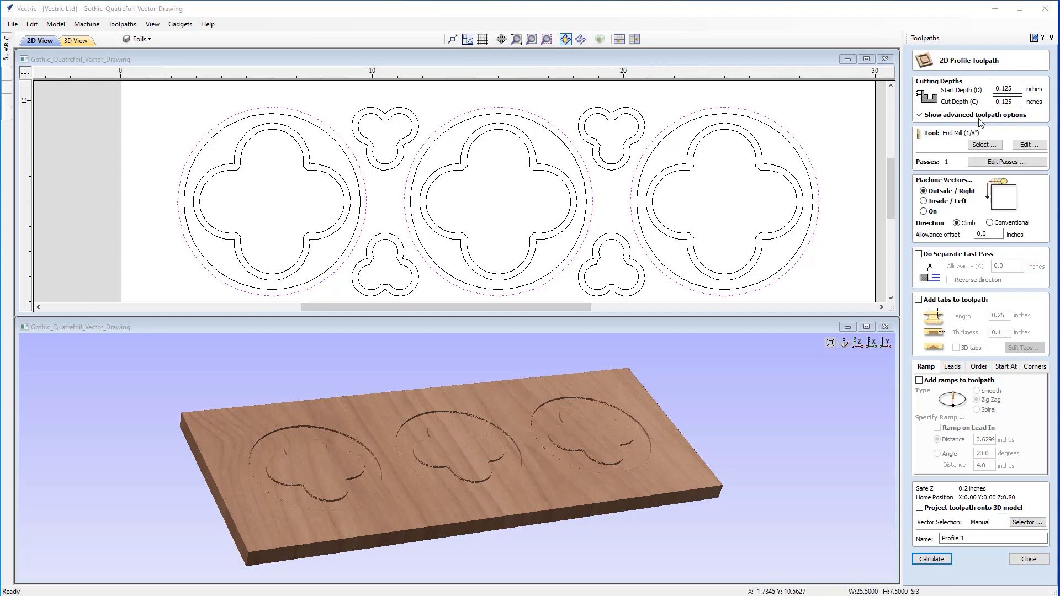
Assign the imperial End Mill (1/4") to the profile toolpath and machine inside the vectors
{"action": "left_click", "coordinate": [982, 145]}
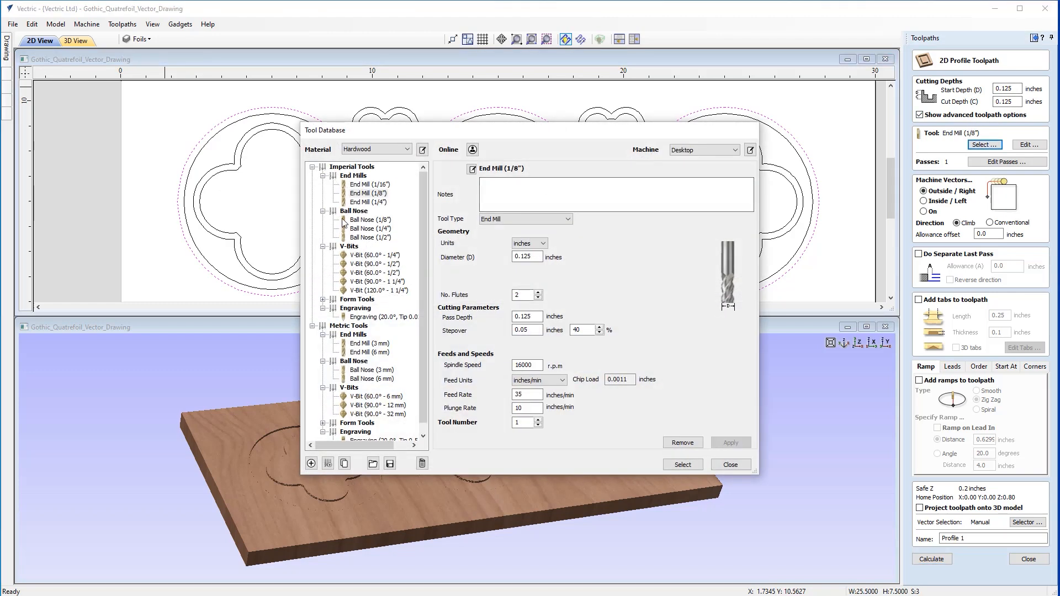
{"action": "left_click", "coordinate": [367, 202]}
{"action": "left_click", "coordinate": [681, 465]}
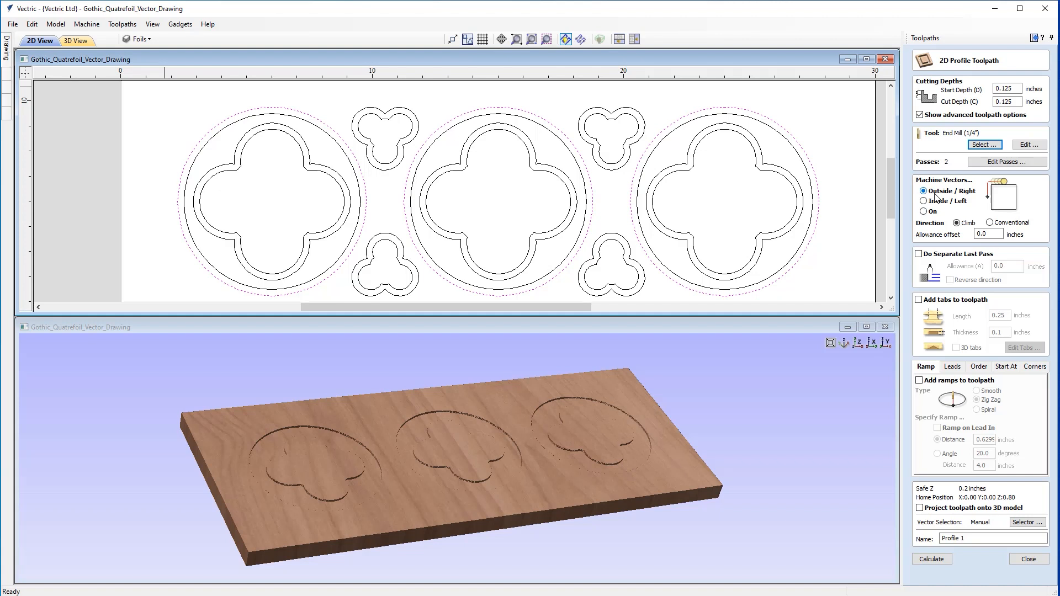
{"action": "left_click", "coordinate": [942, 202]}
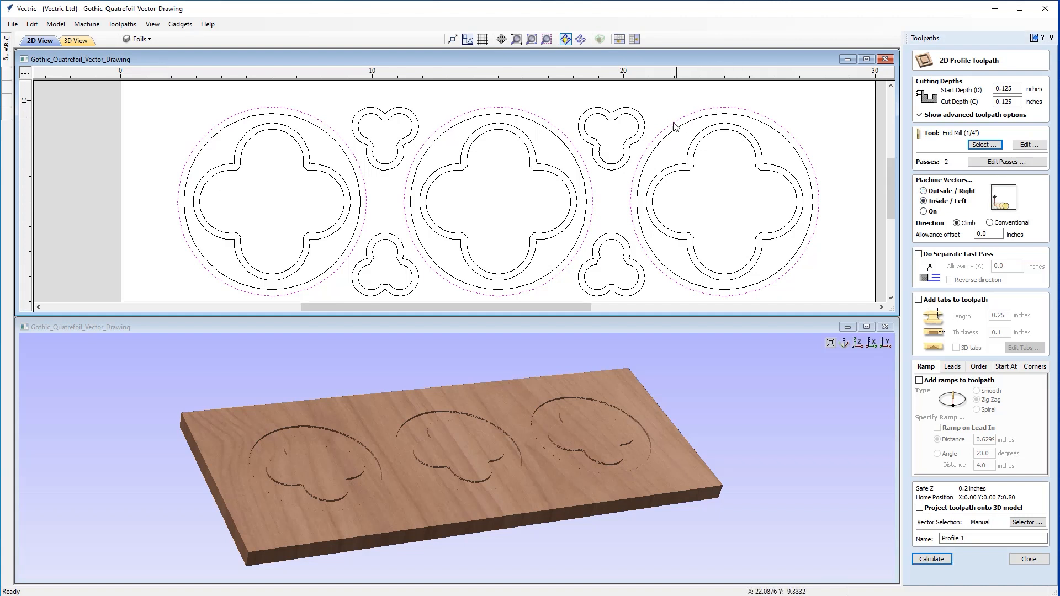
Name the profile toolpath Profile Outer Circles and calculate it
{"action": "left_click_drag", "start_coordinate": [967, 538], "coordinate": [908, 539]}
{"action": "key", "text": "BackSpace"}
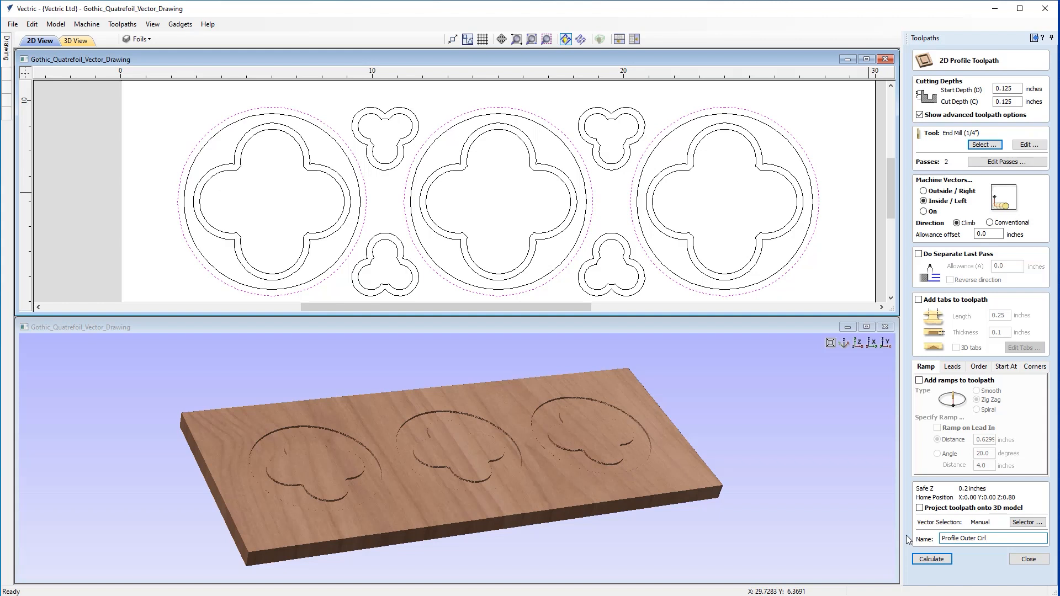
{"action": "left_click", "coordinate": [929, 559]}
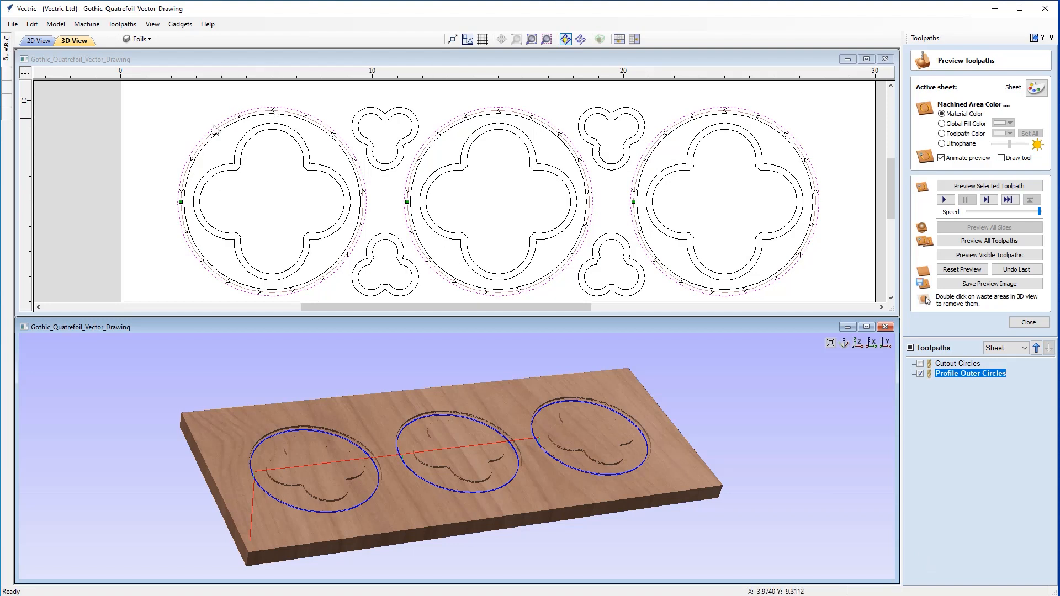
Show the 2D toolpath preview as solid cut areas and examine the profile path around the outer circles in both views
{"action": "left_click_drag", "start_coordinate": [488, 475], "coordinate": [475, 572]}
{"action": "scroll", "coordinate": [525, 485], "scroll_direction": "up", "scroll_amount": 3}
{"action": "middle_click_drag", "start_coordinate": [541, 516], "coordinate": [573, 498]}
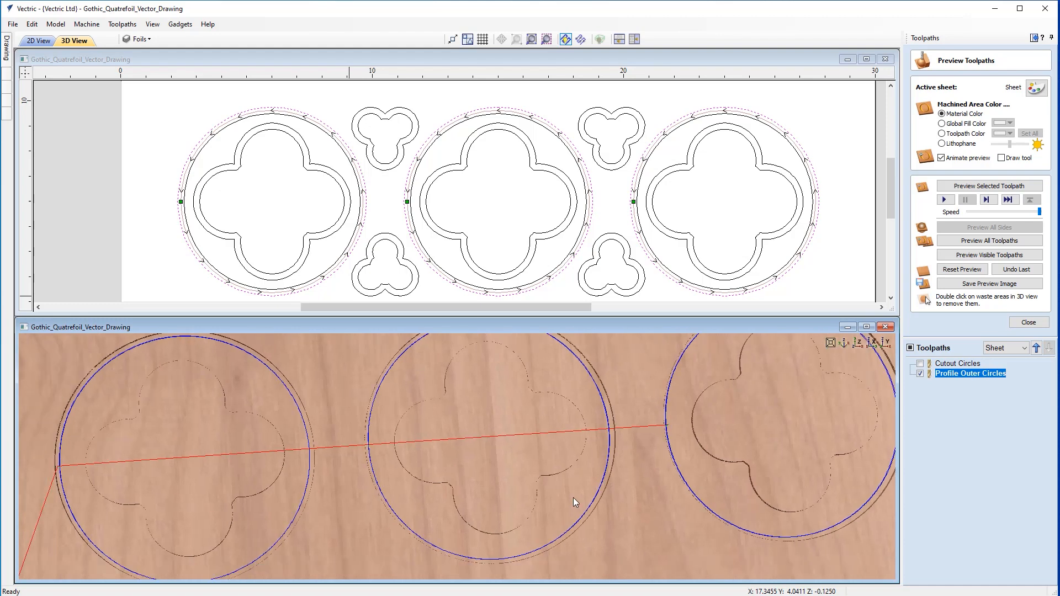
{"action": "scroll", "coordinate": [523, 221], "scroll_direction": "up", "scroll_amount": 2}
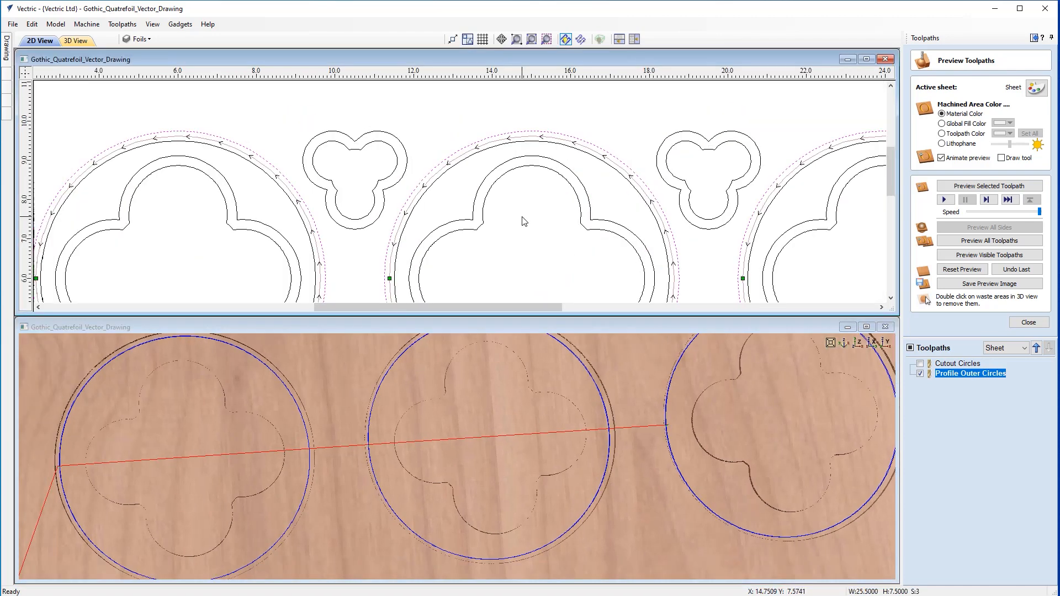
{"action": "left_click", "coordinate": [579, 41]}
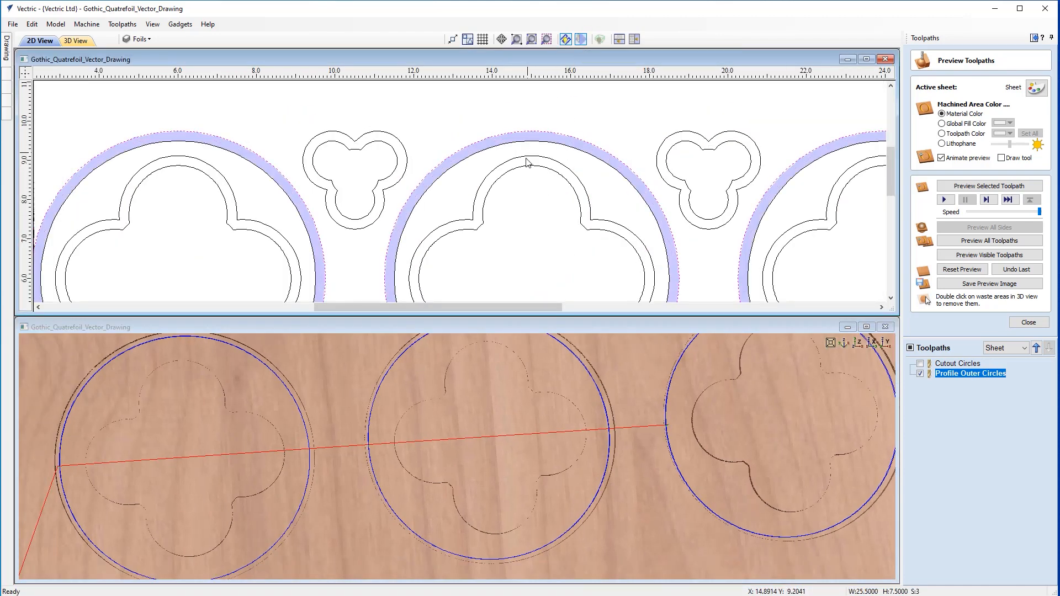
{"action": "scroll", "coordinate": [526, 162], "scroll_direction": "up", "scroll_amount": 2}
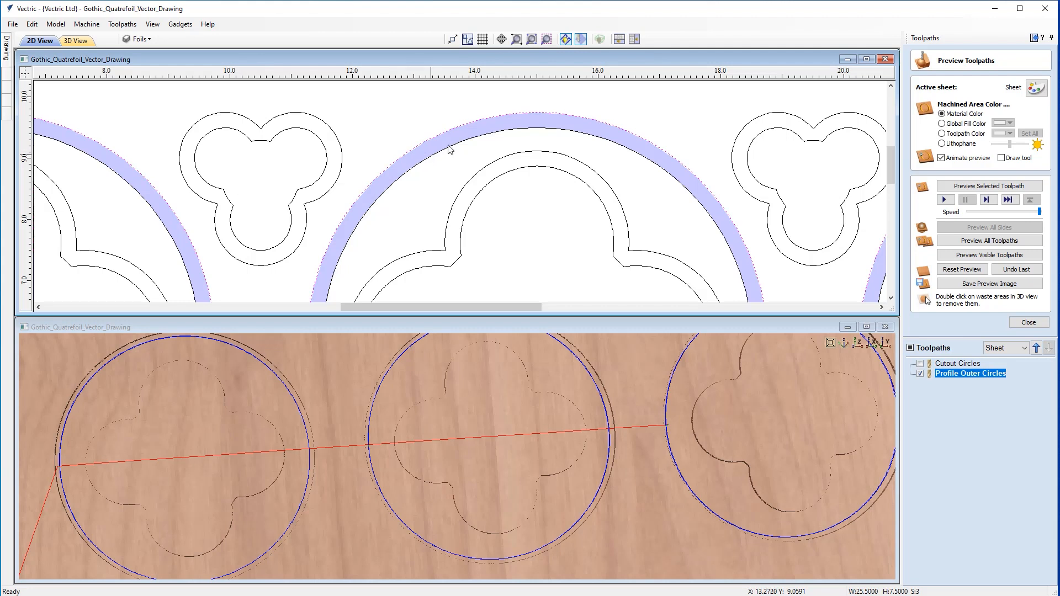
Run the cutting preview of all toolpaths and inspect the deeper ring around the circles in 3D
{"action": "left_click", "coordinate": [972, 240]}
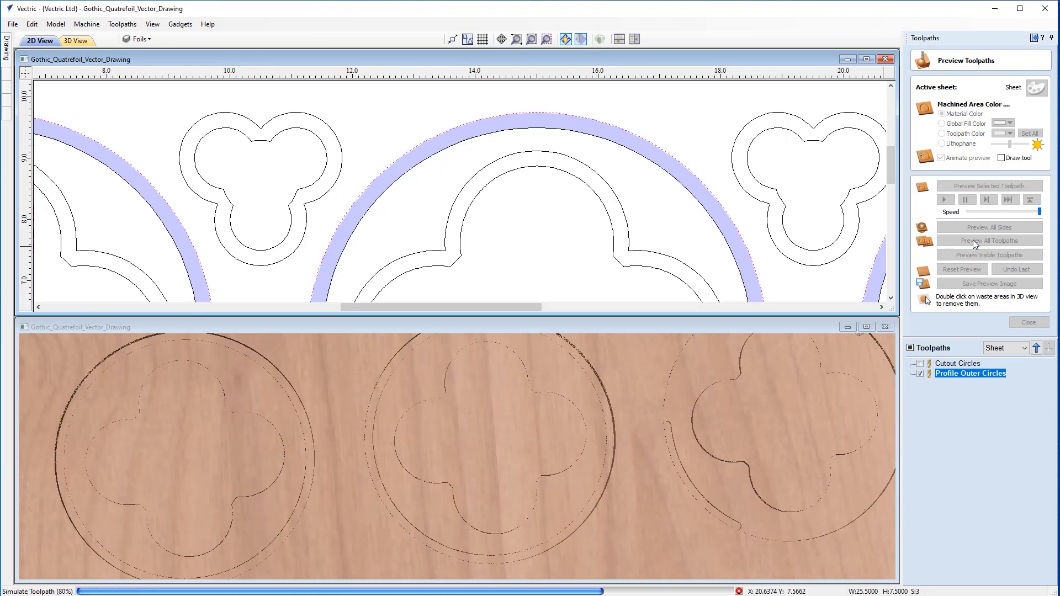
{"action": "mouse_move", "coordinate": [598, 383]}
{"action": "left_mouse_down"}
{"action": "mouse_move", "coordinate": [581, 444]}
{"action": "mouse_move", "coordinate": [604, 397]}
{"action": "left_mouse_up"}
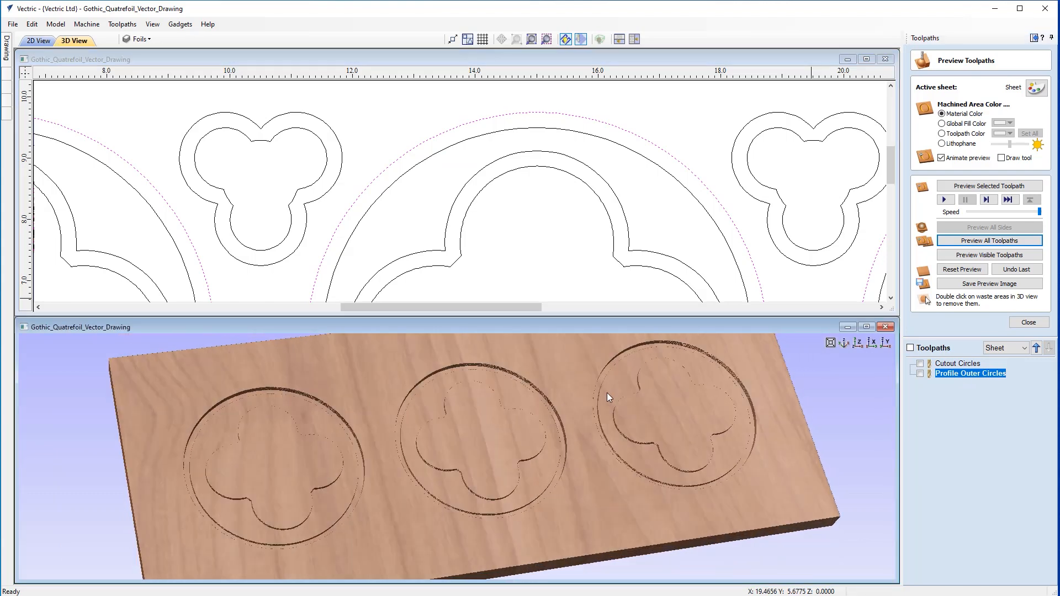
{"action": "scroll", "coordinate": [370, 468], "scroll_direction": "up", "scroll_amount": 10}
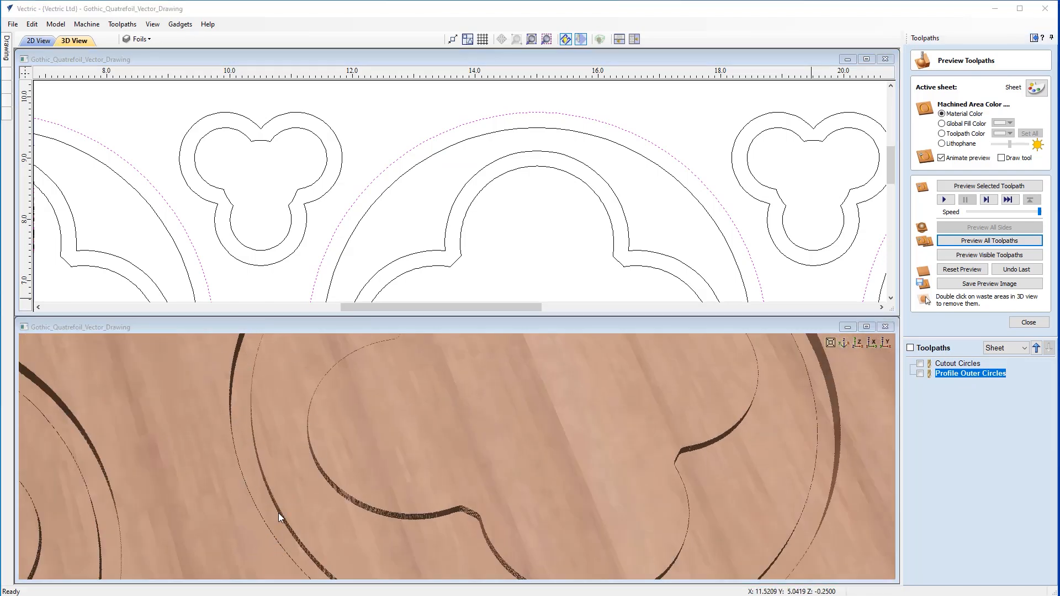
{"action": "scroll", "coordinate": [266, 485], "scroll_direction": "down", "scroll_amount": 4}
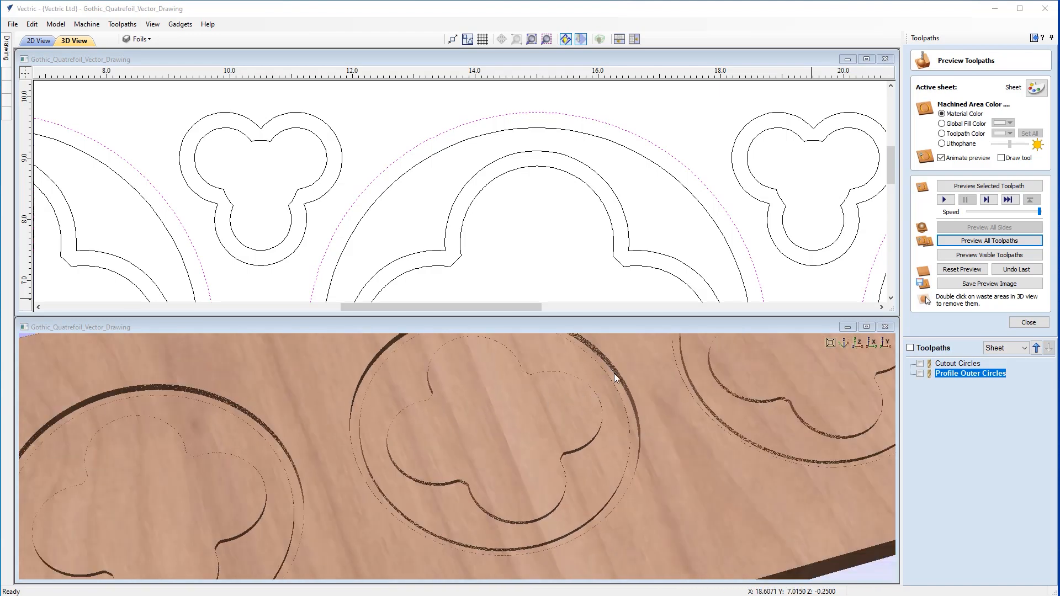
{"action": "scroll", "coordinate": [380, 390], "scroll_direction": "down", "scroll_amount": 3}
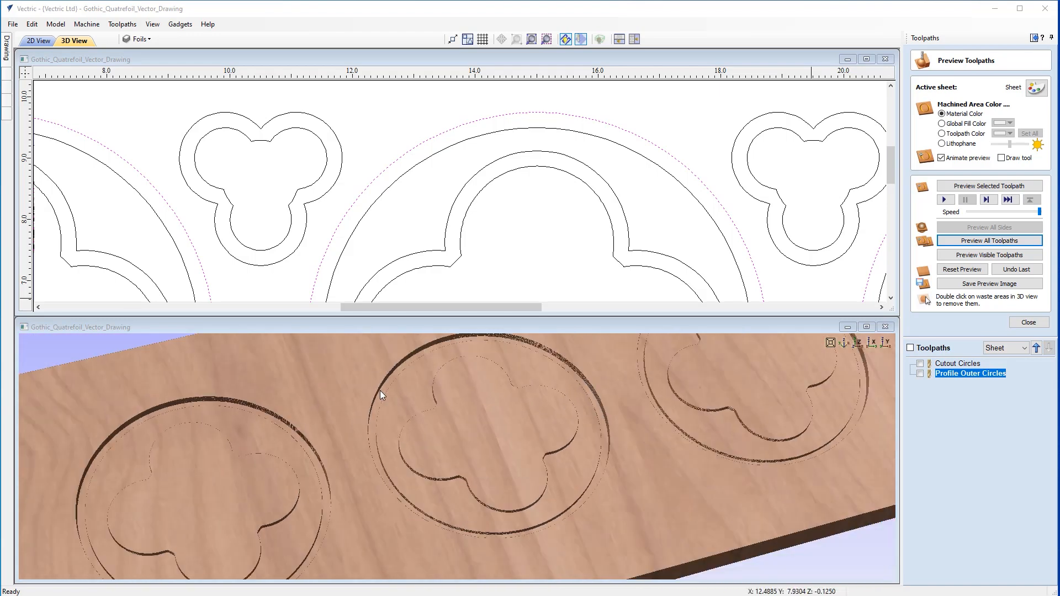
Examine the carved circles in 3D from above and at an angle, and clear the vector selection in the drawing
{"action": "left_click", "coordinate": [858, 343]}
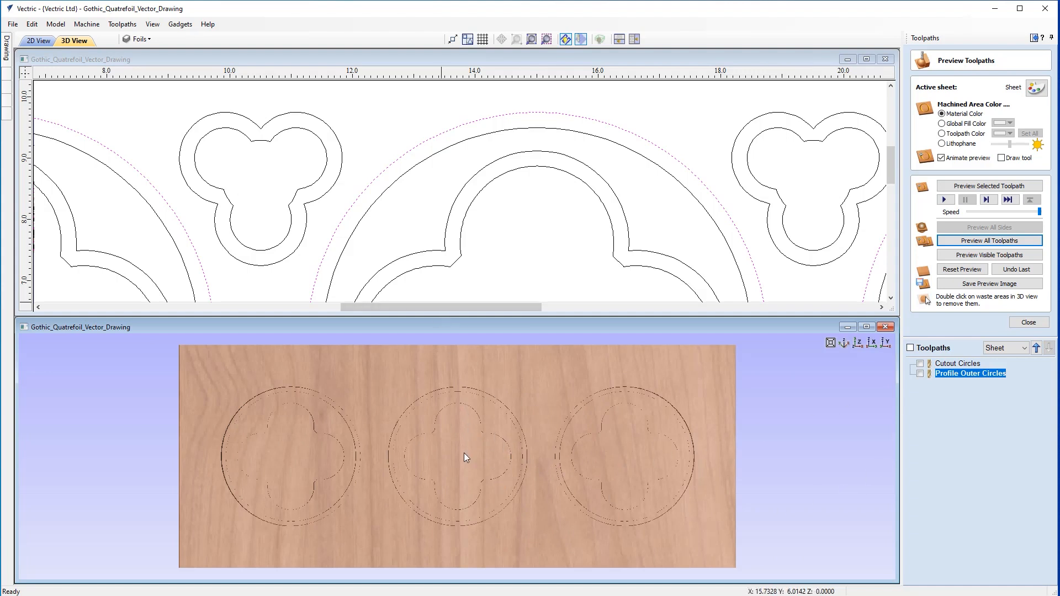
{"action": "scroll", "coordinate": [369, 172], "scroll_direction": "down", "scroll_amount": 3}
{"action": "middle_click_drag", "start_coordinate": [427, 244], "coordinate": [435, 149]}
{"action": "scroll", "coordinate": [436, 154], "scroll_direction": "down", "scroll_amount": 2}
{"action": "scroll", "coordinate": [420, 141], "scroll_direction": "down", "scroll_amount": 2}
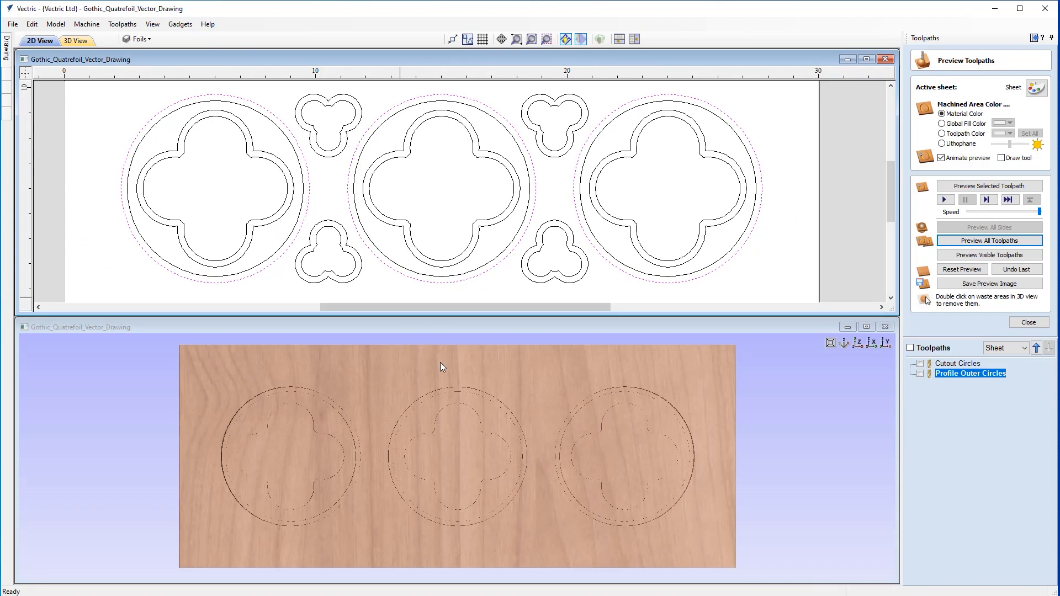
{"action": "left_click_drag", "start_coordinate": [511, 484], "coordinate": [462, 432]}
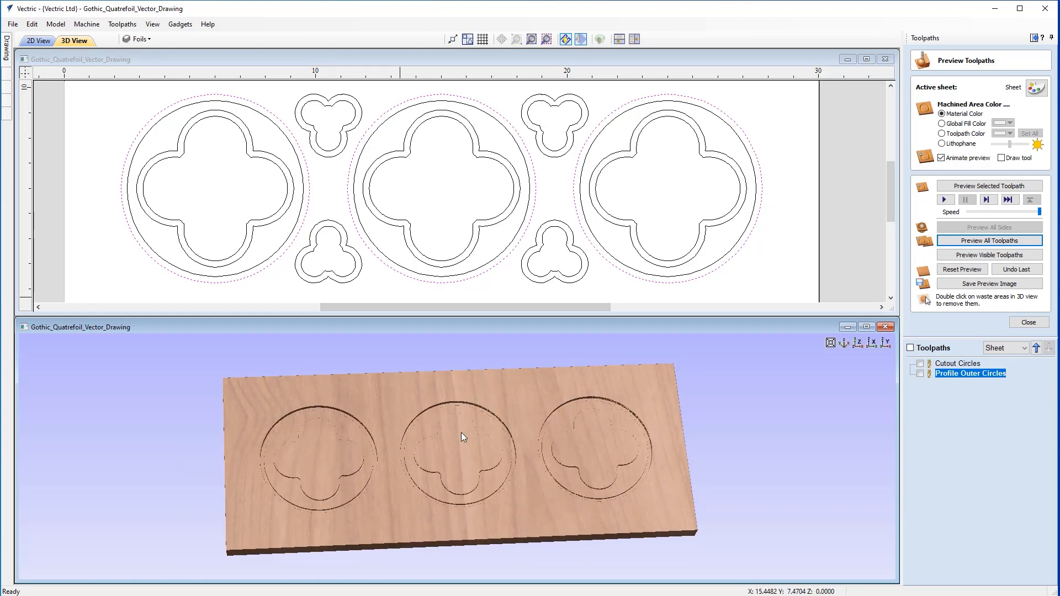
{"action": "left_click_drag", "start_coordinate": [528, 451], "coordinate": [527, 477]}
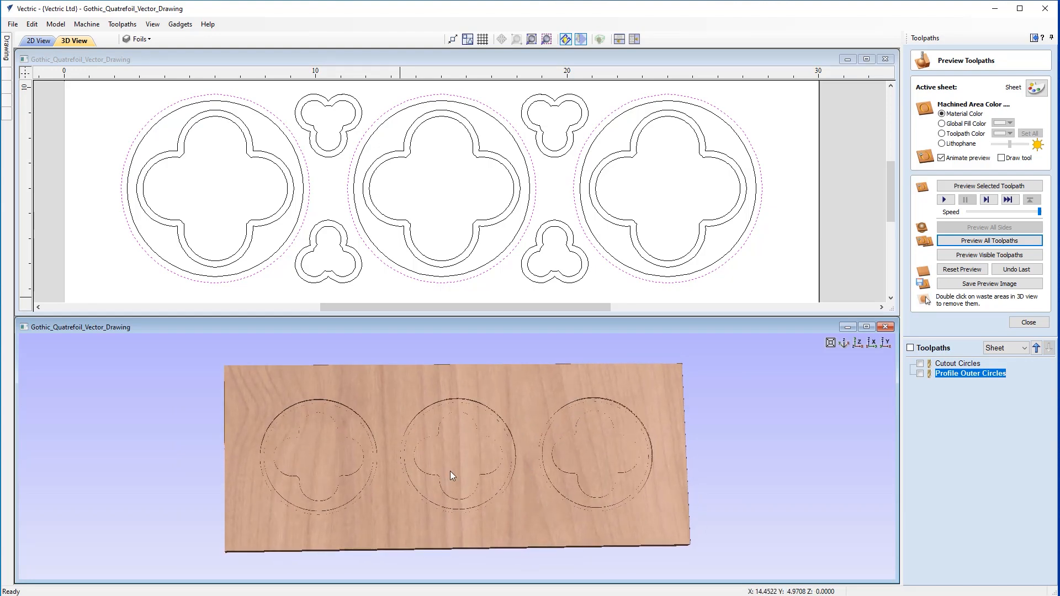
{"action": "scroll", "coordinate": [449, 472], "scroll_direction": "up", "scroll_amount": 2}
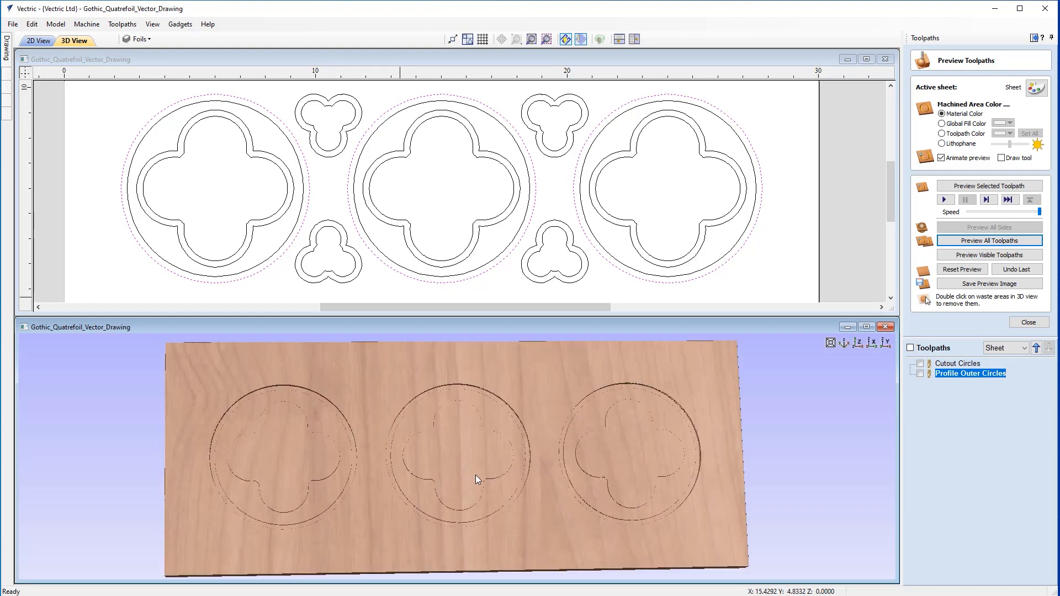
{"action": "left_click", "coordinate": [359, 117]}
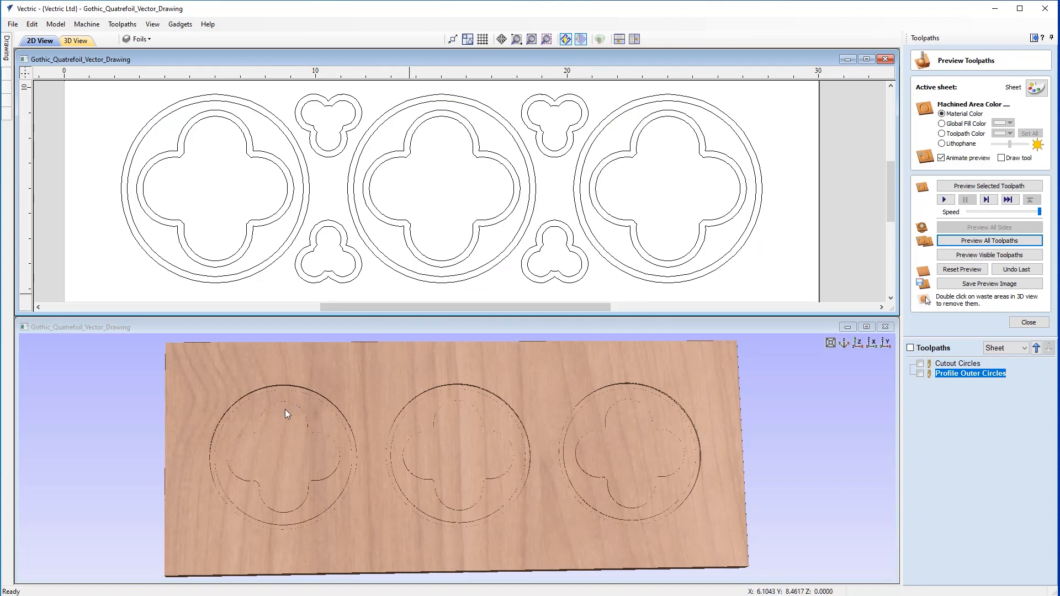
{"action": "mouse_move", "coordinate": [269, 426]}
{"action": "left_mouse_down"}
{"action": "mouse_move", "coordinate": [319, 432]}
{"action": "mouse_move", "coordinate": [280, 417]}
{"action": "left_mouse_up"}
{"action": "scroll", "coordinate": [244, 420], "scroll_direction": "up", "scroll_amount": 5}
{"action": "scroll", "coordinate": [352, 466], "scroll_direction": "down", "scroll_amount": 5}
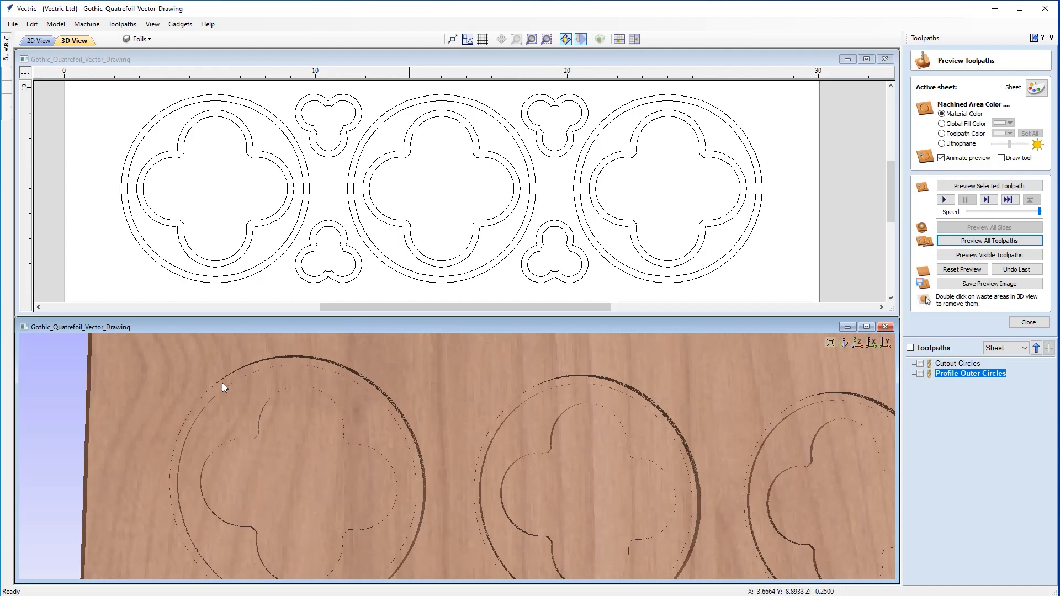
Highlight the leftmost motif's outermost circle and outer quatrefoil outline, and compare them with the carved 3D preview
{"action": "left_click", "coordinate": [180, 141]}
{"action": "left_click", "coordinate": [160, 114]}
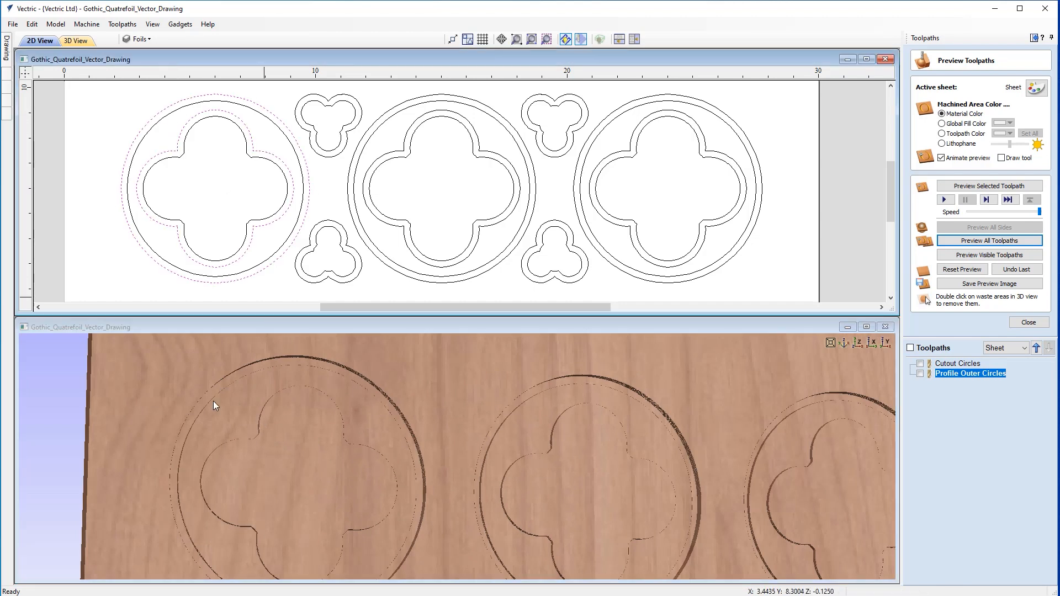
{"action": "left_click_drag", "start_coordinate": [275, 458], "coordinate": [316, 378]}
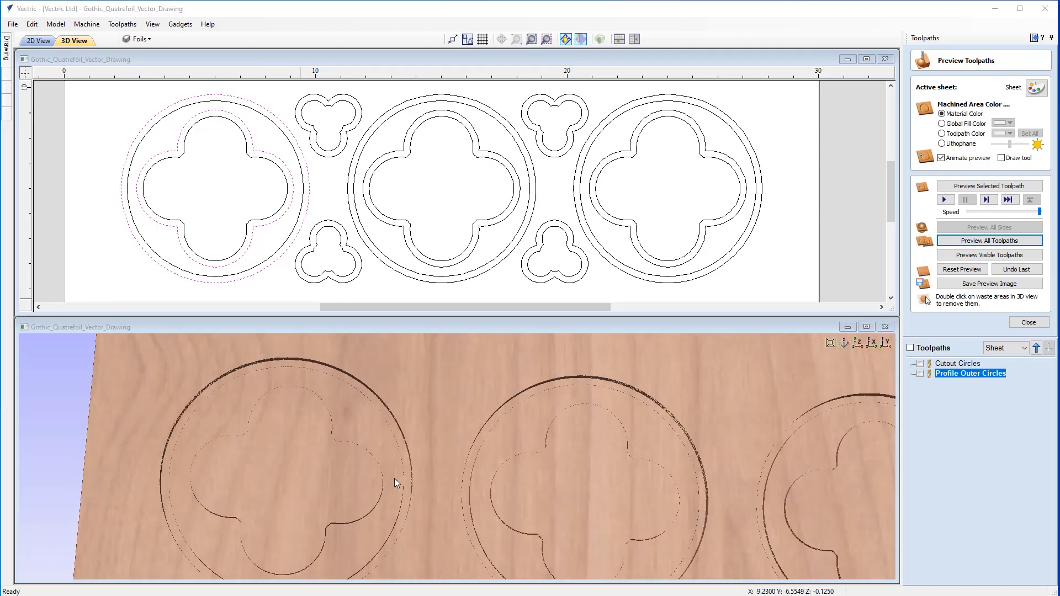
{"action": "middle_click_drag", "start_coordinate": [544, 461], "coordinate": [587, 465]}
{"action": "scroll", "coordinate": [327, 439], "scroll_direction": "up", "scroll_amount": 3}
{"action": "middle_click_drag", "start_coordinate": [402, 462], "coordinate": [464, 463]}
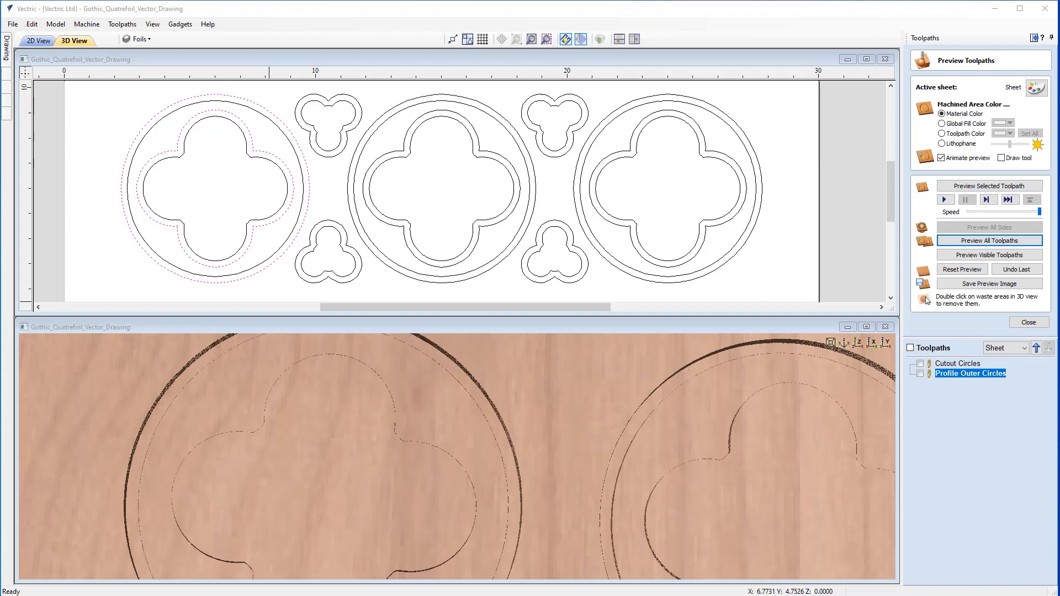
Select the outer outline of all four small trefoils between the large circular motifs
{"action": "left_click", "coordinate": [568, 242]}
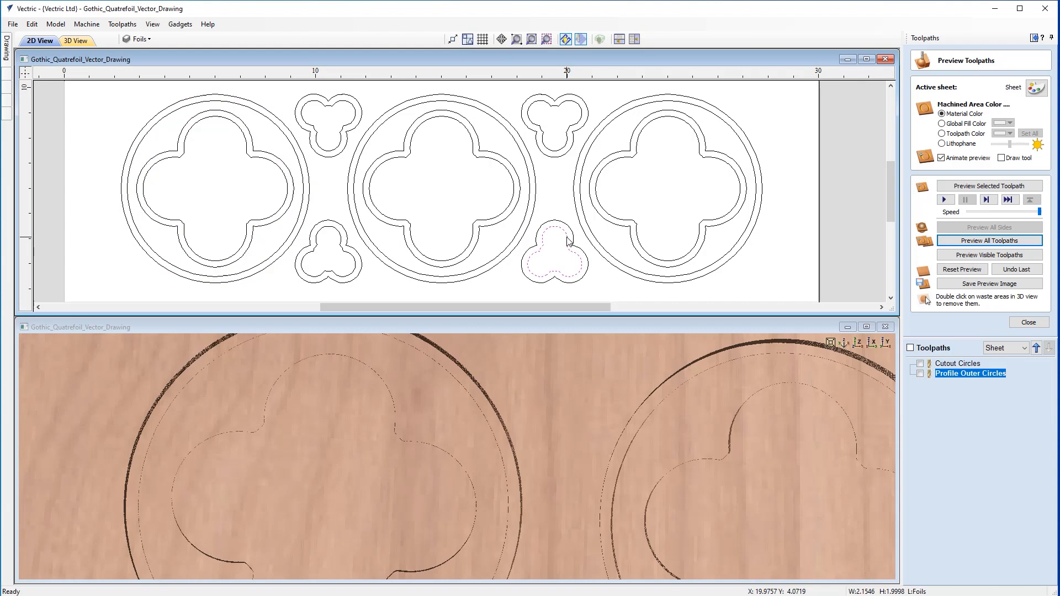
{"action": "left_click", "coordinate": [546, 98]}
{"action": "left_click", "coordinate": [567, 225], "text": "shift"}
{"action": "left_click", "coordinate": [329, 222], "text": "shift"}
{"action": "left_click", "coordinate": [362, 113], "text": "shift"}
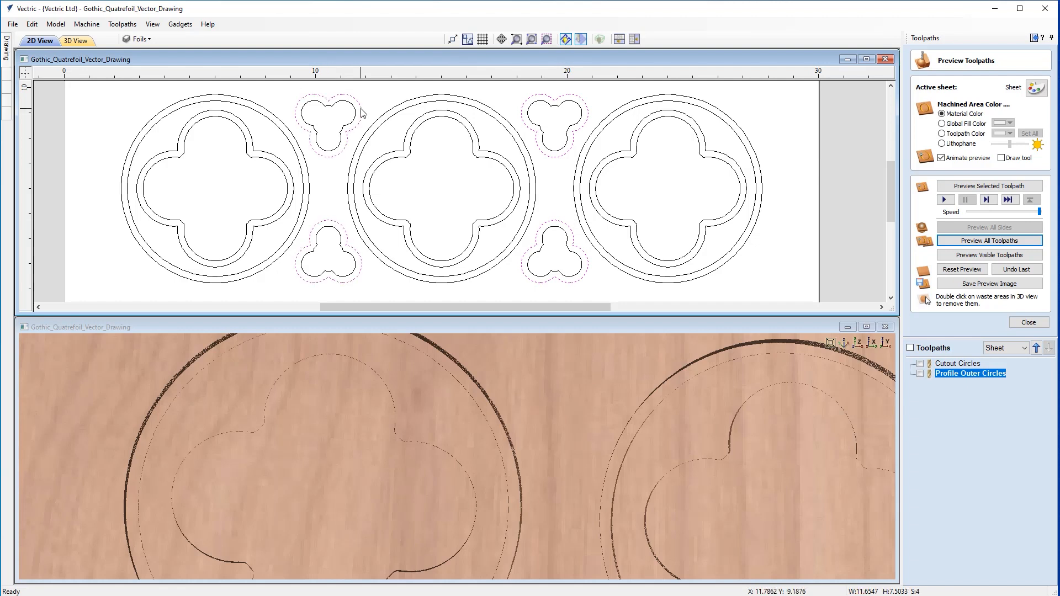
Set up a 2D profile toolpath for the selected trefoil outlines with a 0.25 inch cut depth and the Ball Nose (1/2") tool
{"action": "left_click", "coordinate": [1027, 321]}
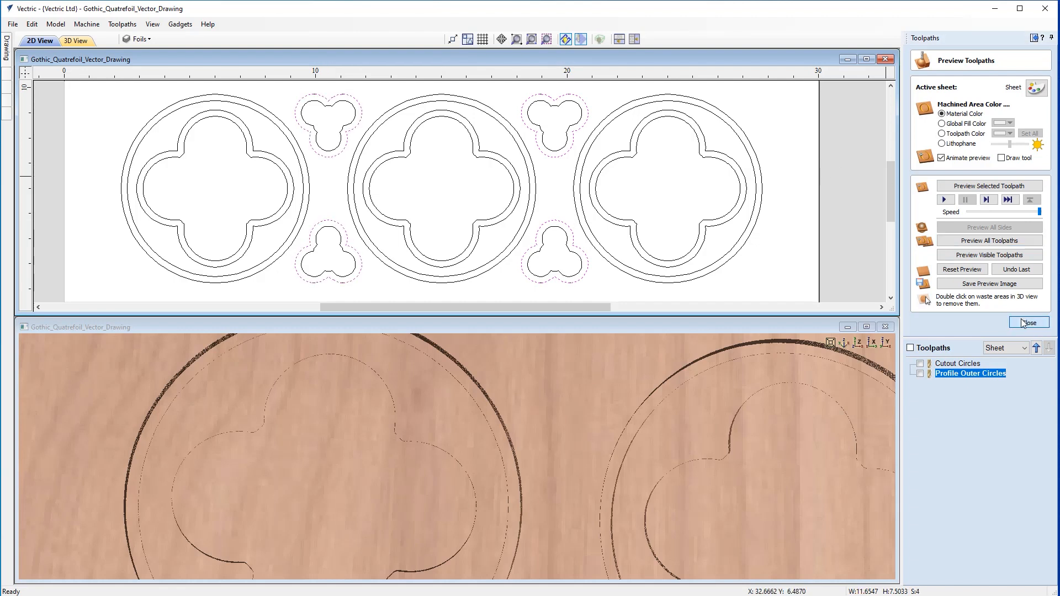
{"action": "left_click", "coordinate": [919, 120]}
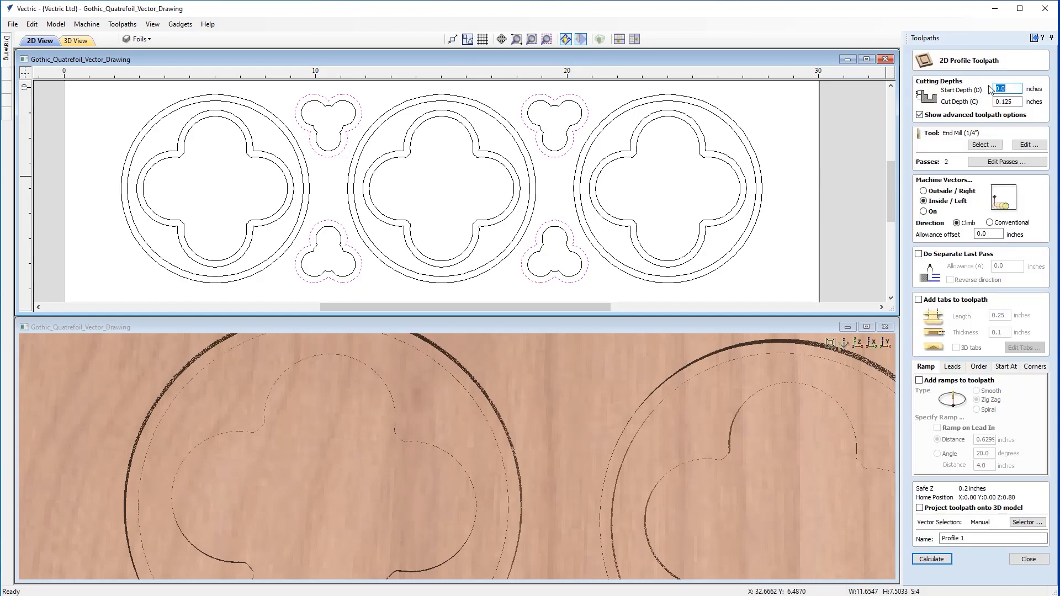
{"action": "key", "text": "Tab"}
{"action": "type", "text": ".25"}
{"action": "key", "text": "Tab"}
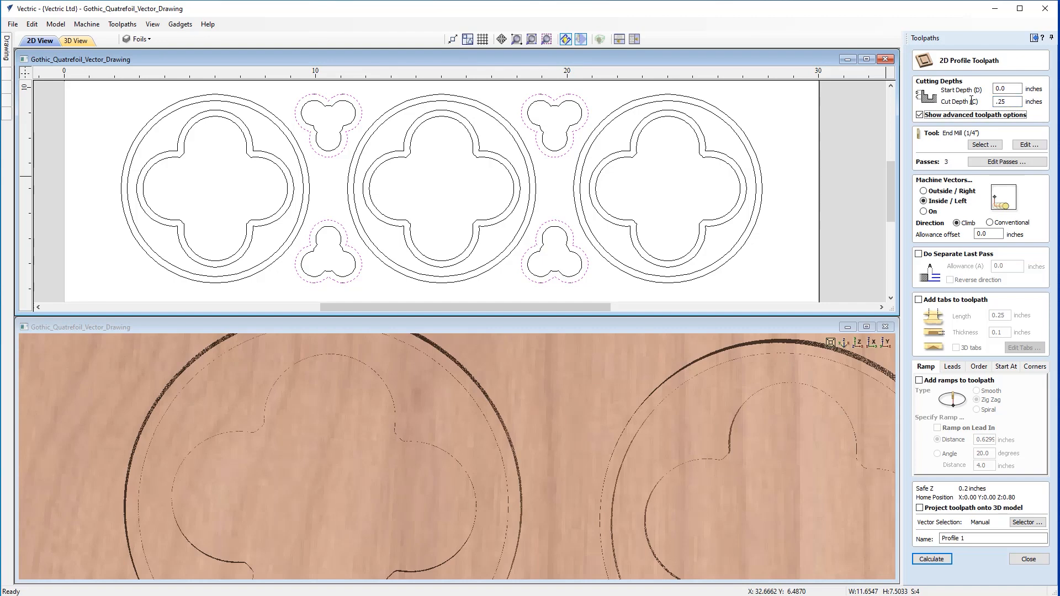
{"action": "left_click", "coordinate": [979, 146]}
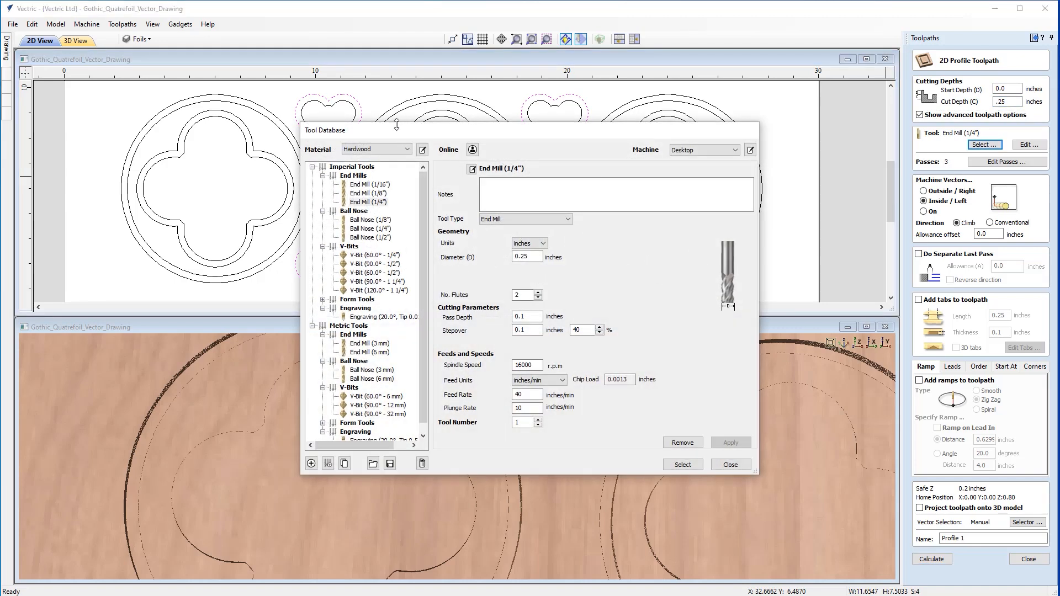
{"action": "left_click", "coordinate": [372, 239]}
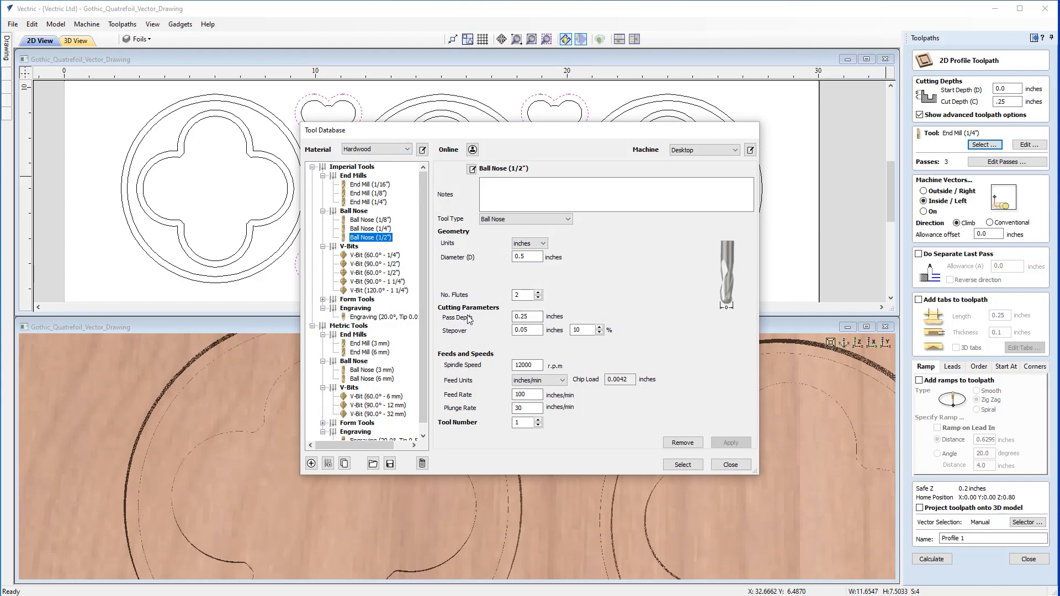
{"action": "left_click", "coordinate": [683, 464]}
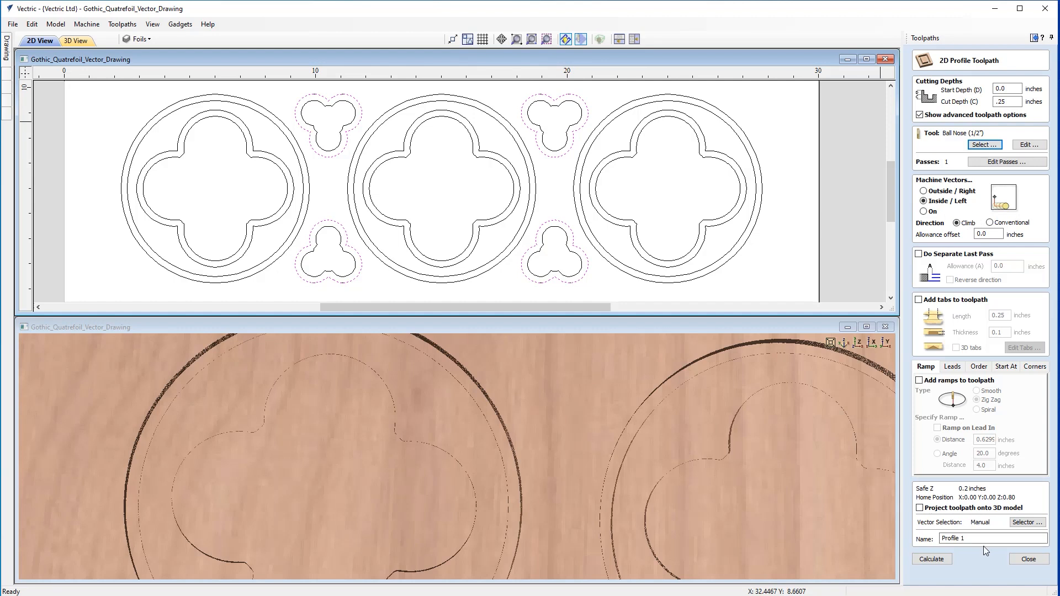
Name the trefoil toolpath Profile Trifoils and calculate it
{"action": "left_click_drag", "start_coordinate": [987, 538], "coordinate": [914, 539]}
{"action": "type", "text": "Profile Tr"}
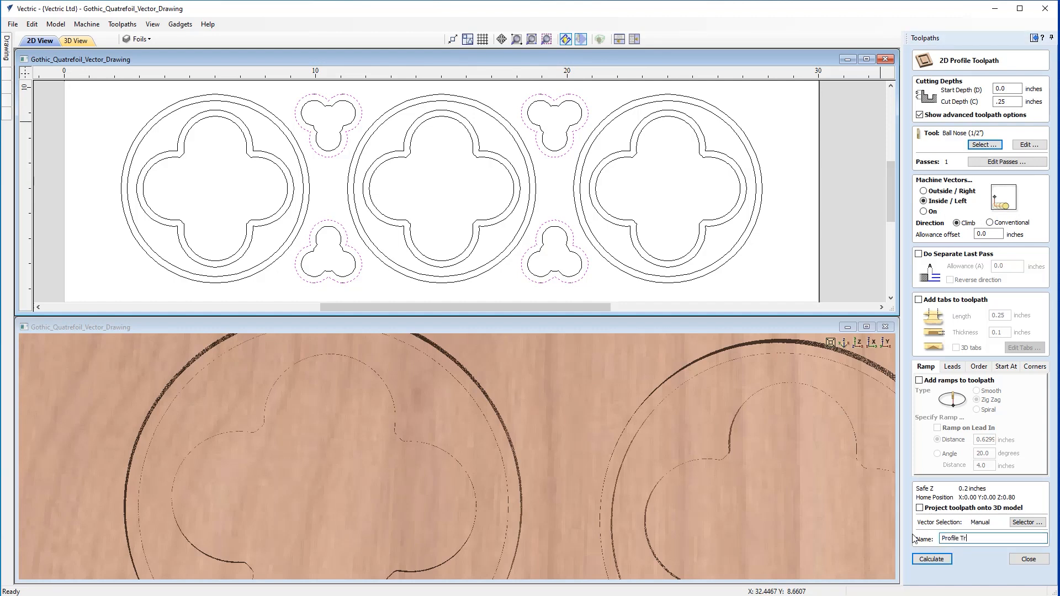
{"action": "type", "text": "ifoils"}
{"action": "left_click", "coordinate": [939, 559]}
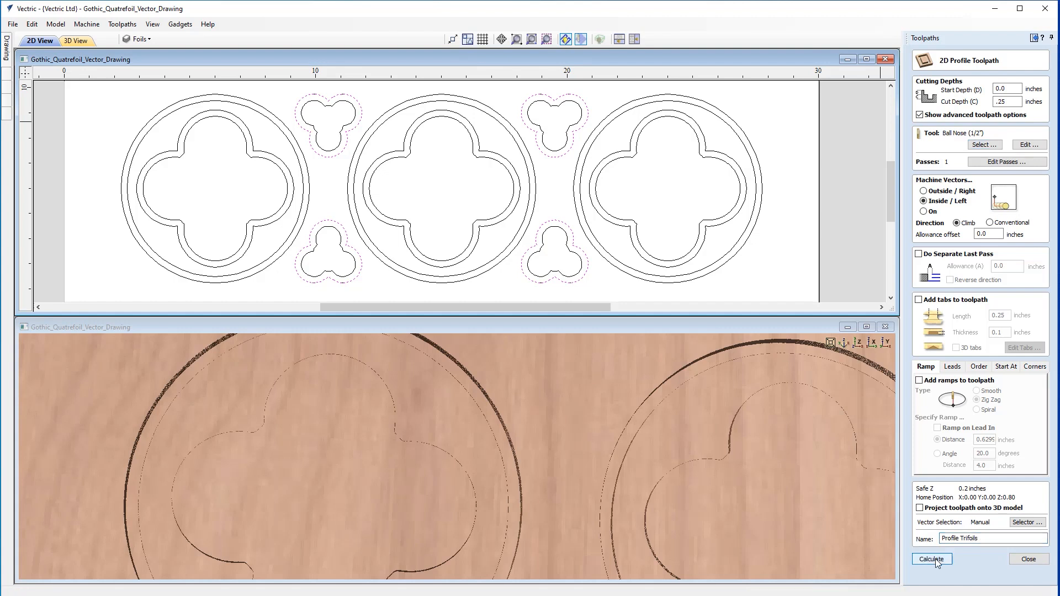
Run the cutting preview of the Profile Trifoils toolpath and inspect the grooves around the trefoils in 3D
{"action": "left_click", "coordinate": [858, 344]}
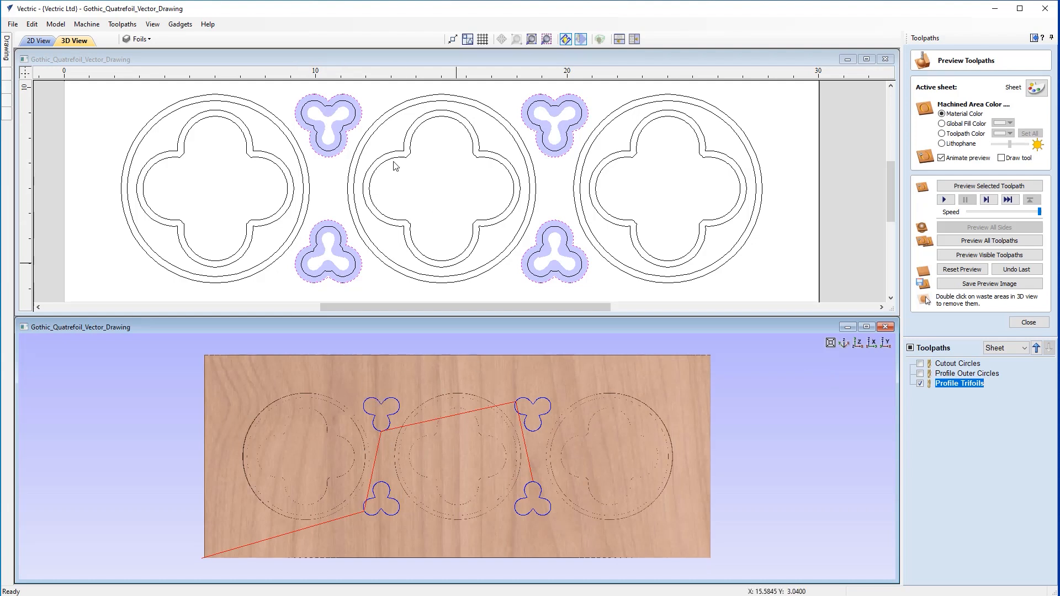
{"action": "scroll", "coordinate": [340, 258], "scroll_direction": "up", "scroll_amount": 3}
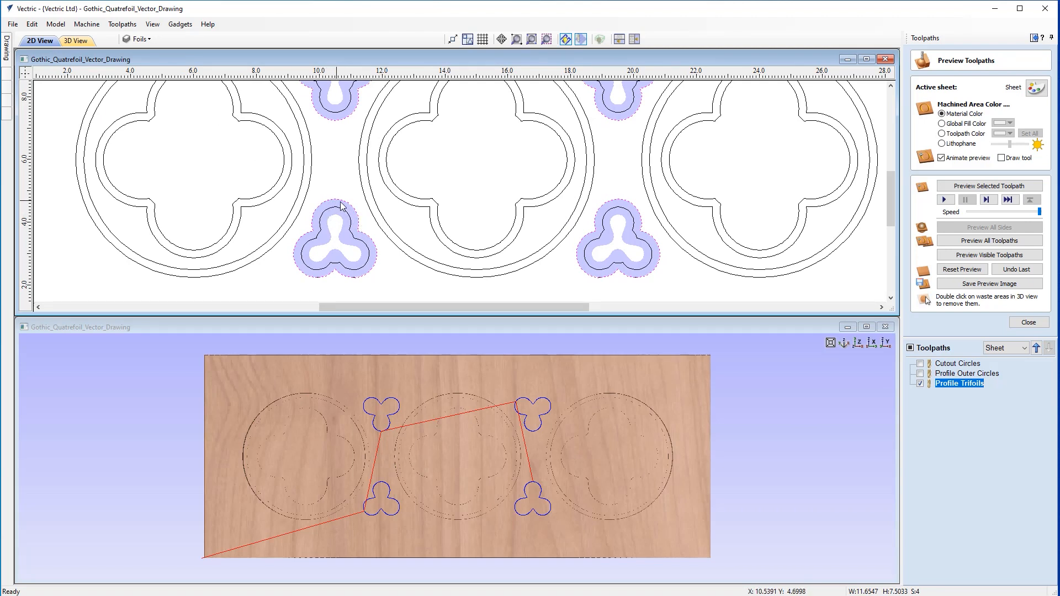
{"action": "left_click", "coordinate": [945, 200]}
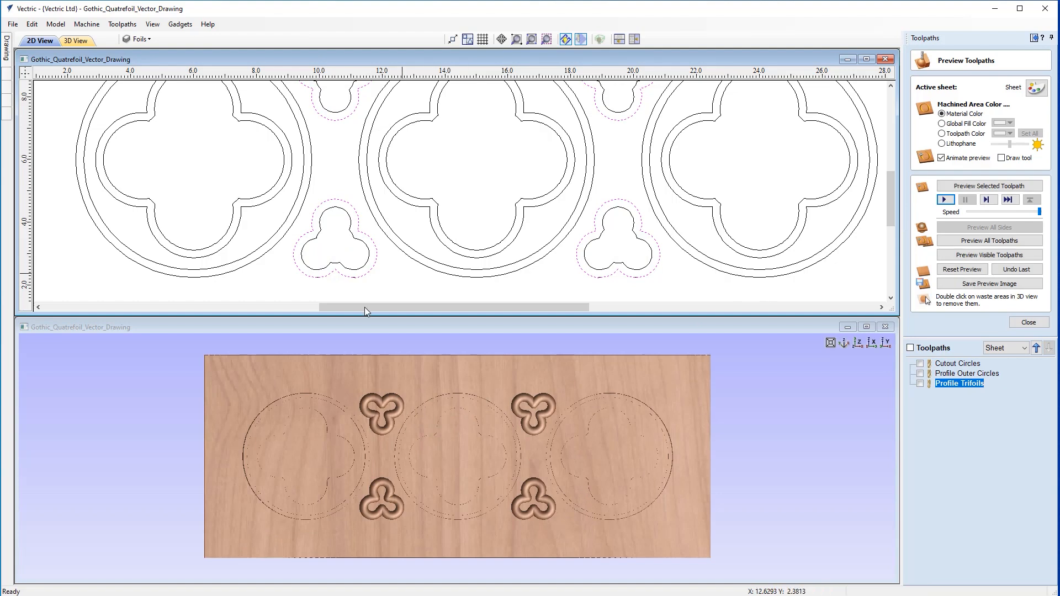
{"action": "scroll", "coordinate": [422, 451], "scroll_direction": "up", "scroll_amount": 5}
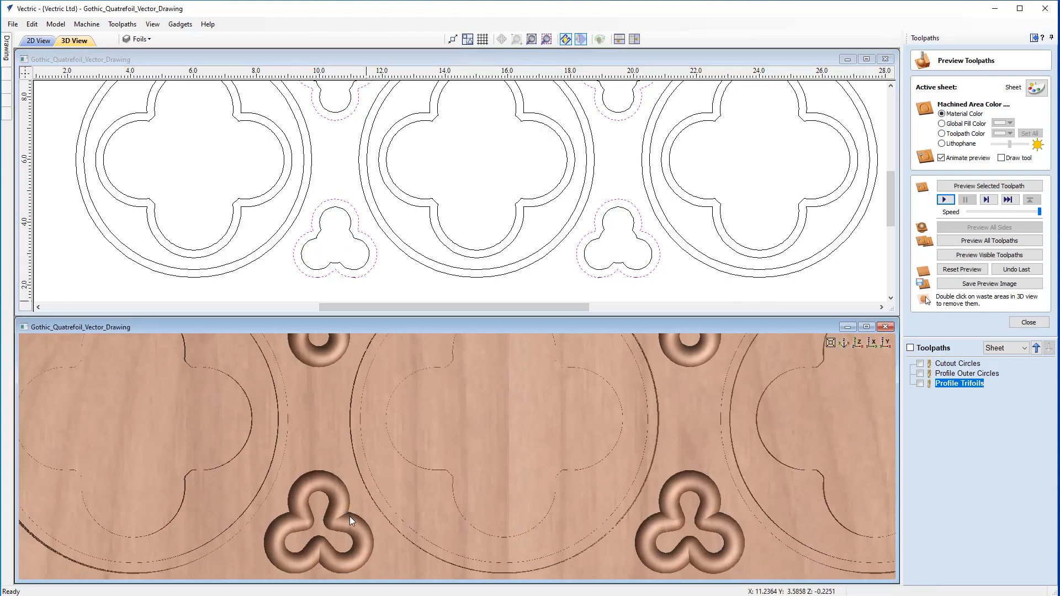
{"action": "left_click", "coordinate": [855, 345]}
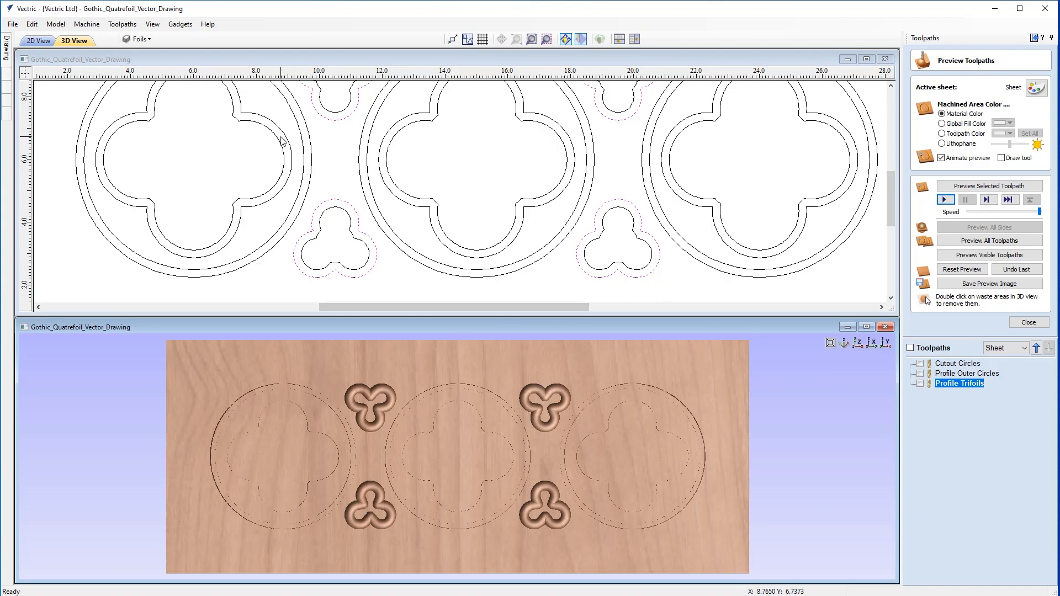
Select the outer quatrefoil outline inside each of the three large circles
{"action": "scroll", "coordinate": [364, 165], "scroll_direction": "down", "scroll_amount": 1}
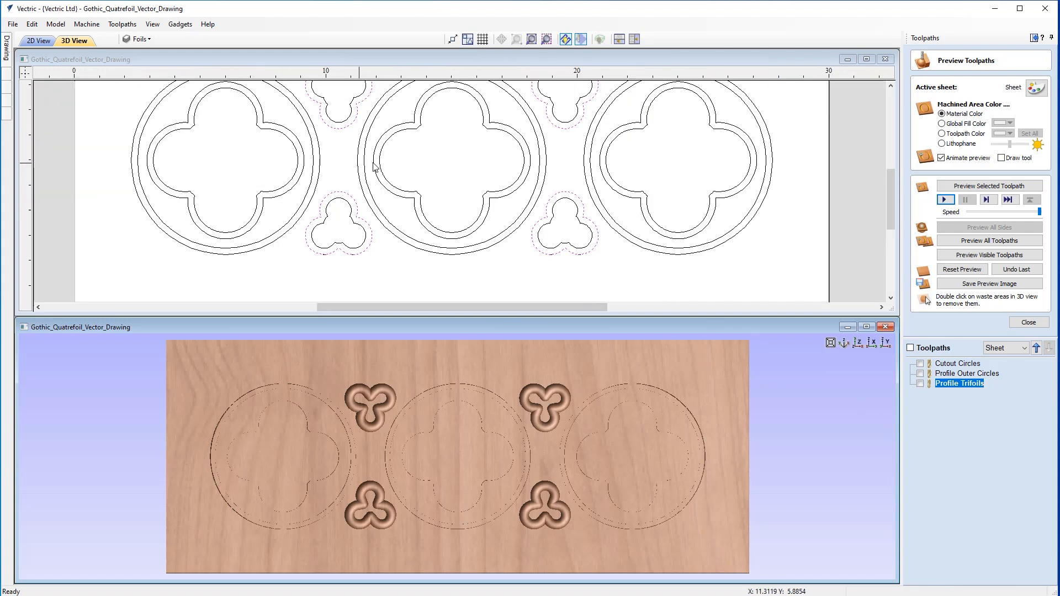
{"action": "middle_click_drag", "start_coordinate": [383, 162], "coordinate": [369, 195]}
{"action": "left_click", "coordinate": [286, 179]}
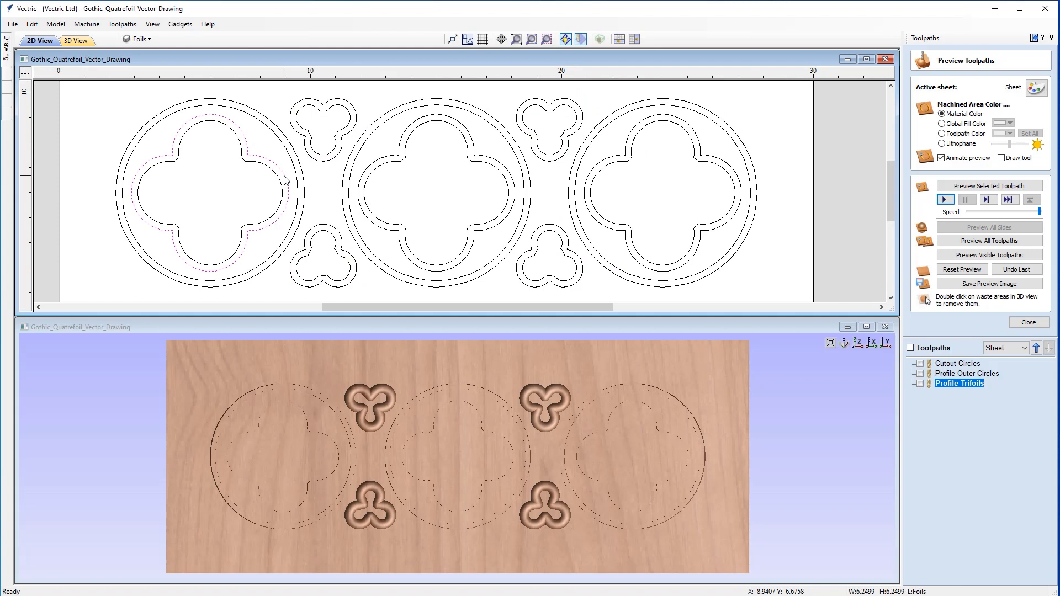
{"action": "left_click", "coordinate": [406, 133], "text": "shift"}
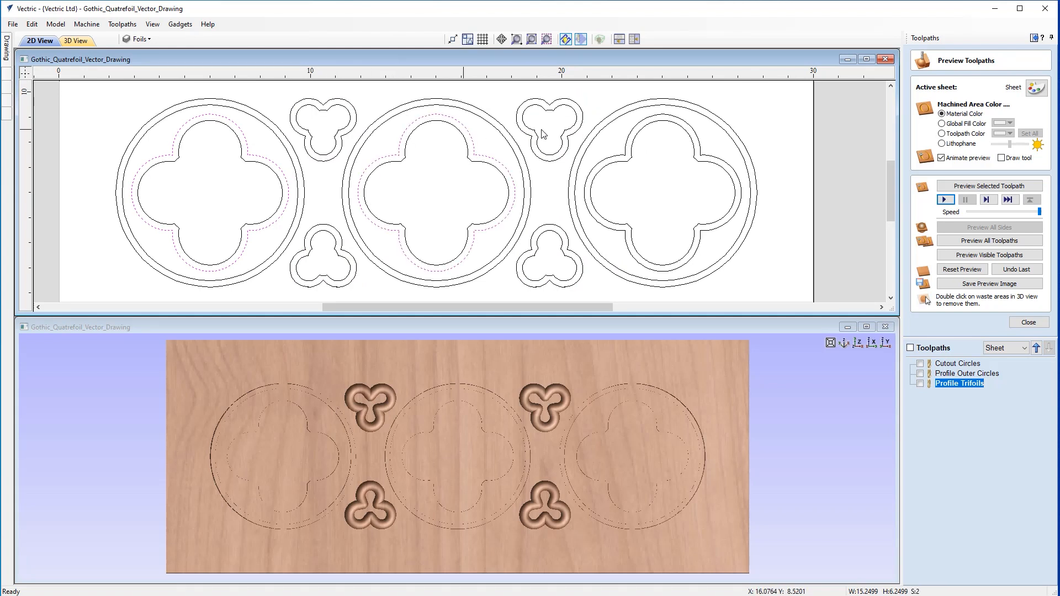
{"action": "left_click", "coordinate": [633, 133], "text": "shift"}
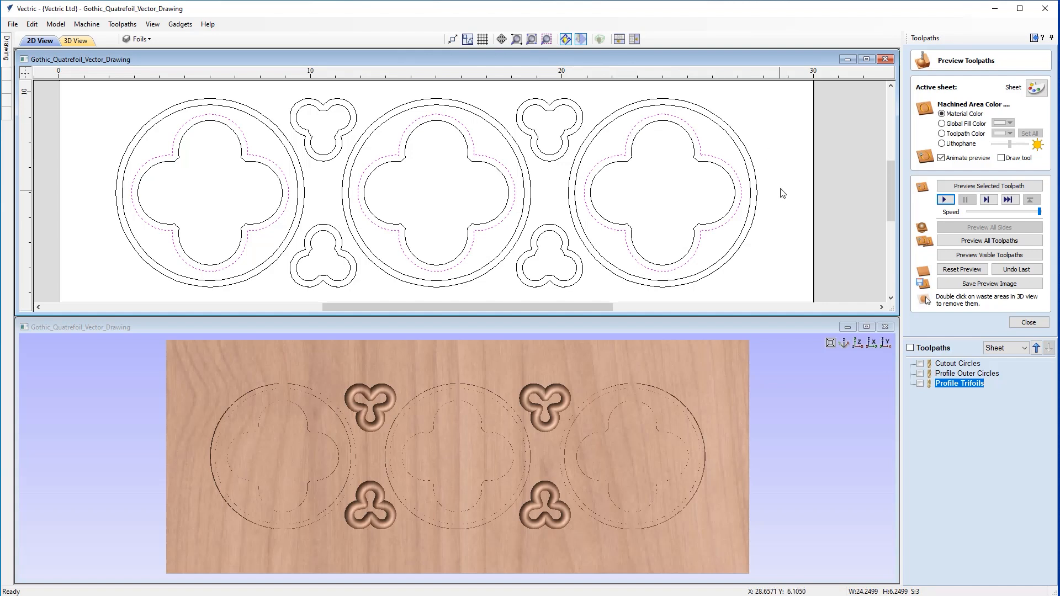
Set up a 2D profile toolpath for the selected quatrefoil outlines with a 0.375 inch cut depth
{"action": "left_click", "coordinate": [1027, 323]}
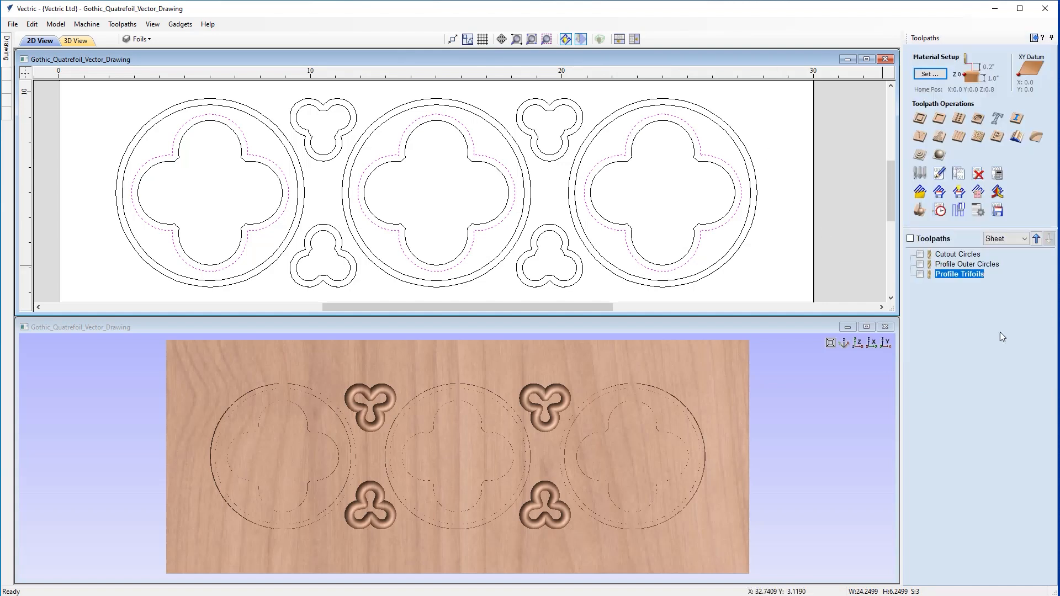
{"action": "left_click", "coordinate": [925, 124]}
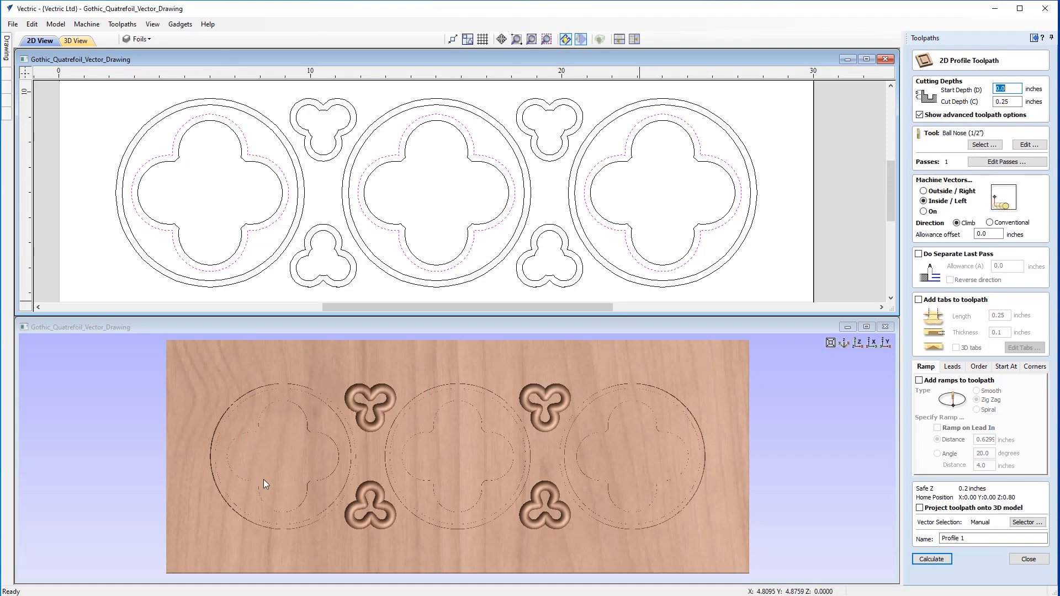
{"action": "left_click_drag", "start_coordinate": [1011, 102], "coordinate": [994, 103]}
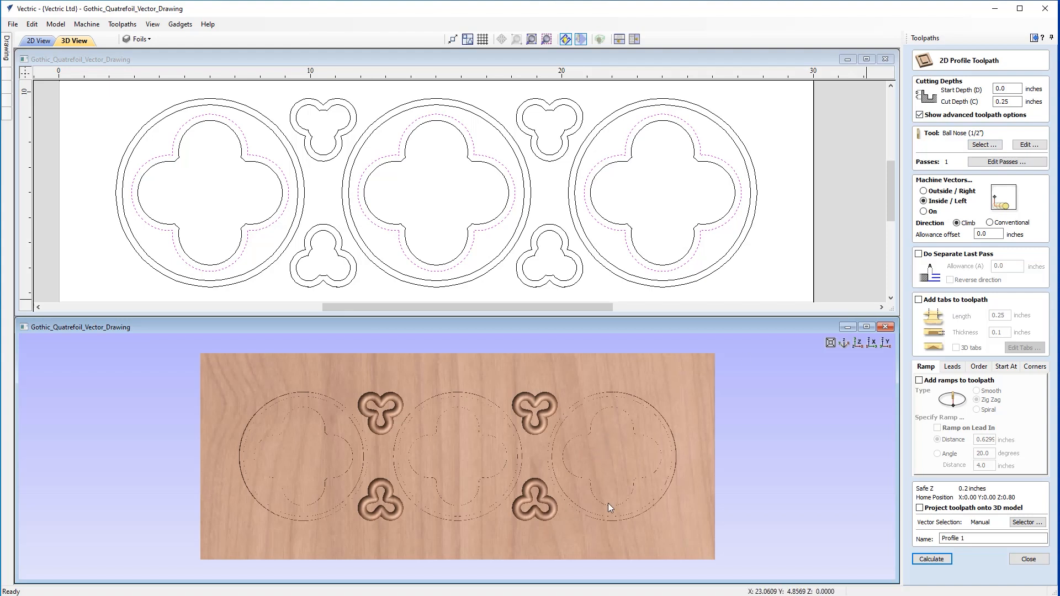
{"action": "left_click_drag", "start_coordinate": [569, 533], "coordinate": [636, 478]}
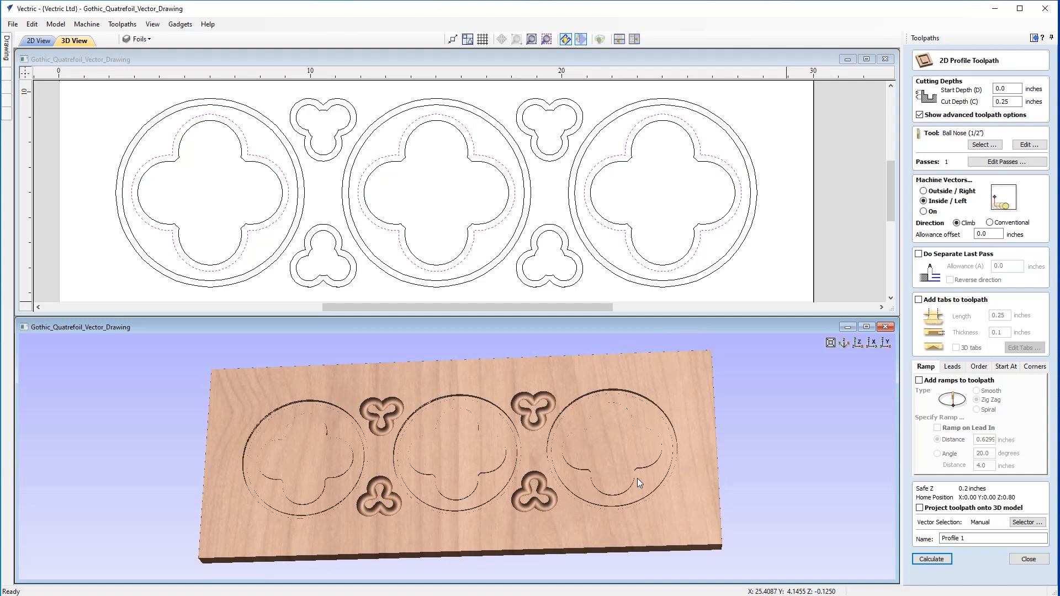
{"action": "double_click", "coordinate": [999, 101]}
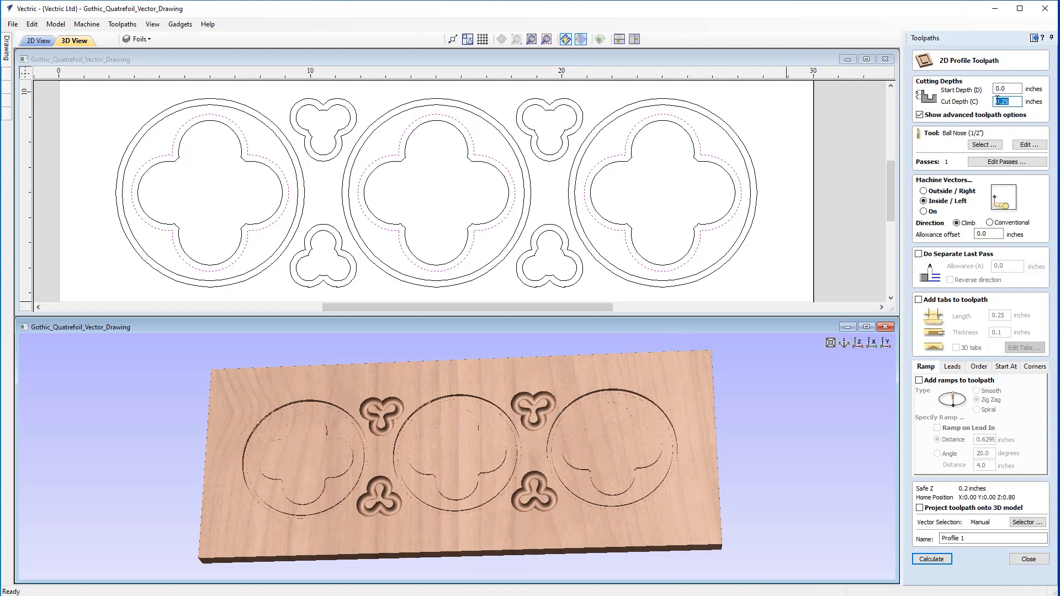
{"action": "key", "text": "BackSpace"}
Name the quatrefoil toolpath Profile Quatrefoils and calculate it
{"action": "left_click_drag", "start_coordinate": [969, 538], "coordinate": [897, 540]}
{"action": "type", "text": "P"}
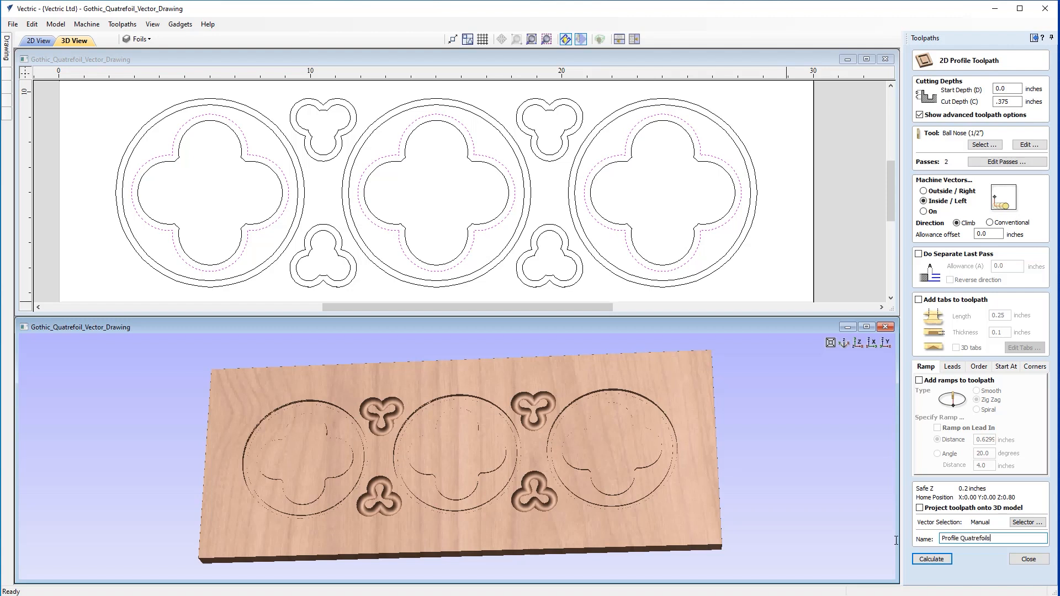
{"action": "left_click", "coordinate": [932, 559]}
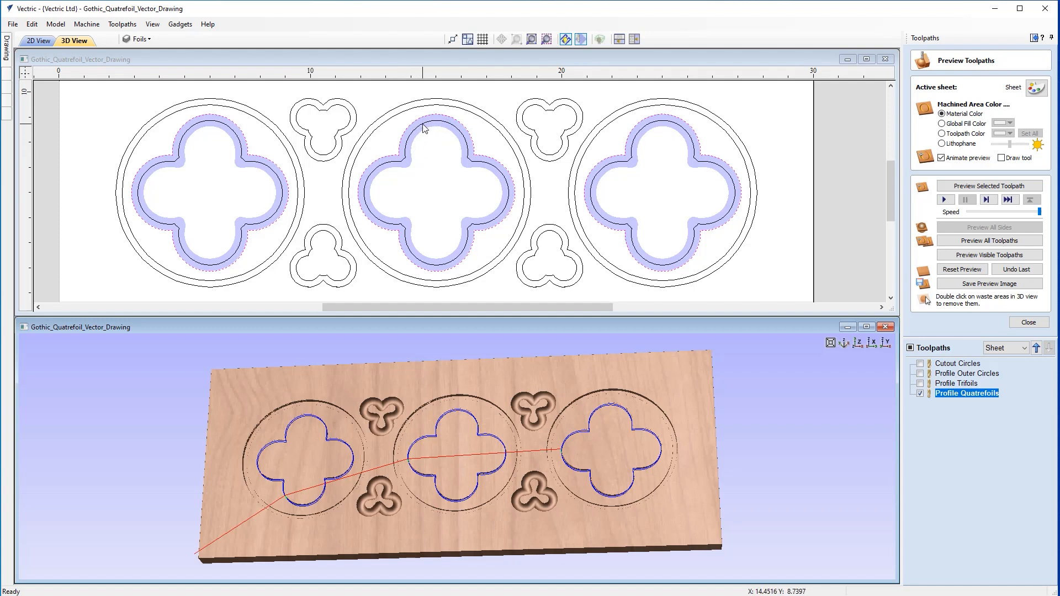
Run the cutting preview of the Profile Quatrefoils toolpath and examine the carved panel from above
{"action": "left_click", "coordinate": [945, 200]}
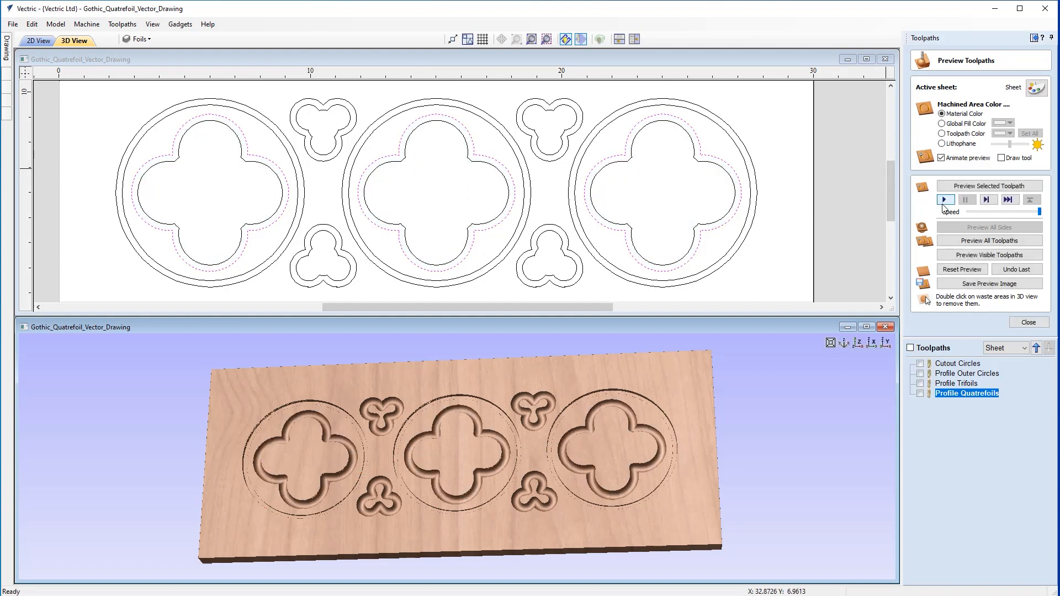
{"action": "left_click", "coordinate": [859, 343]}
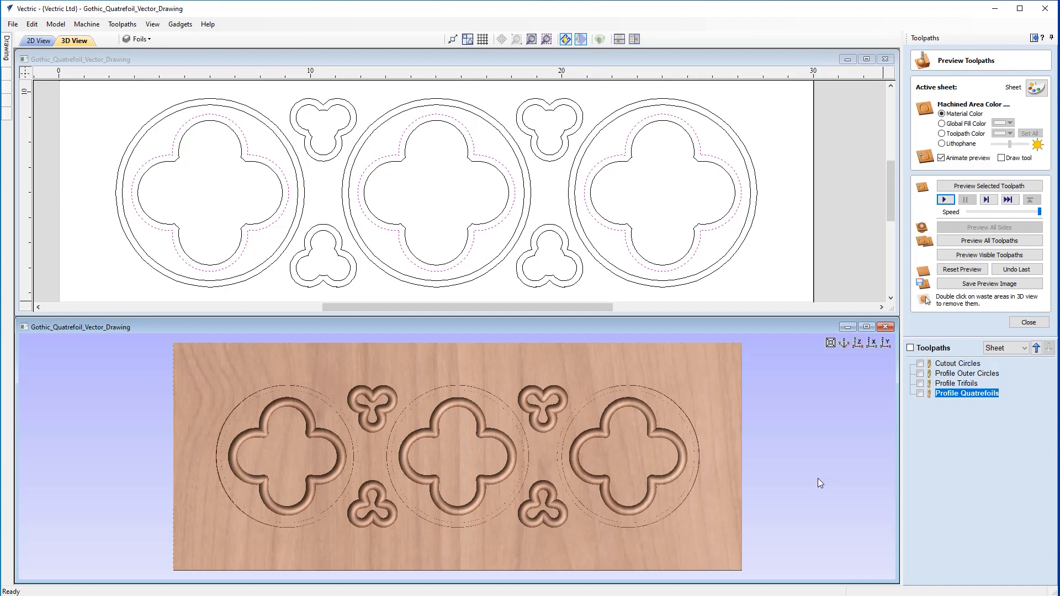
{"action": "scroll", "coordinate": [550, 184], "scroll_direction": "down", "scroll_amount": 2}
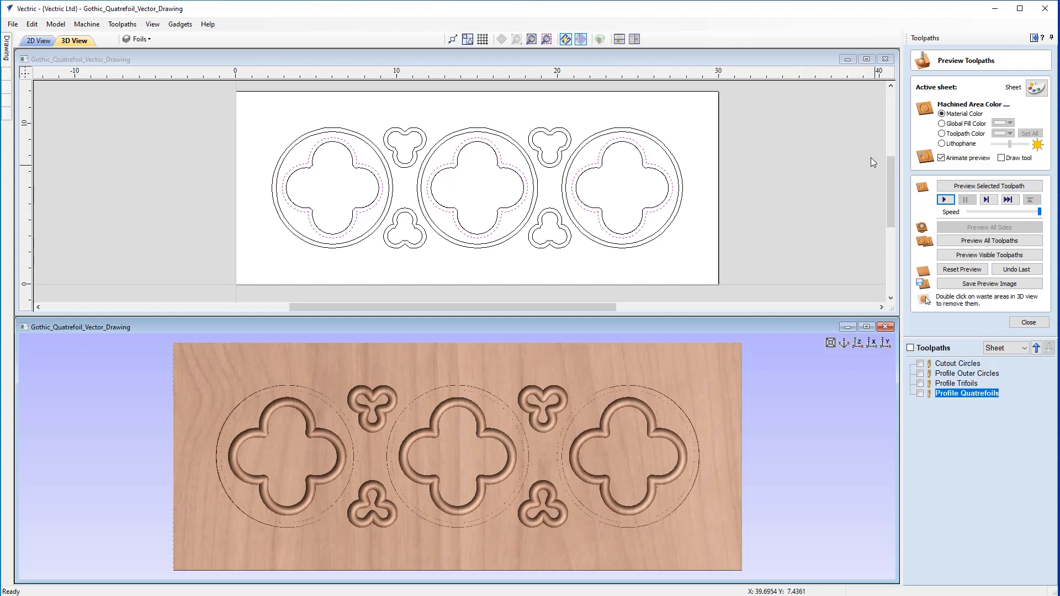
Maximize the 2D drawing, hide the Foils layer, and make the Top & Bottom Grooves layer visible and active
{"action": "left_click", "coordinate": [866, 59]}
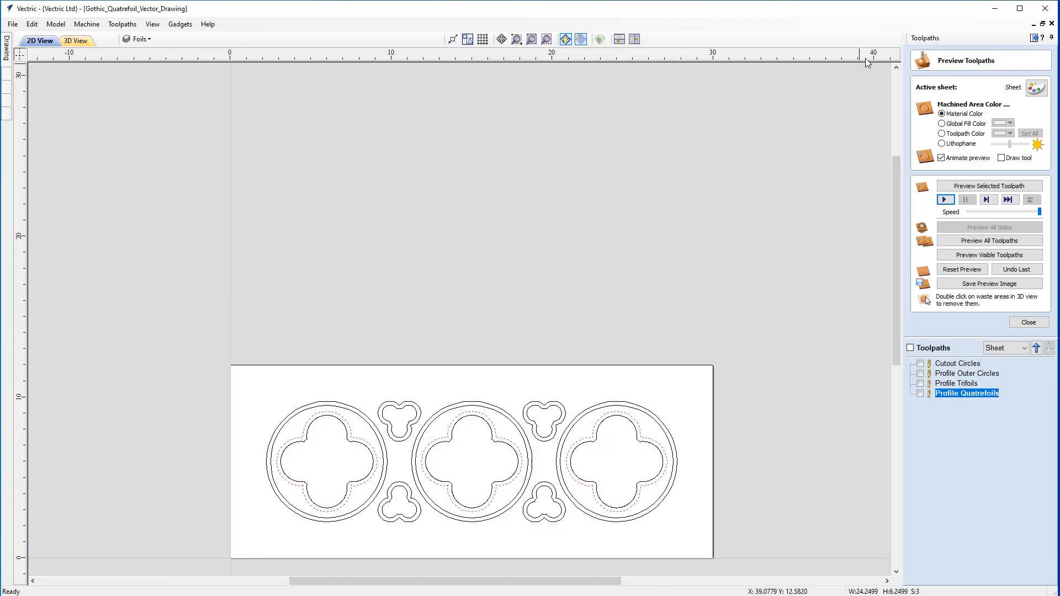
{"action": "left_click", "coordinate": [549, 41]}
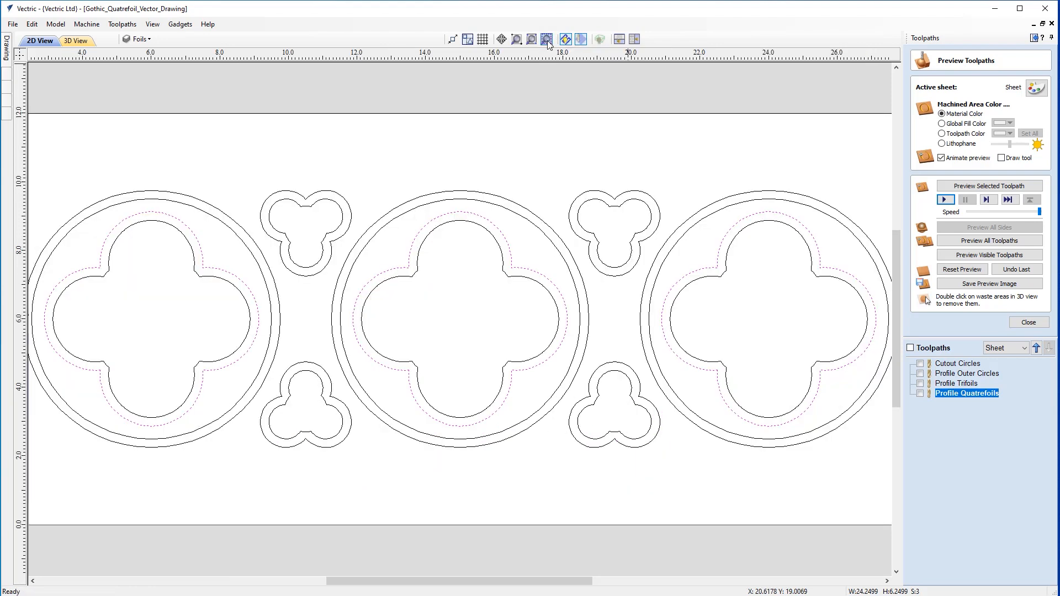
{"action": "left_click", "coordinate": [146, 39]}
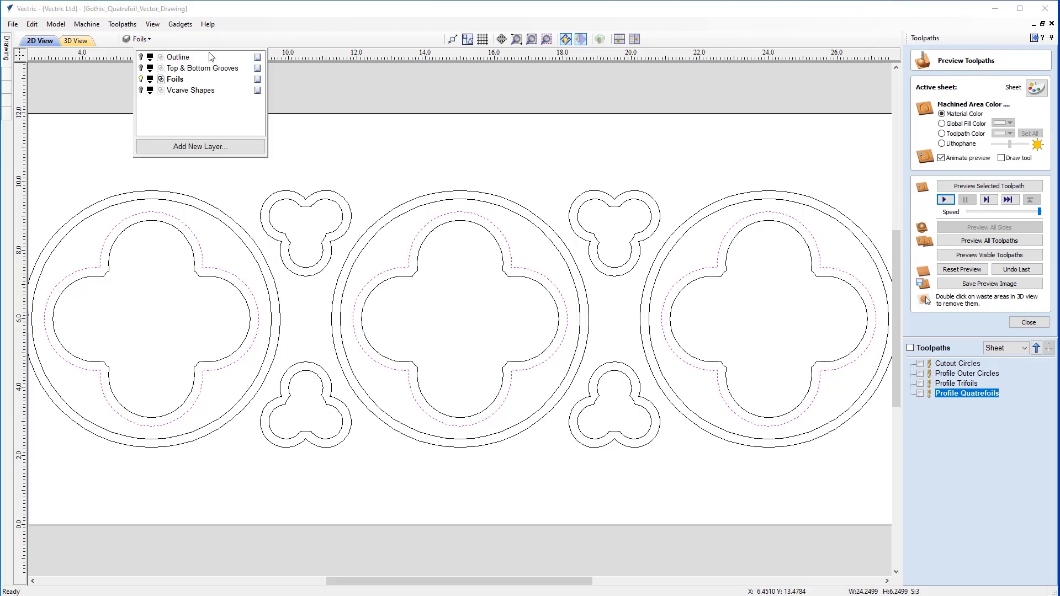
{"action": "left_click", "coordinate": [141, 79]}
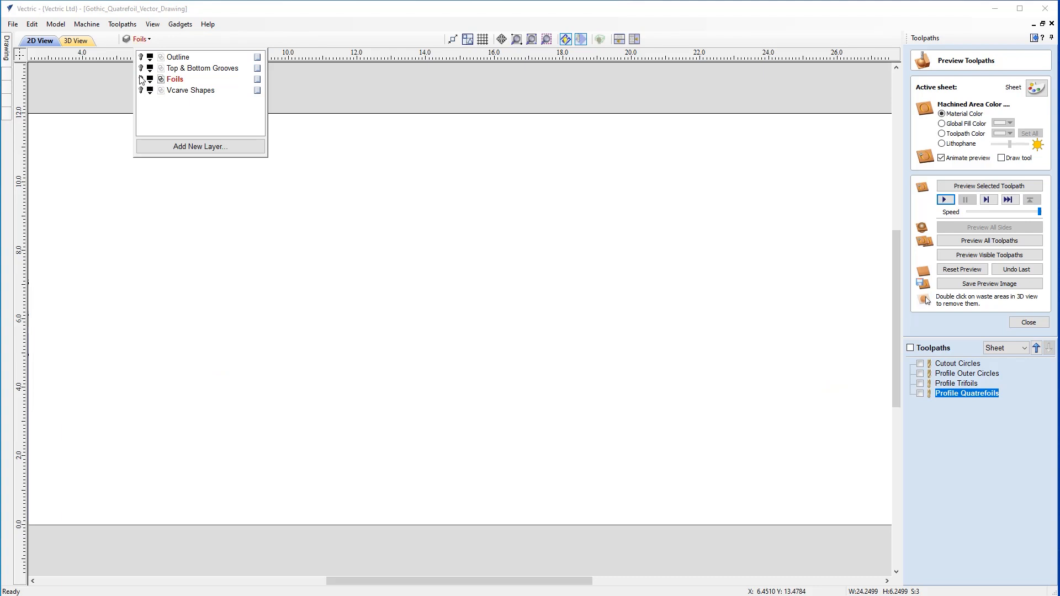
{"action": "left_click", "coordinate": [141, 68]}
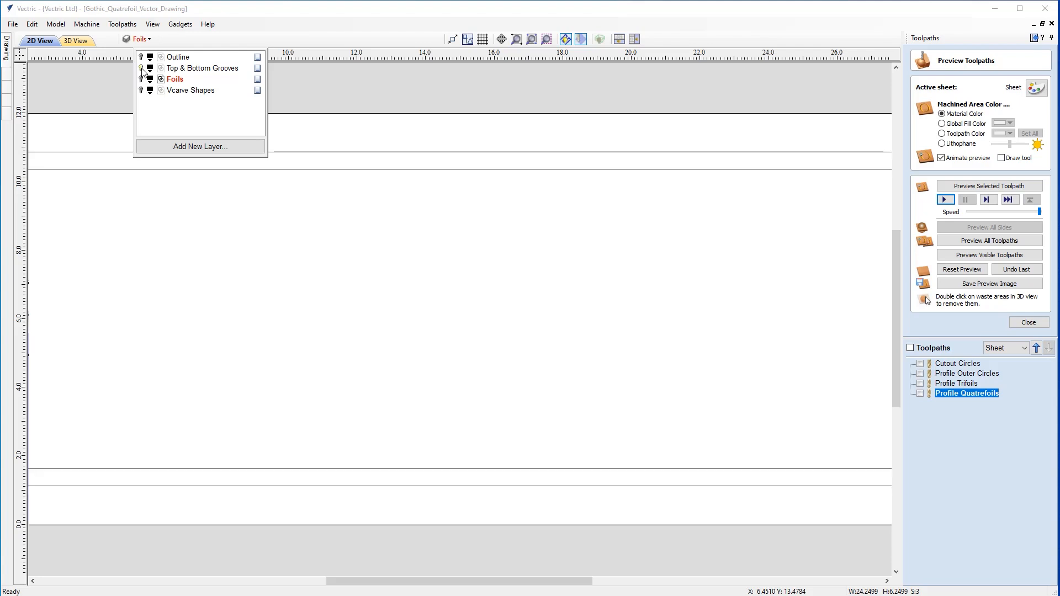
{"action": "left_click", "coordinate": [182, 70]}
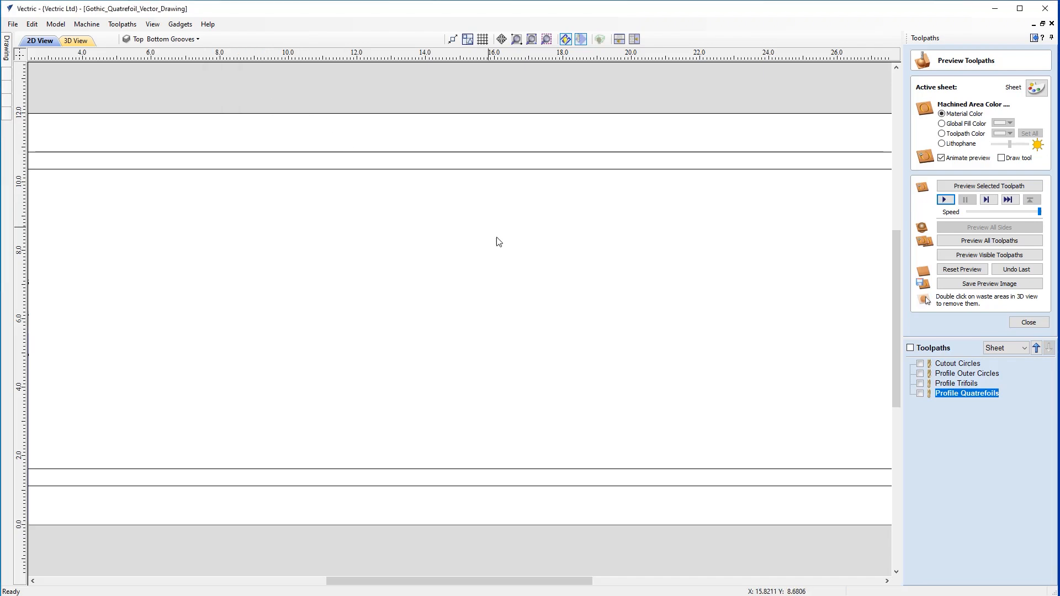
{"action": "scroll", "coordinate": [495, 234], "scroll_direction": "down", "scroll_amount": 1}
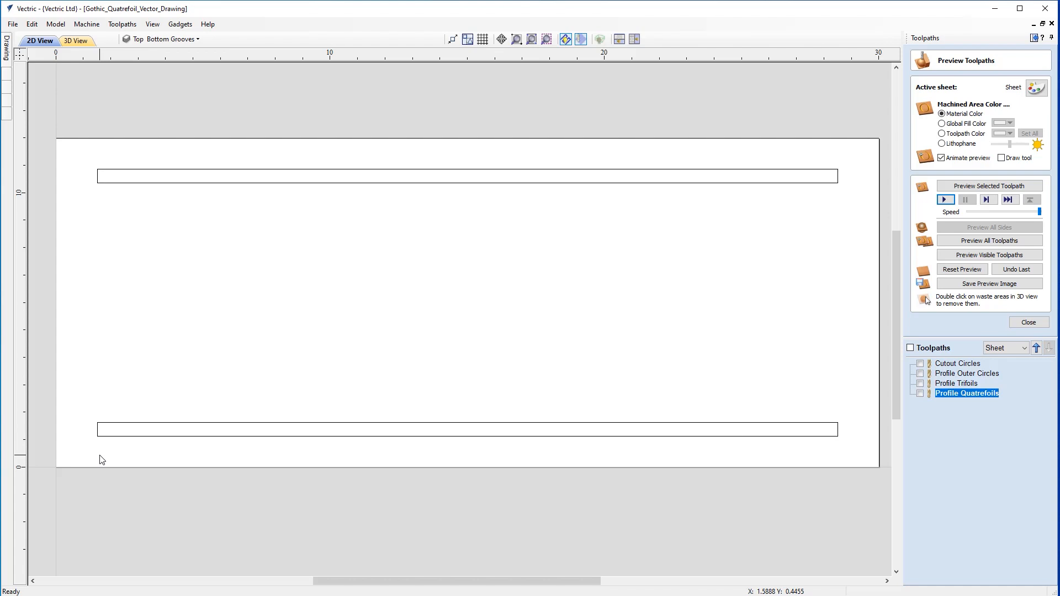
Draw a straight centre line about 27 inches long through the upper groove rectangle, snapping between the midpoints of its two short edges
{"action": "left_click", "coordinate": [1032, 37]}
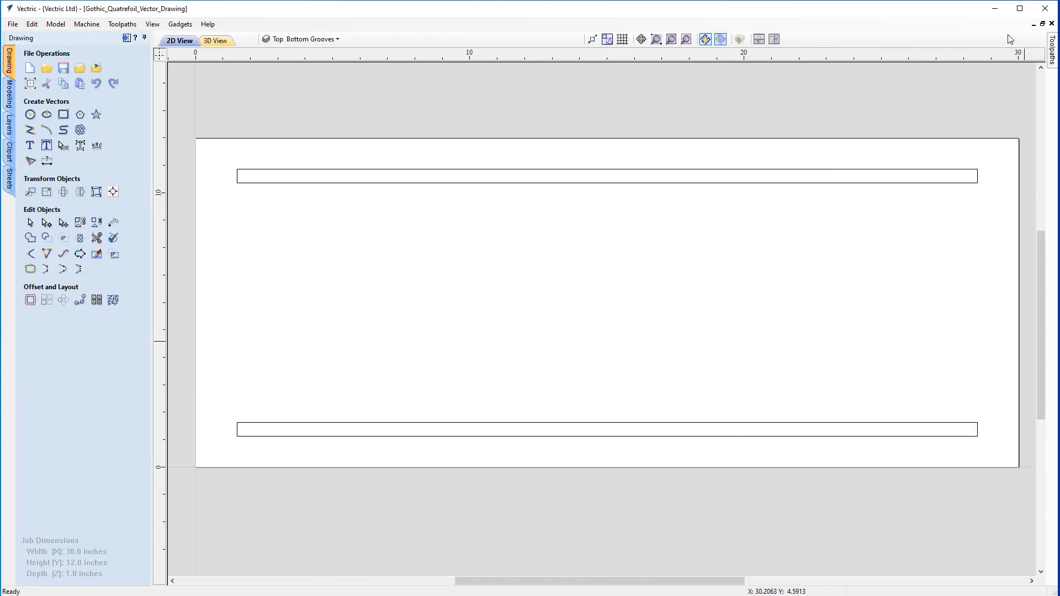
{"action": "left_click", "coordinate": [31, 135]}
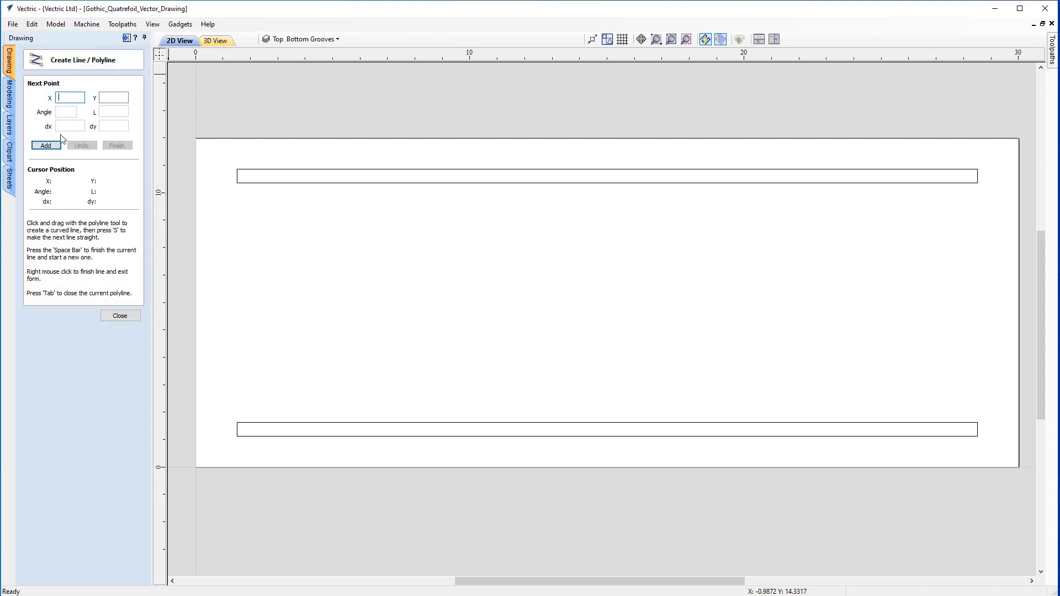
{"action": "scroll", "coordinate": [234, 178], "scroll_direction": "up", "scroll_amount": 4}
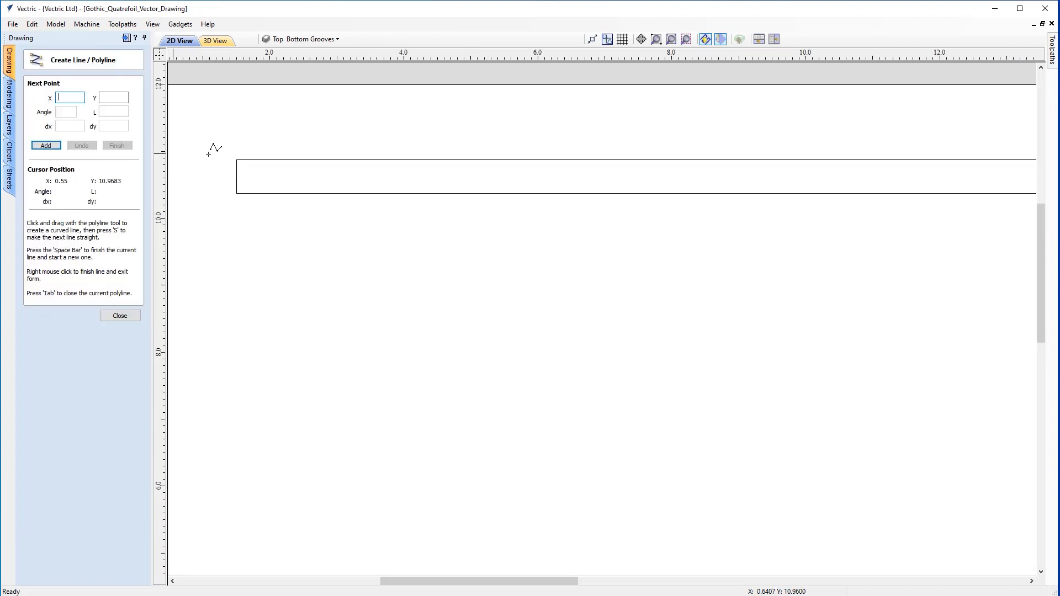
{"action": "left_click", "coordinate": [598, 39]}
{"action": "left_click", "coordinate": [237, 176]}
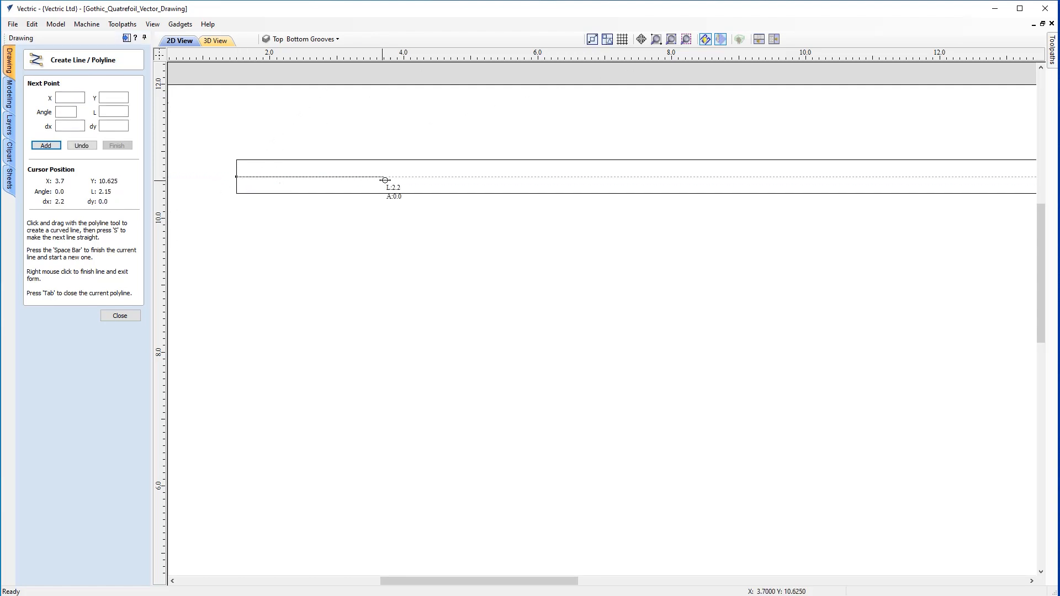
{"action": "middle_click_drag", "start_coordinate": [818, 175], "coordinate": [243, 199]}
{"action": "middle_click_drag", "start_coordinate": [860, 197], "coordinate": [371, 253]}
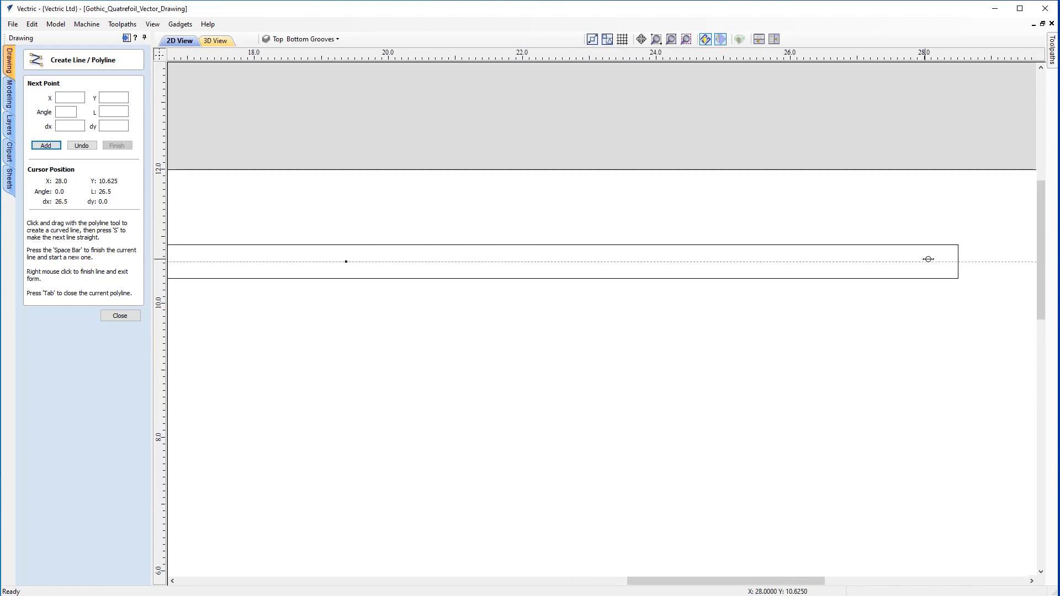
{"action": "left_click", "coordinate": [957, 261]}
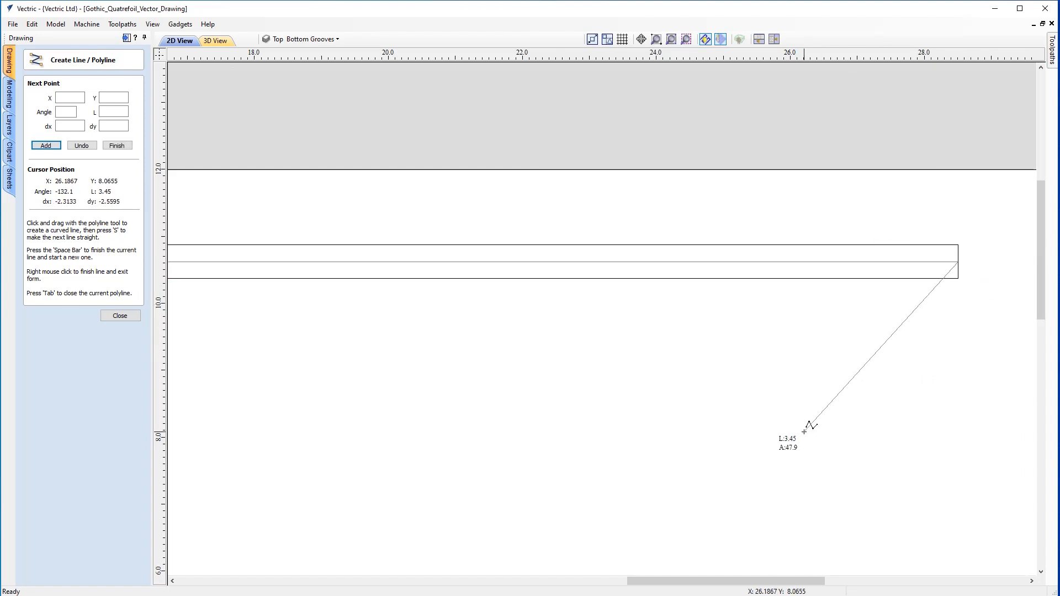
{"action": "key", "text": "space"}
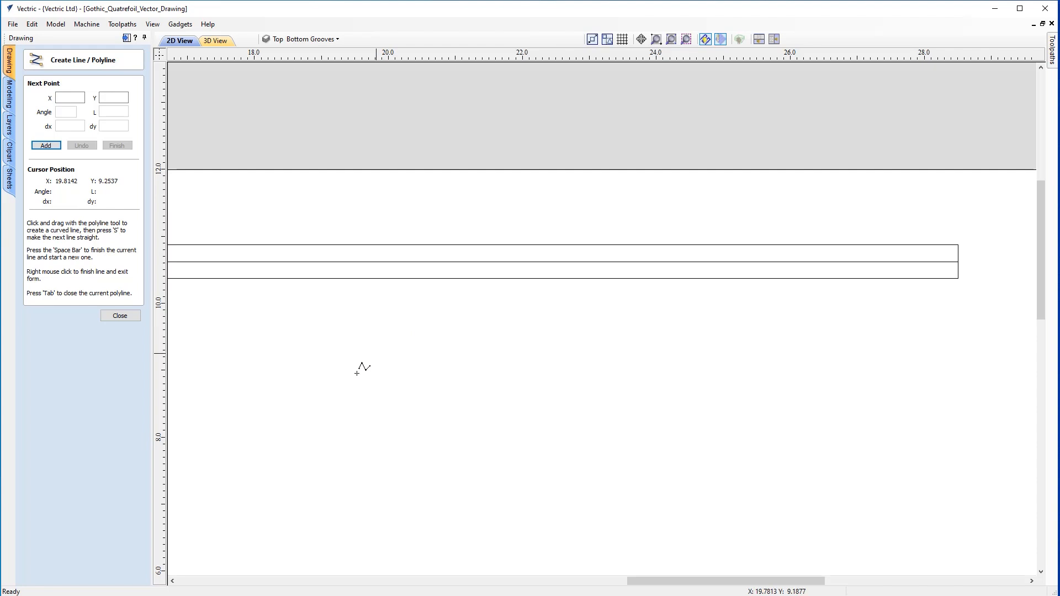
Draw a matching centre line about 27 inches long between the short-edge midpoints of the lower groove rectangle and finish the polyline
{"action": "middle_click_drag", "start_coordinate": [360, 366], "coordinate": [471, 205]}
{"action": "scroll", "coordinate": [411, 509], "scroll_direction": "down", "scroll_amount": 3}
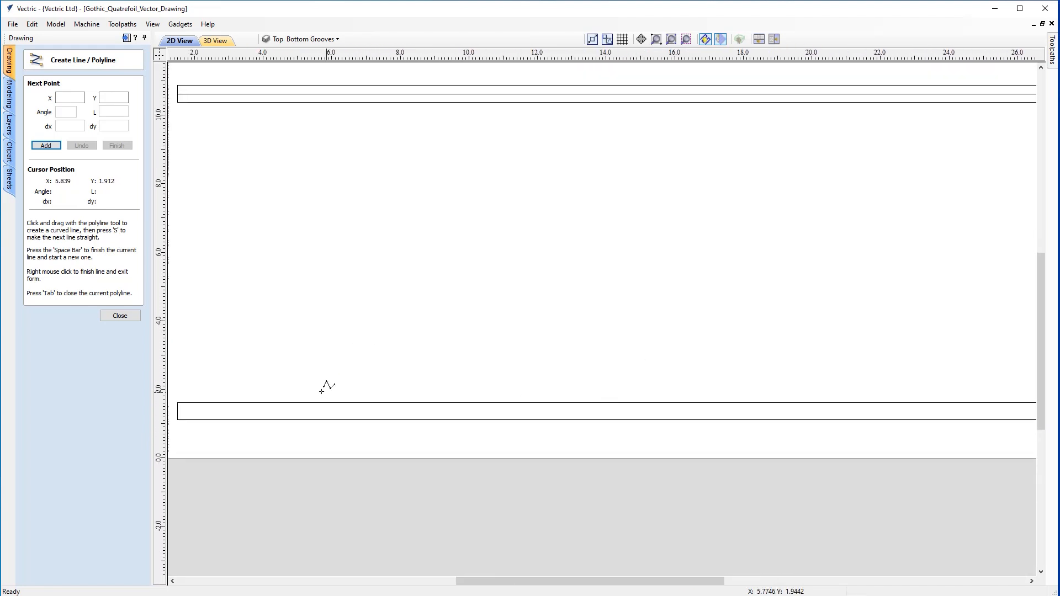
{"action": "scroll", "coordinate": [574, 357], "scroll_direction": "up", "scroll_amount": 2}
{"action": "scroll", "coordinate": [519, 353], "scroll_direction": "up", "scroll_amount": 3}
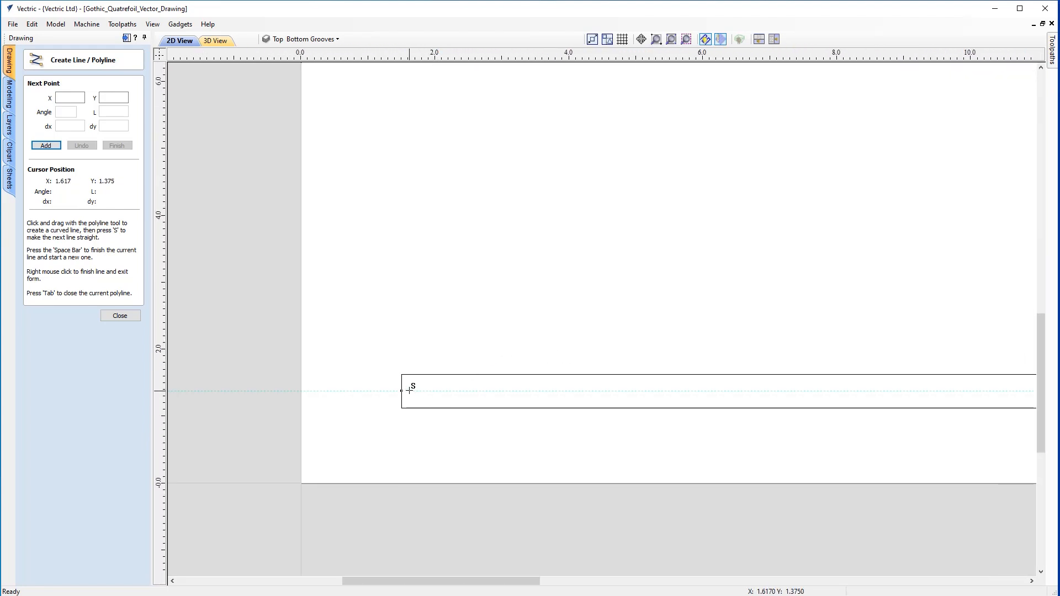
{"action": "left_click", "coordinate": [407, 388]}
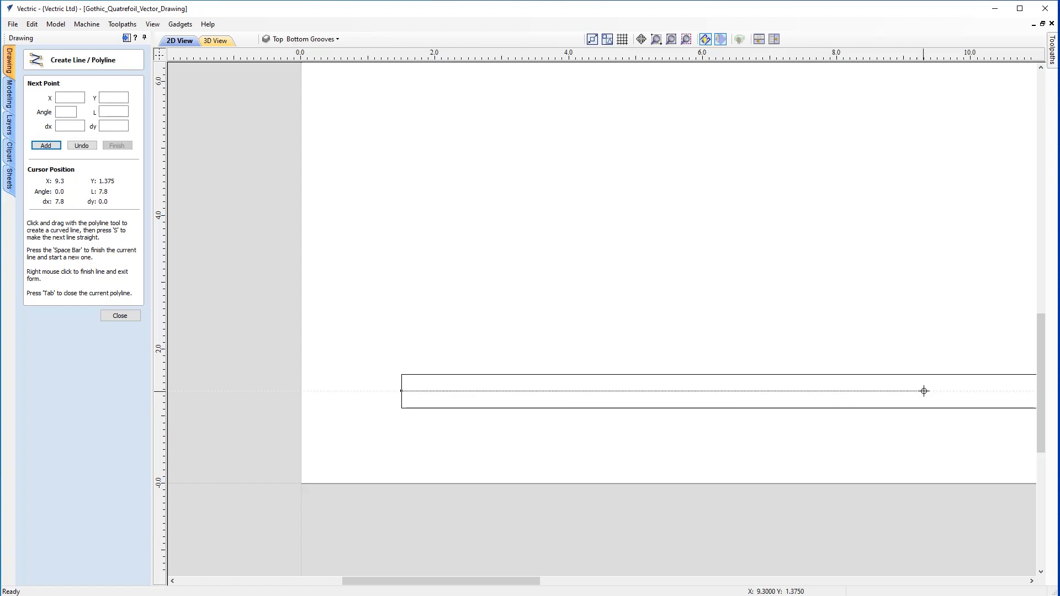
{"action": "left_click", "coordinate": [992, 344]}
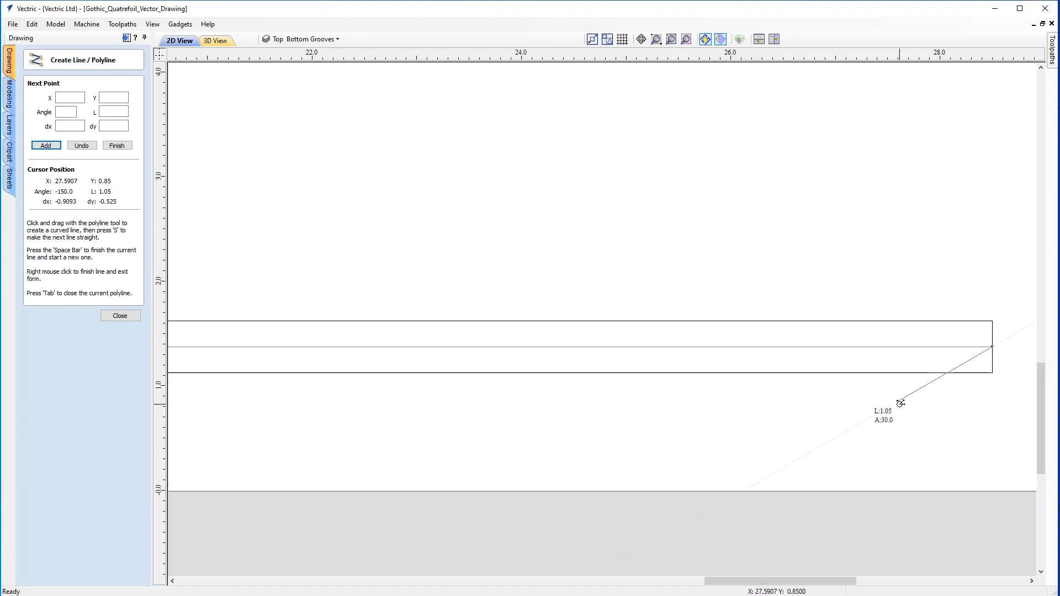
{"action": "right_click", "coordinate": [940, 411]}
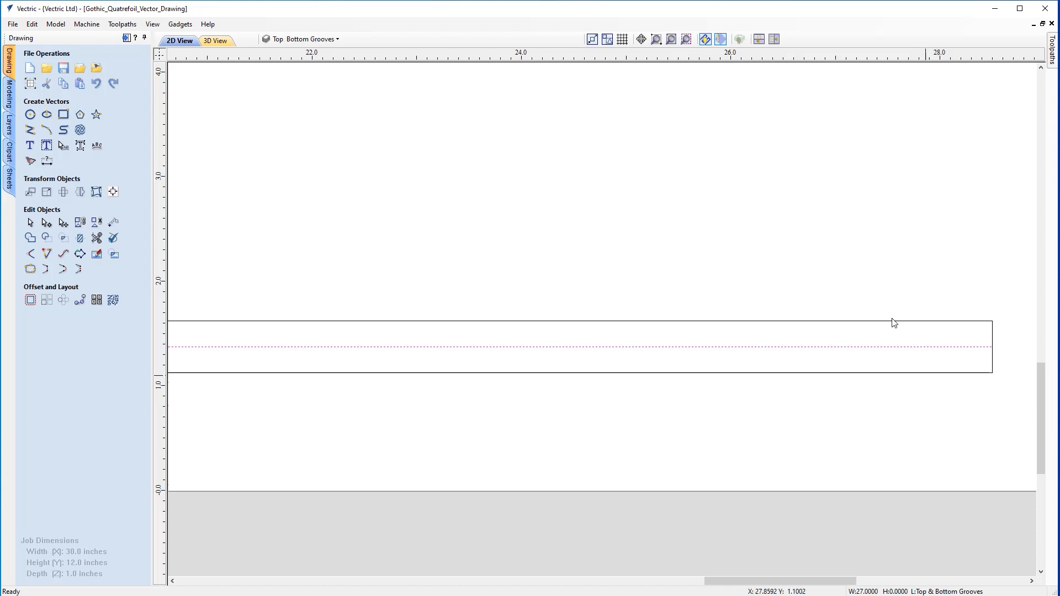
Stretch both groove centre lines together slightly beyond both ends of their rectangles, to about 28 inches wide
{"action": "left_click", "coordinate": [686, 39]}
{"action": "scroll", "coordinate": [747, 237], "scroll_direction": "down", "scroll_amount": 4}
{"action": "scroll", "coordinate": [739, 227], "scroll_direction": "up", "scroll_amount": 4}
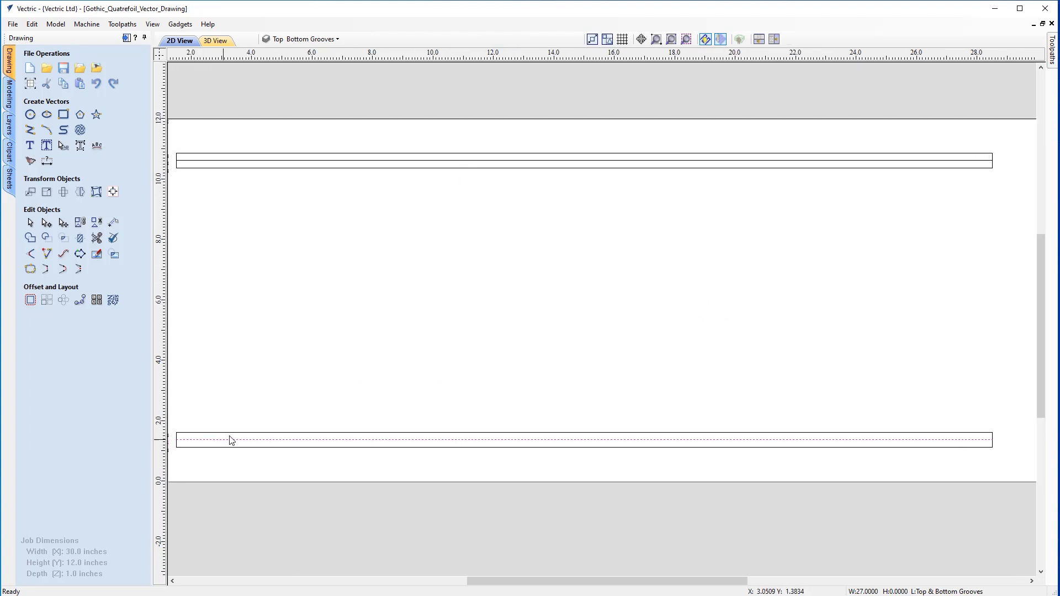
{"action": "middle_click_drag", "start_coordinate": [225, 411], "coordinate": [276, 391]}
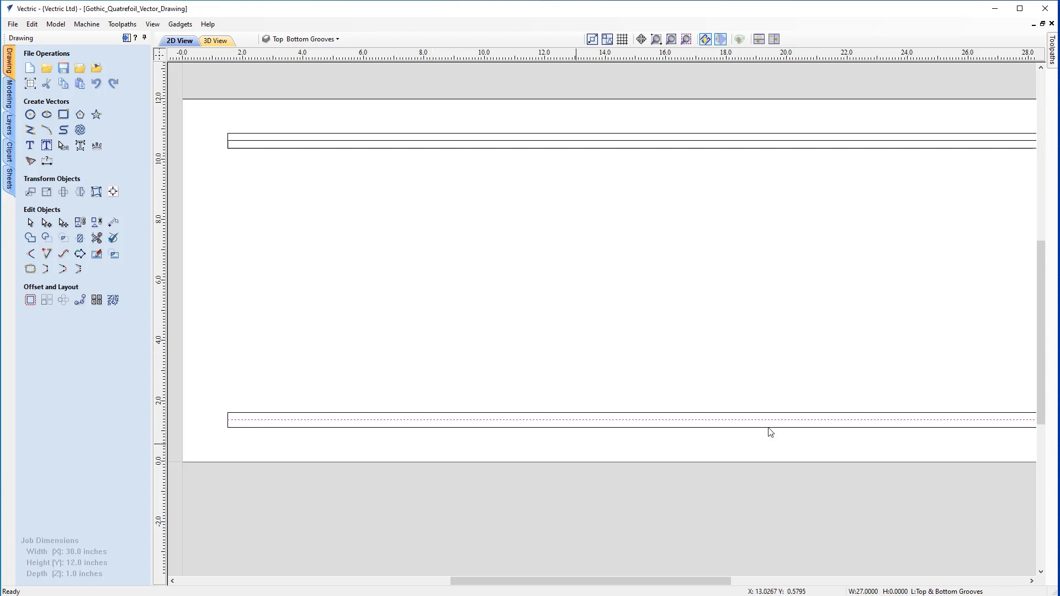
{"action": "scroll", "coordinate": [919, 352], "scroll_direction": "down", "scroll_amount": 3}
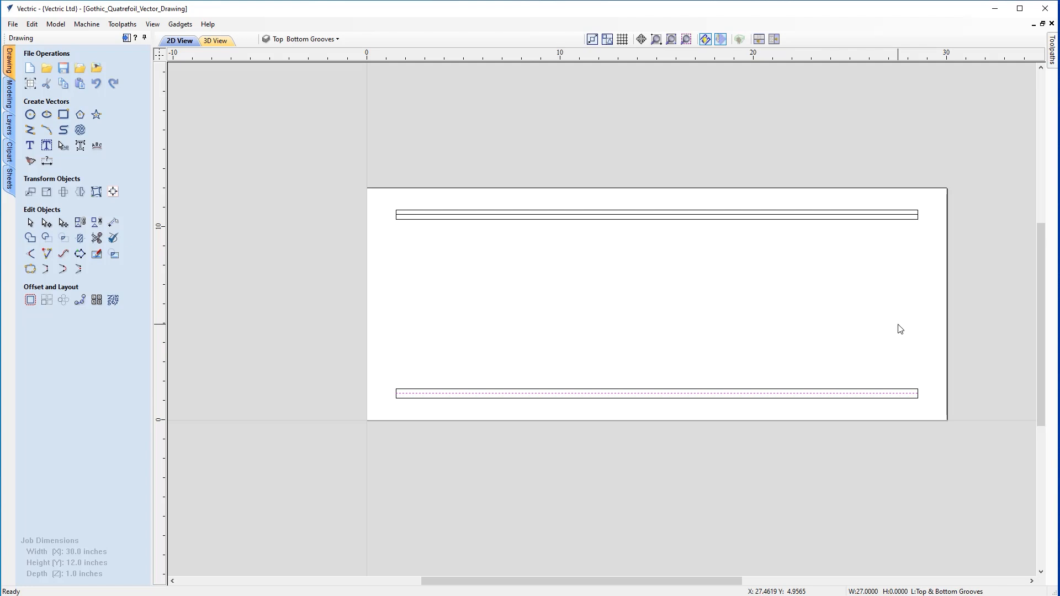
{"action": "scroll", "coordinate": [635, 334], "scroll_direction": "up", "scroll_amount": 1}
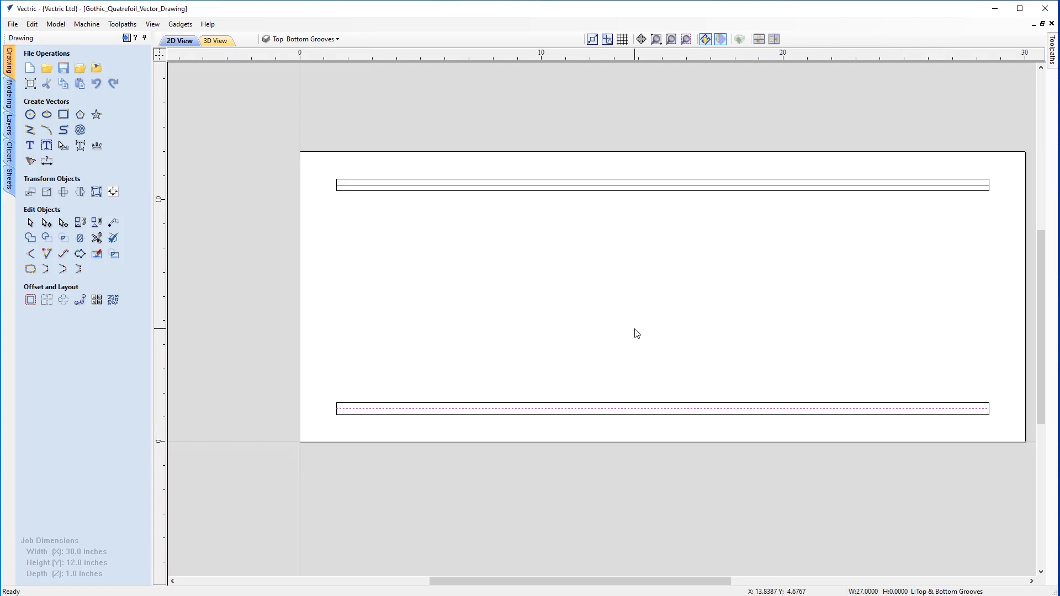
{"action": "left_click", "coordinate": [439, 185], "text": "shift"}
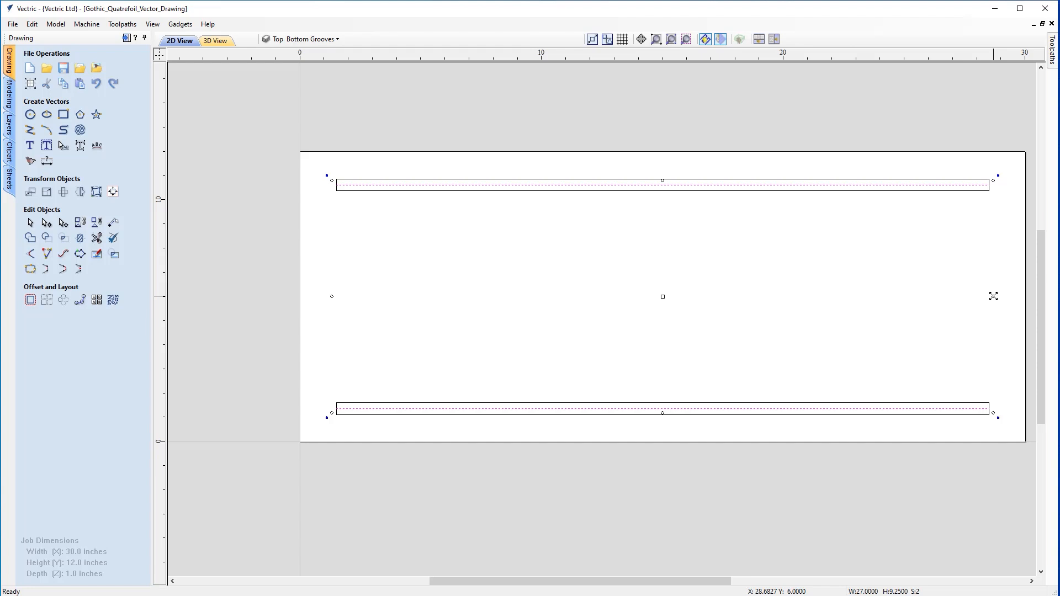
{"action": "left_click_drag", "start_coordinate": [993, 297], "coordinate": [997, 296]}
{"action": "left_click_drag", "start_coordinate": [329, 297], "coordinate": [323, 297]}
{"action": "left_click", "coordinate": [438, 276]}
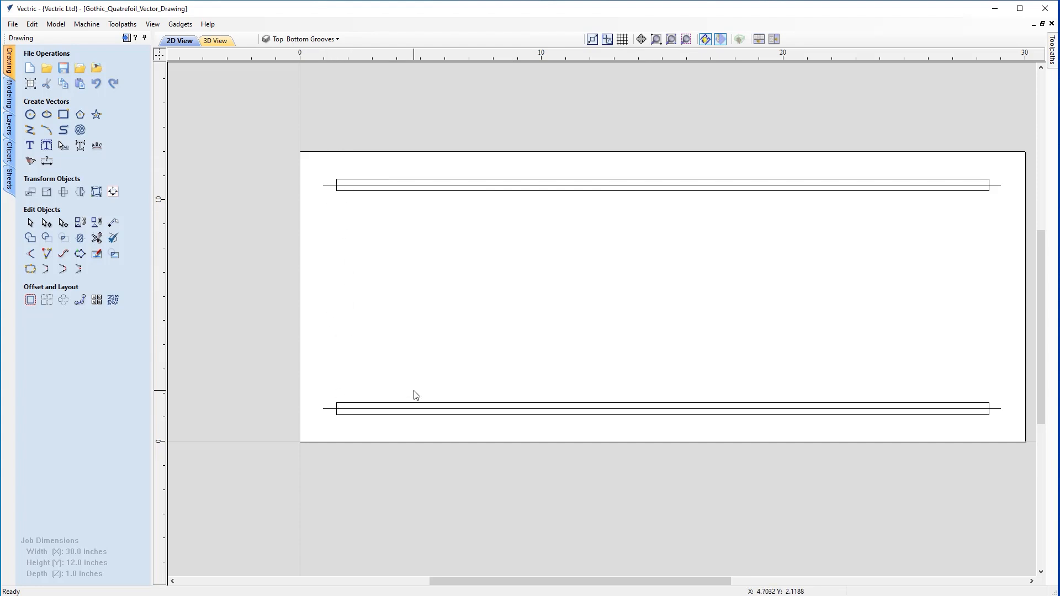
Set up a 2D profile toolpath for both centre lines with a 0.25 inch cut depth, machining on the vectors
{"action": "left_click_drag", "start_coordinate": [331, 424], "coordinate": [319, 152]}
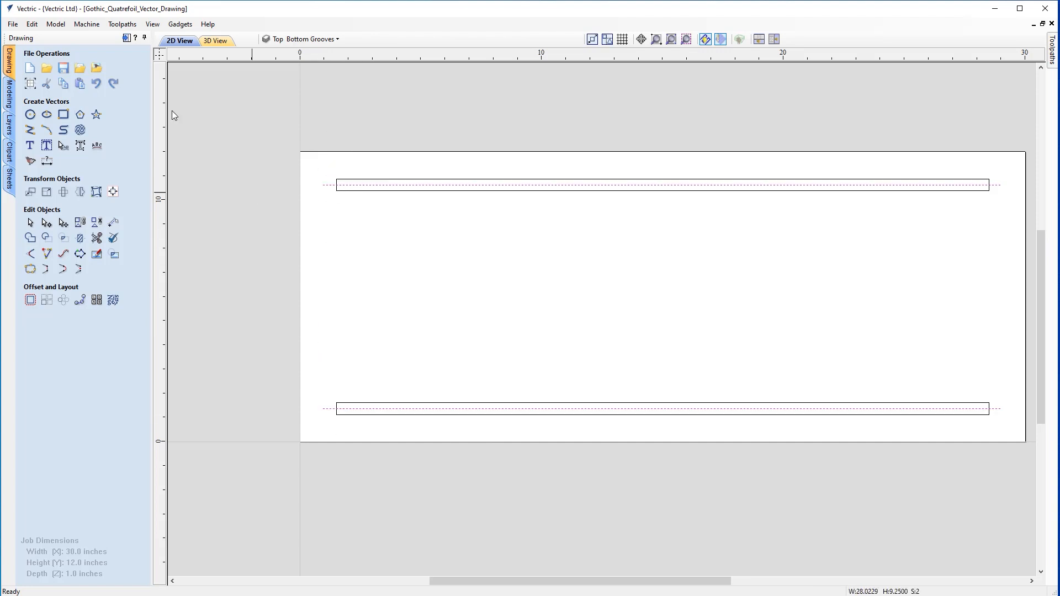
{"action": "left_click", "coordinate": [126, 38]}
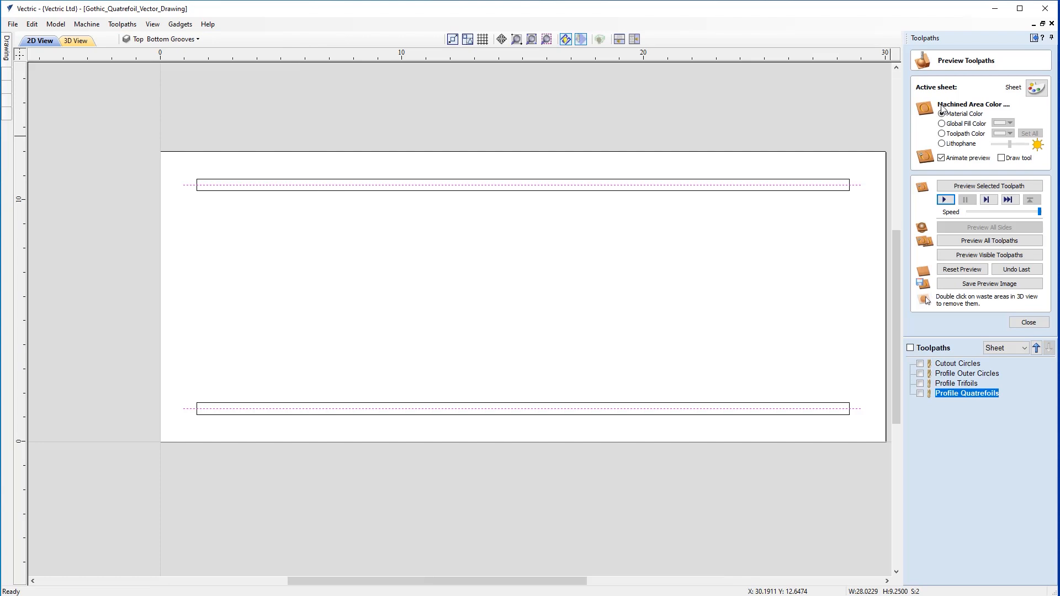
{"action": "left_click", "coordinate": [1028, 323]}
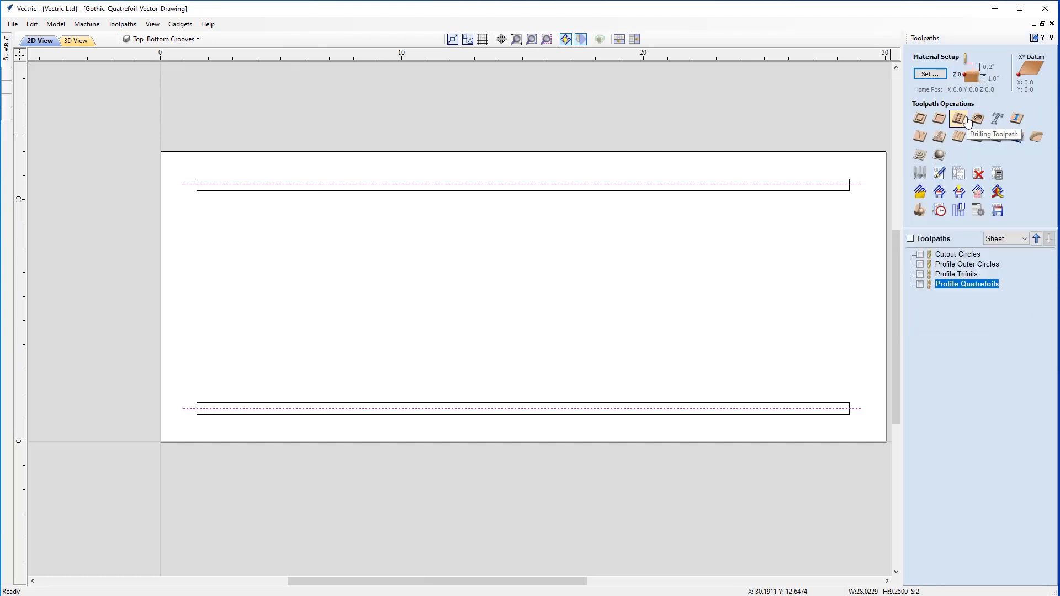
{"action": "left_click", "coordinate": [919, 118]}
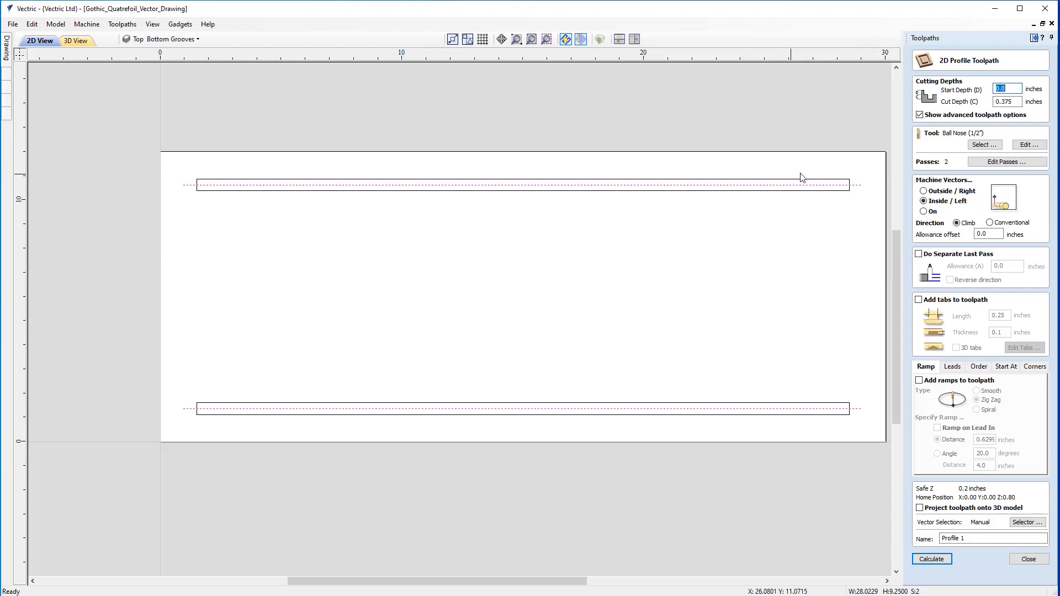
{"action": "key", "text": "Tab"}
{"action": "type", "text": ".2"}
{"action": "left_click", "coordinate": [923, 211]}
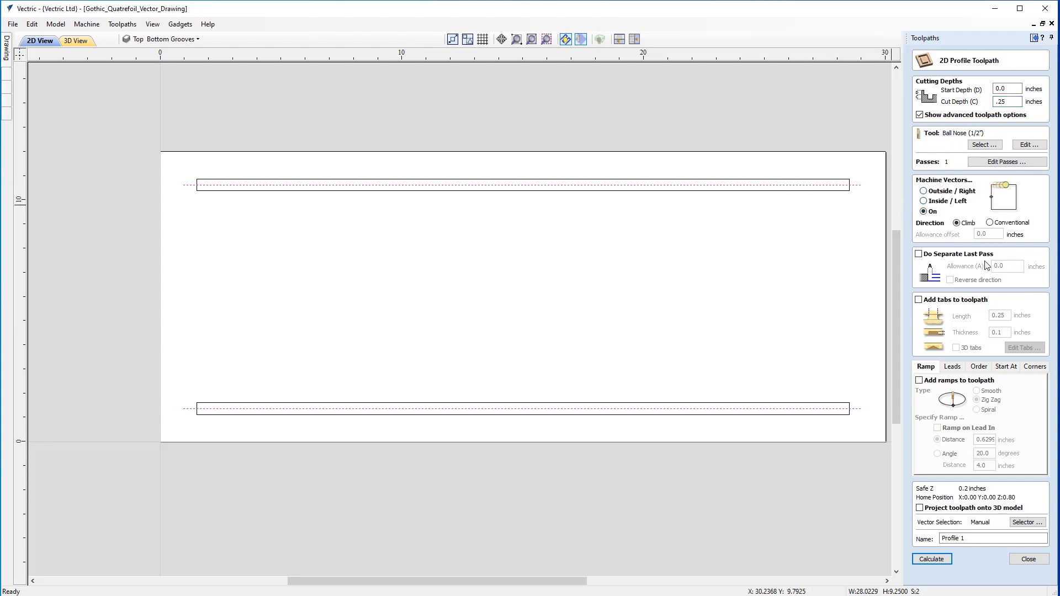
Calculate the toolpath as Profile Top And Bottom Grooves and preview its cut with the 2D and 3D views tiled
{"action": "left_click", "coordinate": [983, 538]}
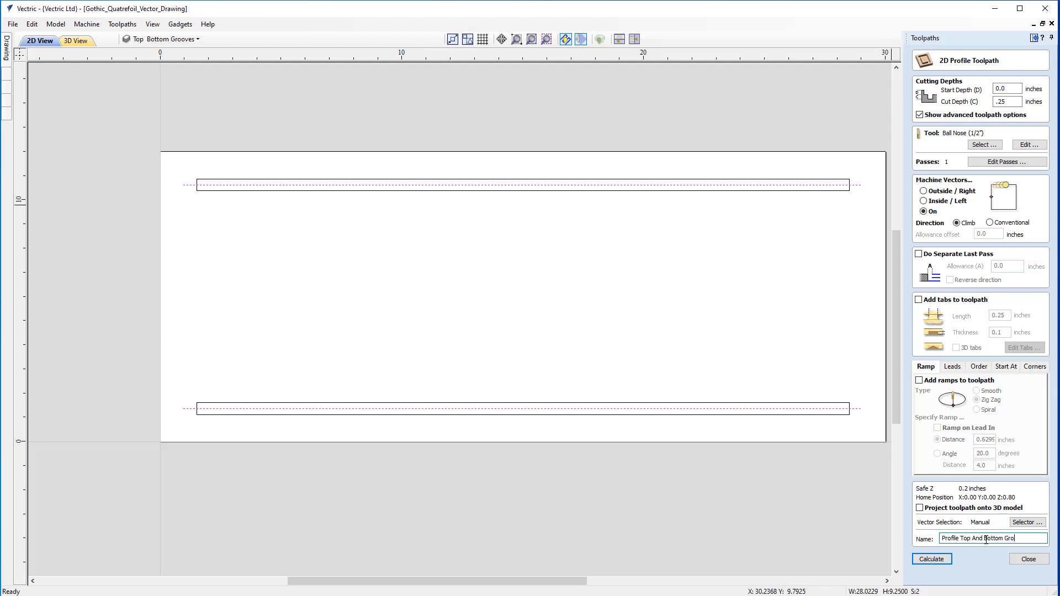
{"action": "left_click", "coordinate": [938, 558]}
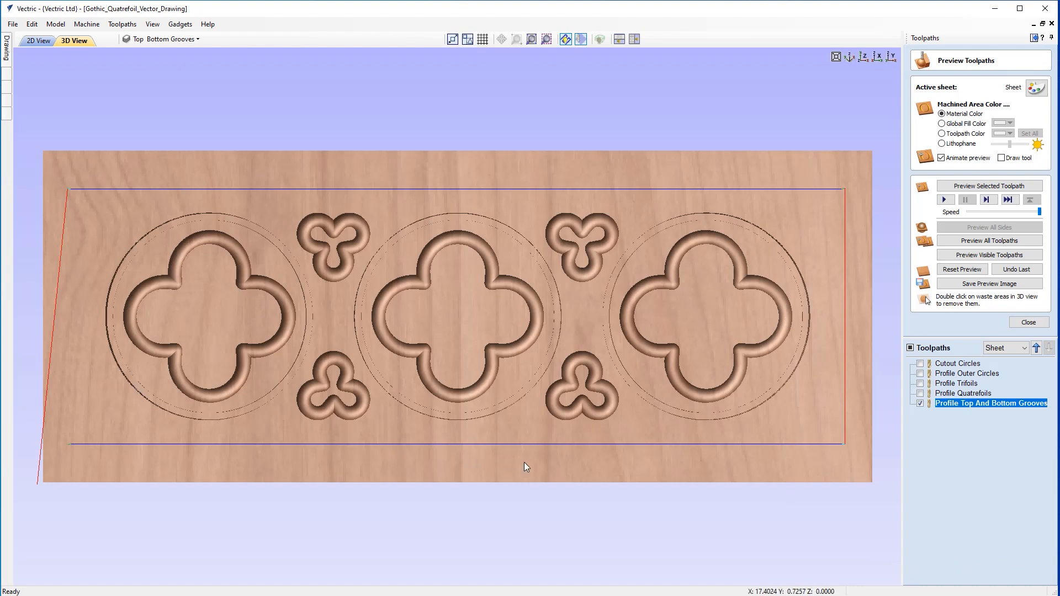
{"action": "left_click", "coordinate": [618, 41]}
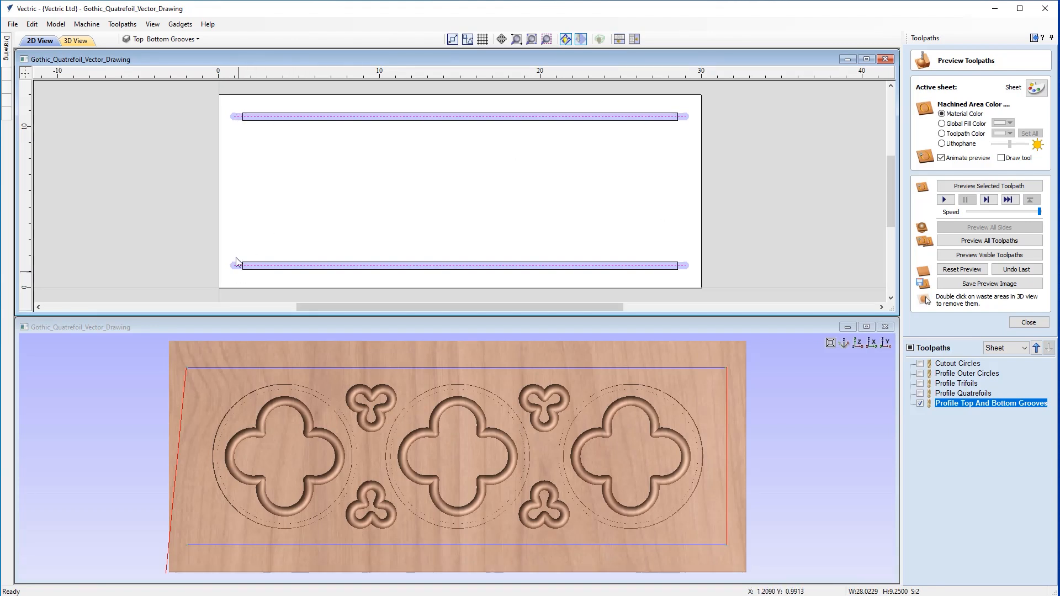
{"action": "left_click", "coordinate": [944, 199]}
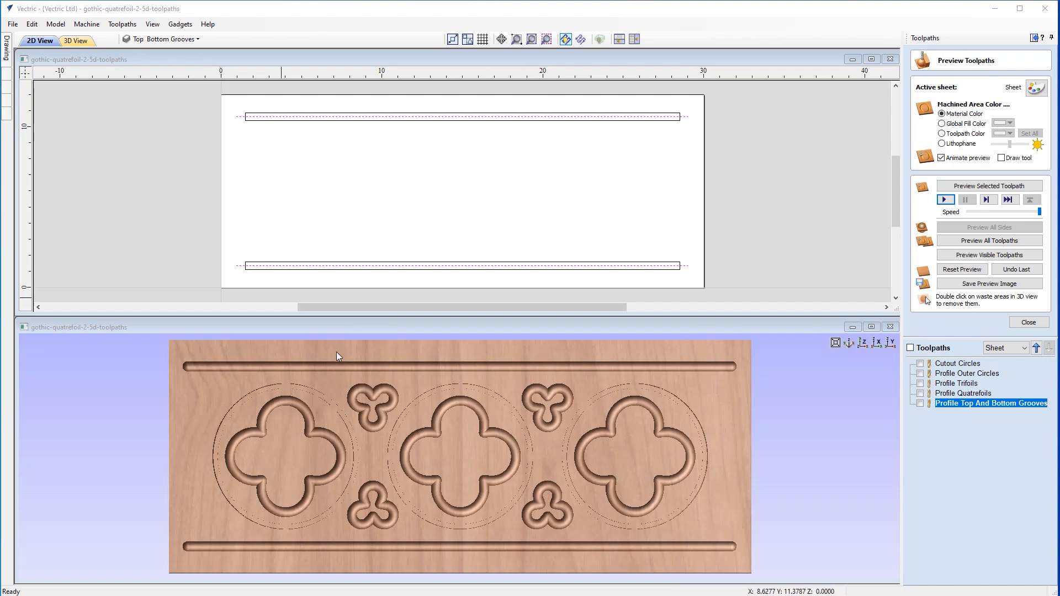
Hide the Top & Bottom Grooves layer, and make the Vcarve Shapes layer visible and active
{"action": "left_click", "coordinate": [186, 40]}
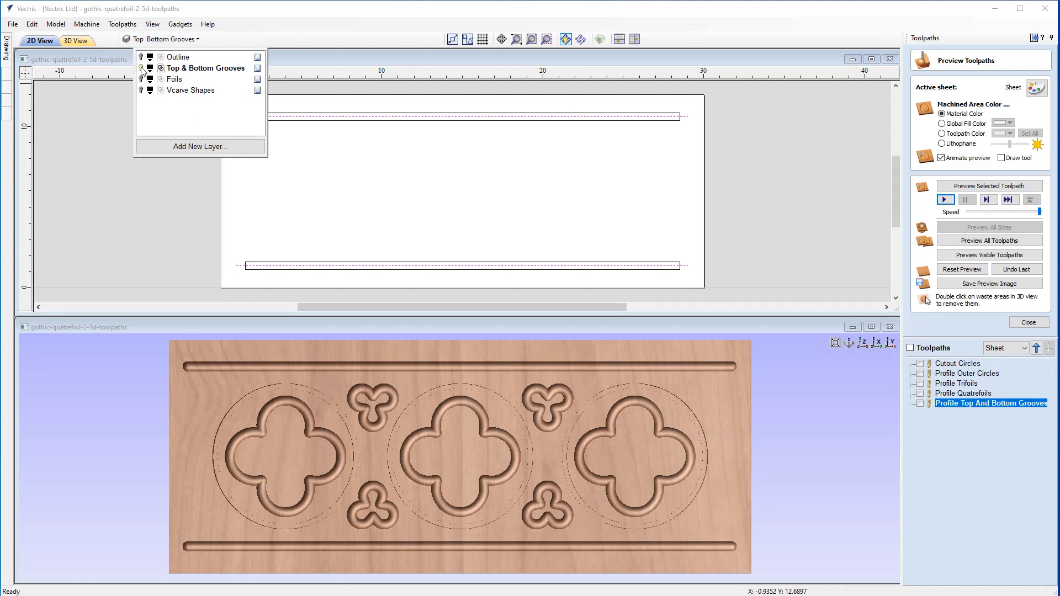
{"action": "left_click", "coordinate": [141, 68]}
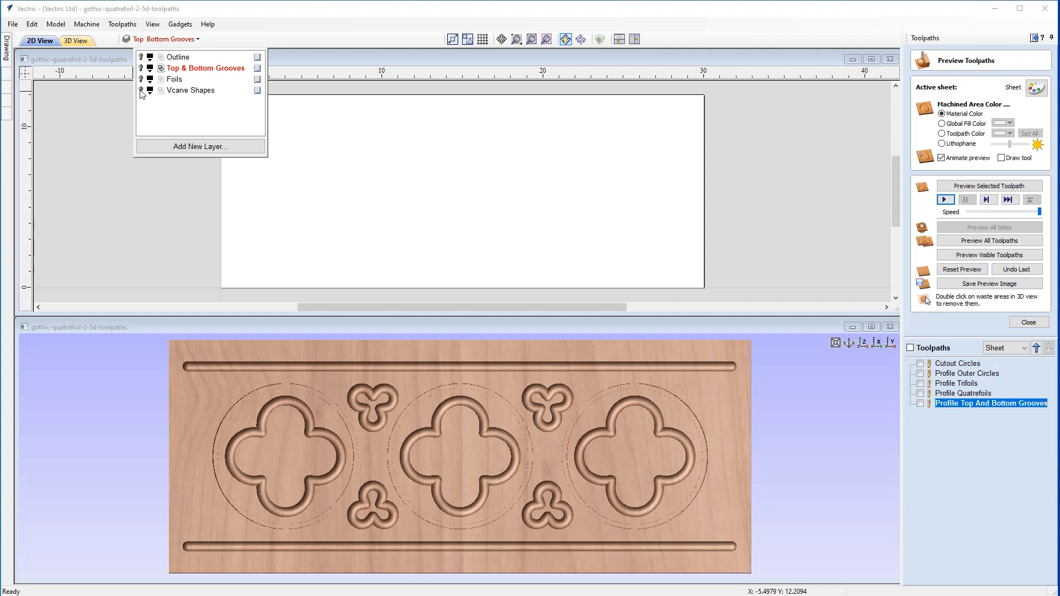
{"action": "left_click", "coordinate": [141, 91]}
{"action": "left_click", "coordinate": [182, 92]}
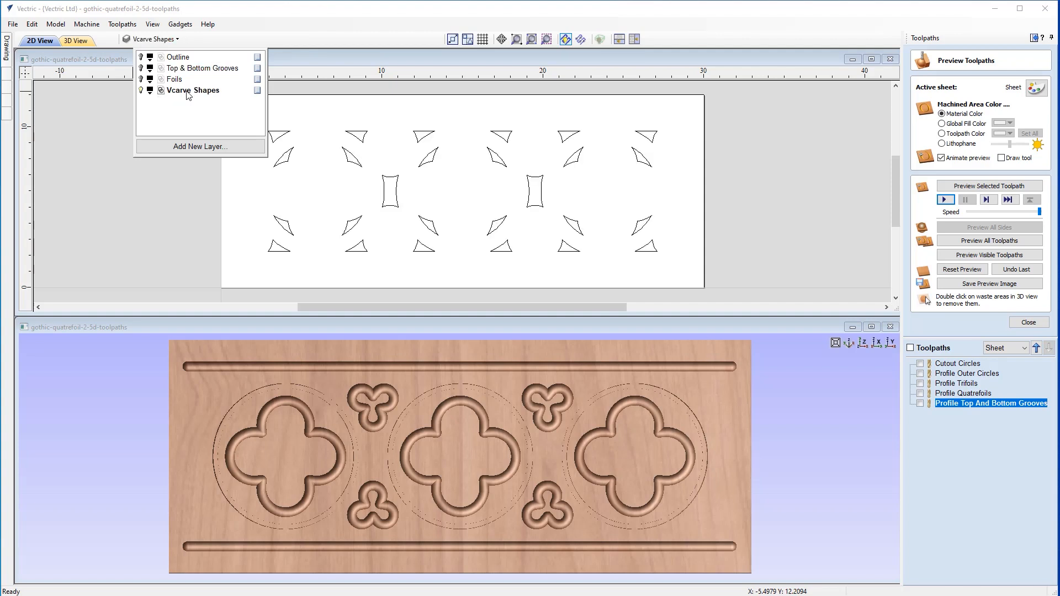
{"action": "left_click", "coordinate": [207, 207]}
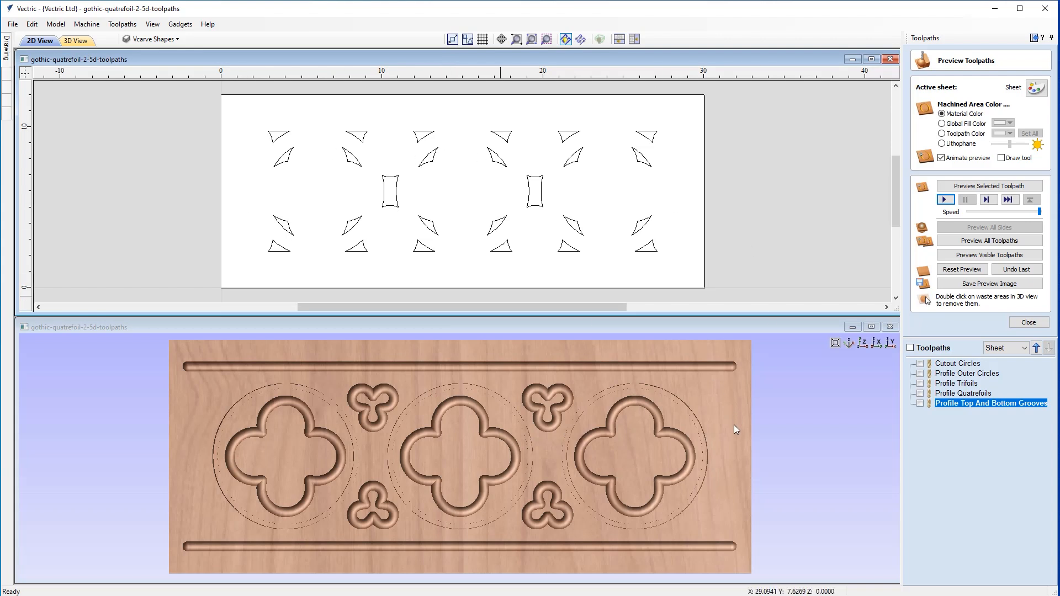
Select the upper and lower rows of corner triangles plus the two upright shapes between the circles, and close the toolpath preview
{"action": "left_click_drag", "start_coordinate": [274, 156], "coordinate": [362, 227]}
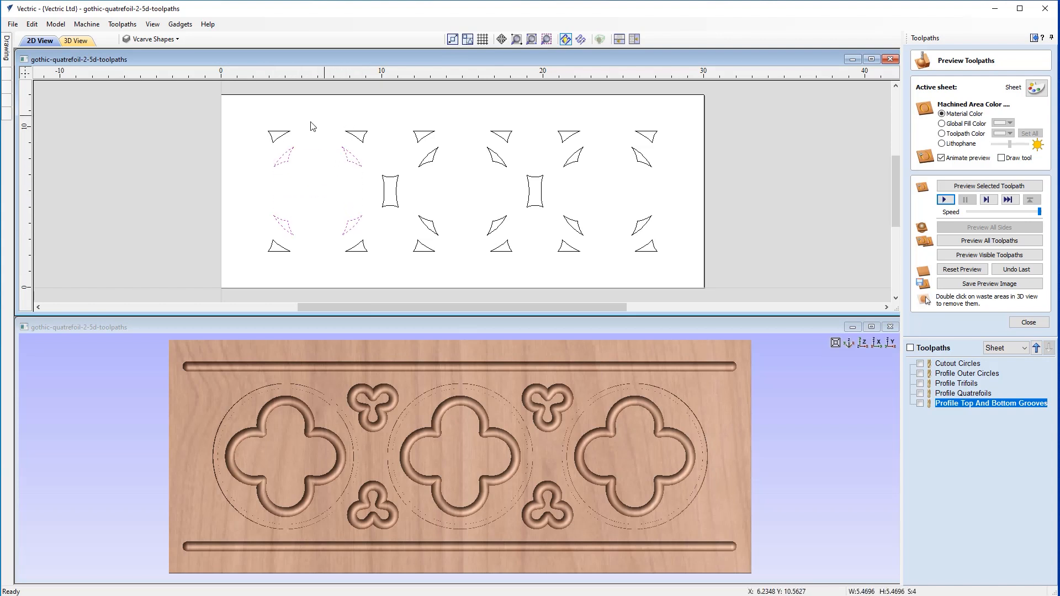
{"action": "mouse_move", "coordinate": [262, 121]}
{"action": "left_mouse_down"}
{"action": "mouse_move", "coordinate": [387, 145]}
{"action": "mouse_move", "coordinate": [246, 129]}
{"action": "left_mouse_up"}
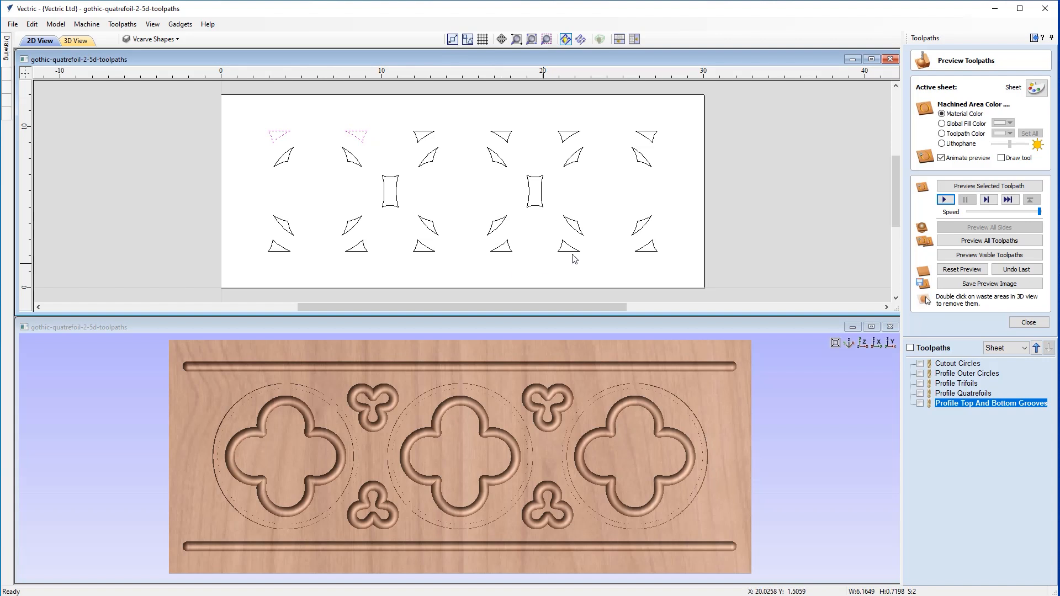
{"action": "left_click_drag", "start_coordinate": [682, 146], "coordinate": [259, 115]}
{"action": "left_click_drag", "start_coordinate": [681, 259], "coordinate": [231, 243], "text": "shift"}
{"action": "left_click", "coordinate": [542, 196], "text": "shift"}
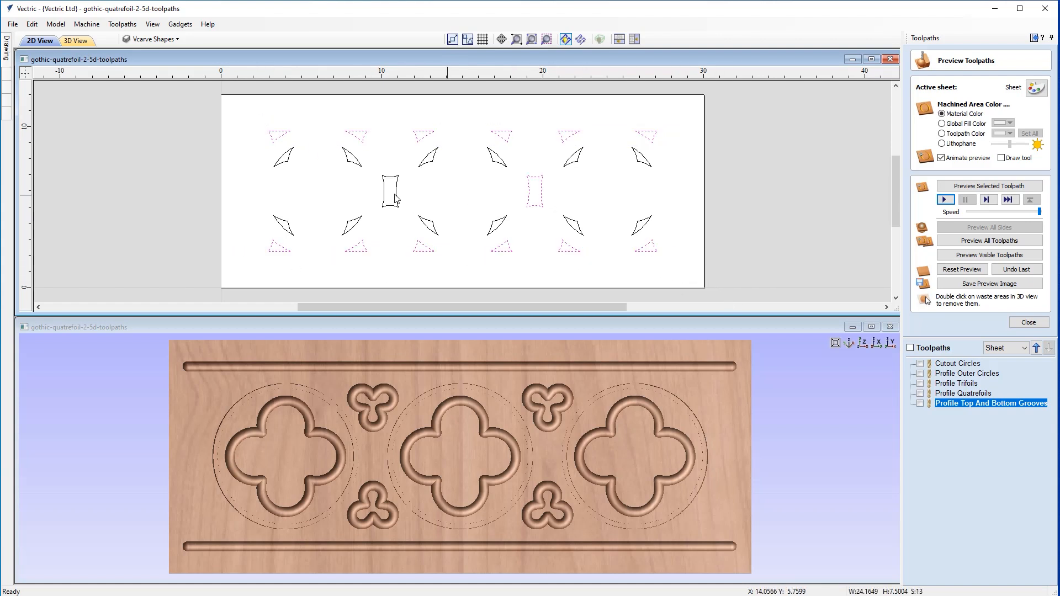
{"action": "left_click", "coordinate": [397, 195], "text": "shift"}
{"action": "left_click", "coordinate": [1028, 323]}
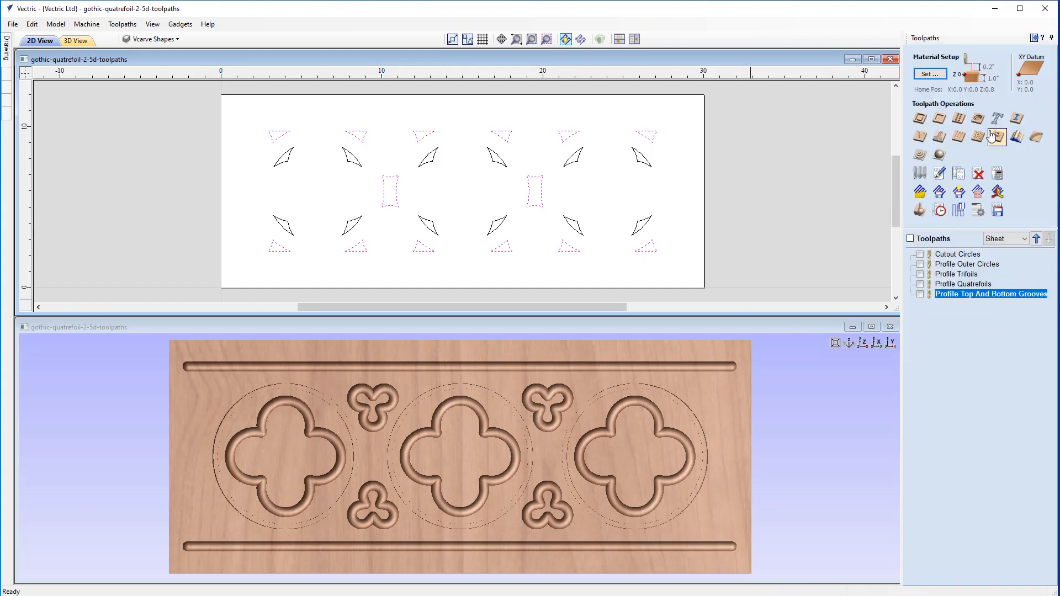
Set up a V-carve toolpath for the selected outer shapes with the 90° 1 1/4" V-Bit
{"action": "left_click", "coordinate": [920, 137]}
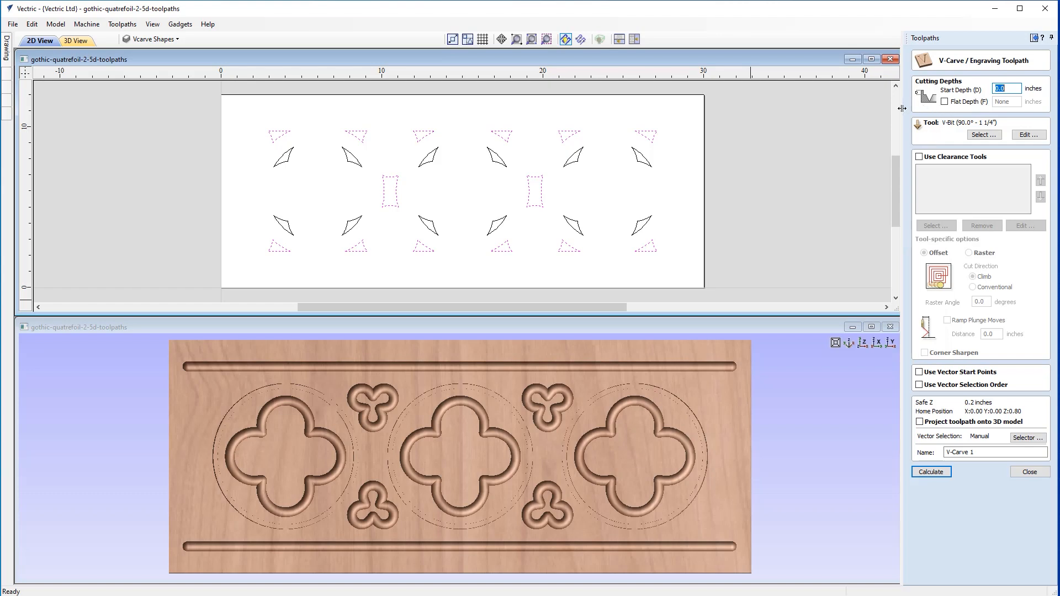
{"action": "left_click", "coordinate": [983, 134]}
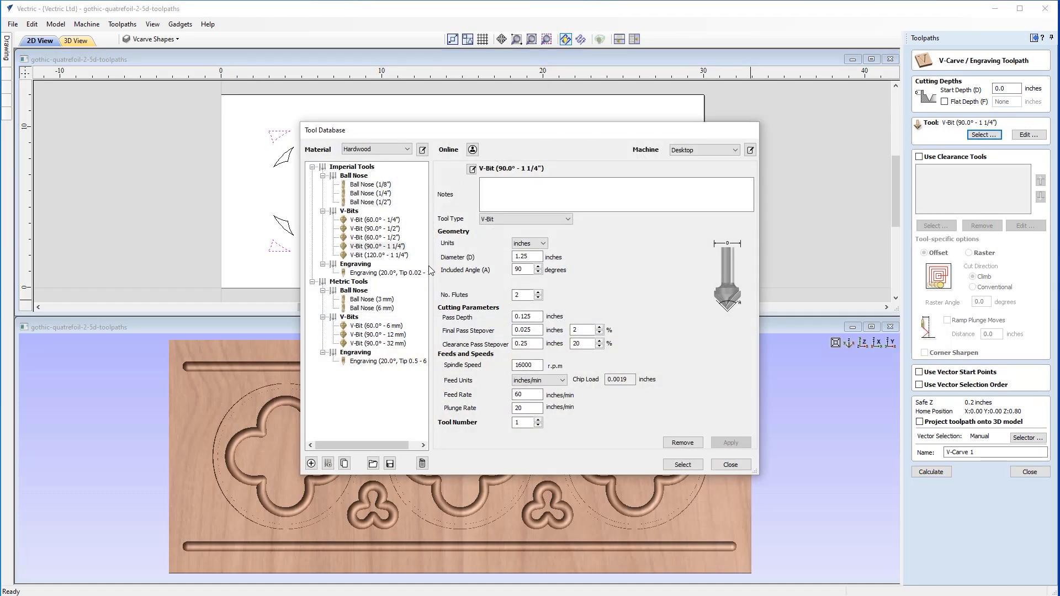
{"action": "left_click", "coordinate": [389, 247]}
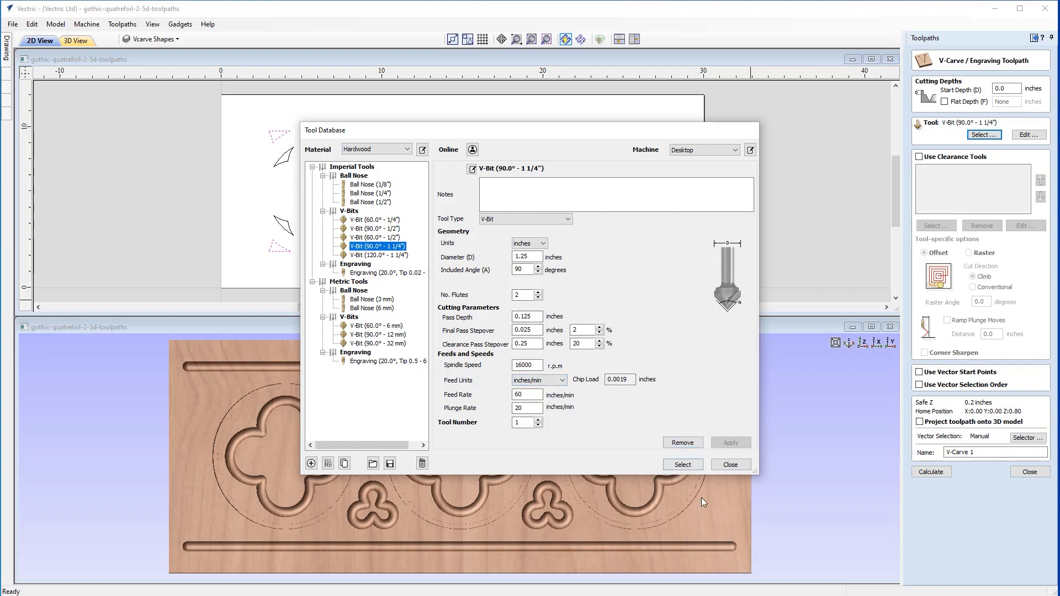
{"action": "left_click", "coordinate": [693, 468]}
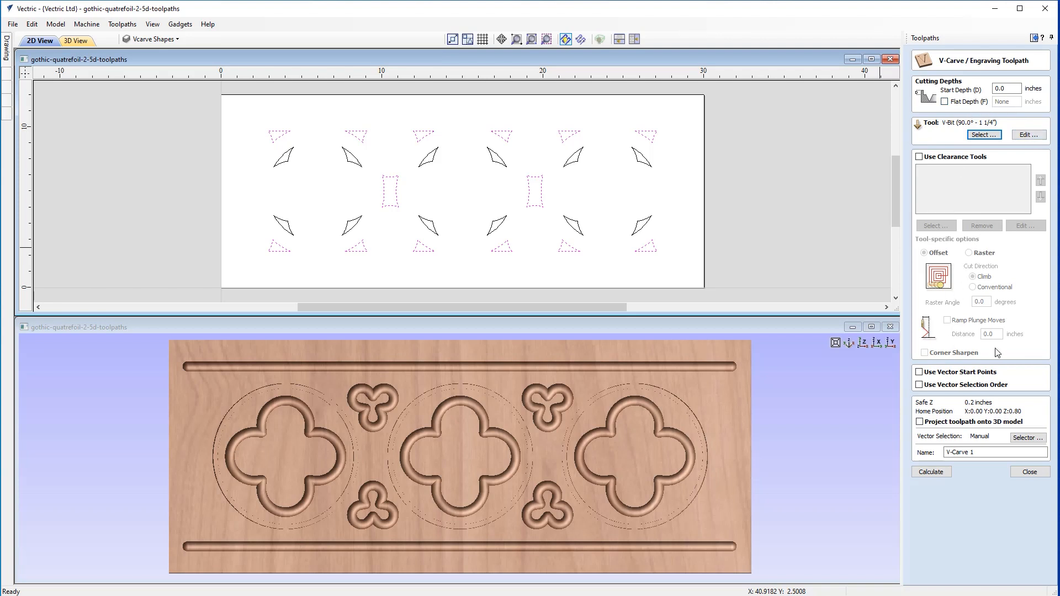
Name the V-carve toolpath V-Carve Outer, calculate it and preview its cut
{"action": "left_click", "coordinate": [989, 452]}
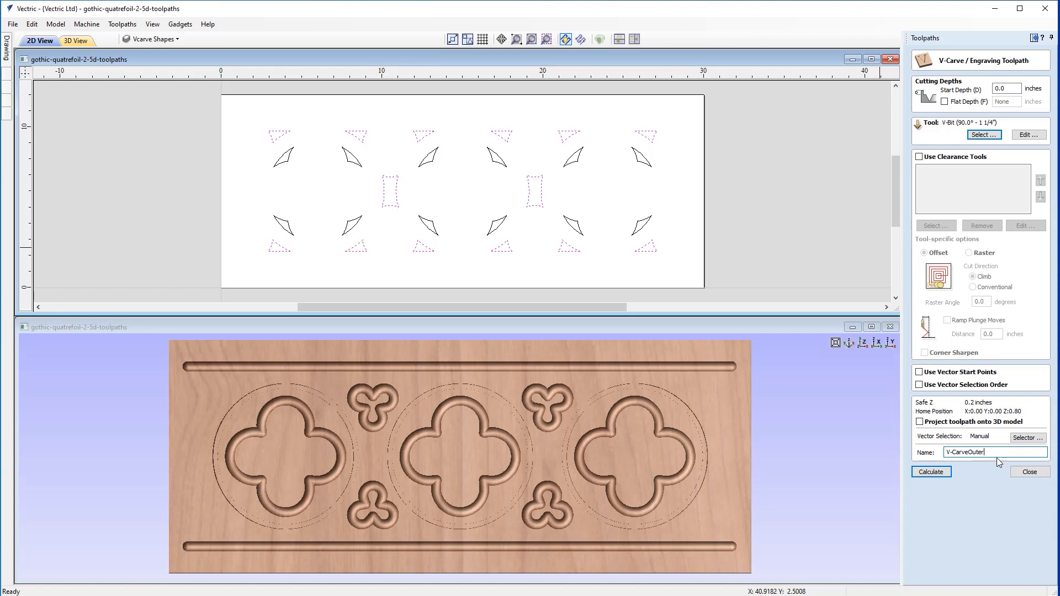
{"action": "left_click", "coordinate": [938, 474]}
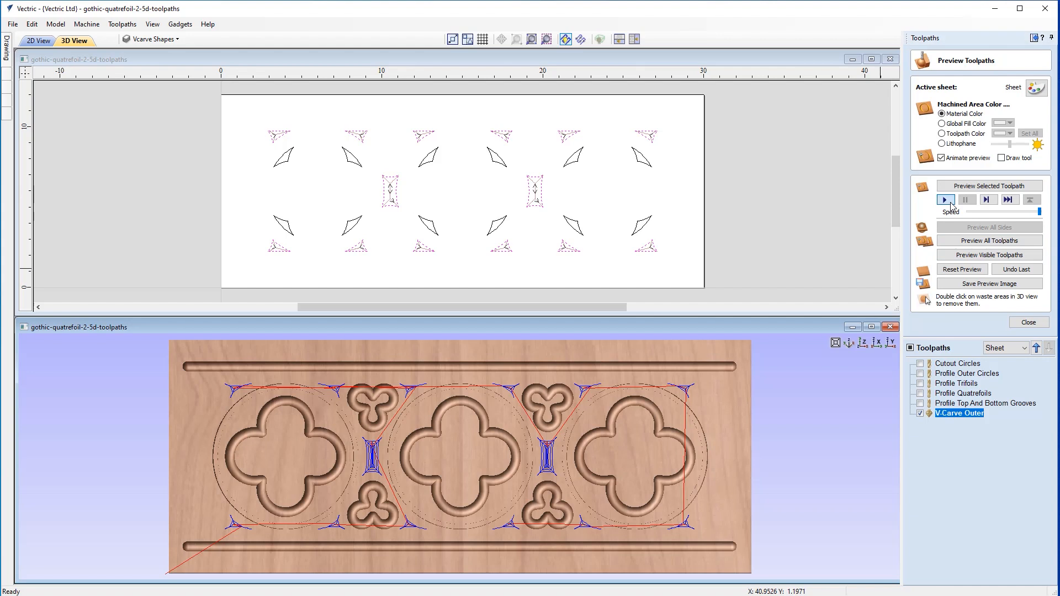
{"action": "left_click", "coordinate": [951, 203]}
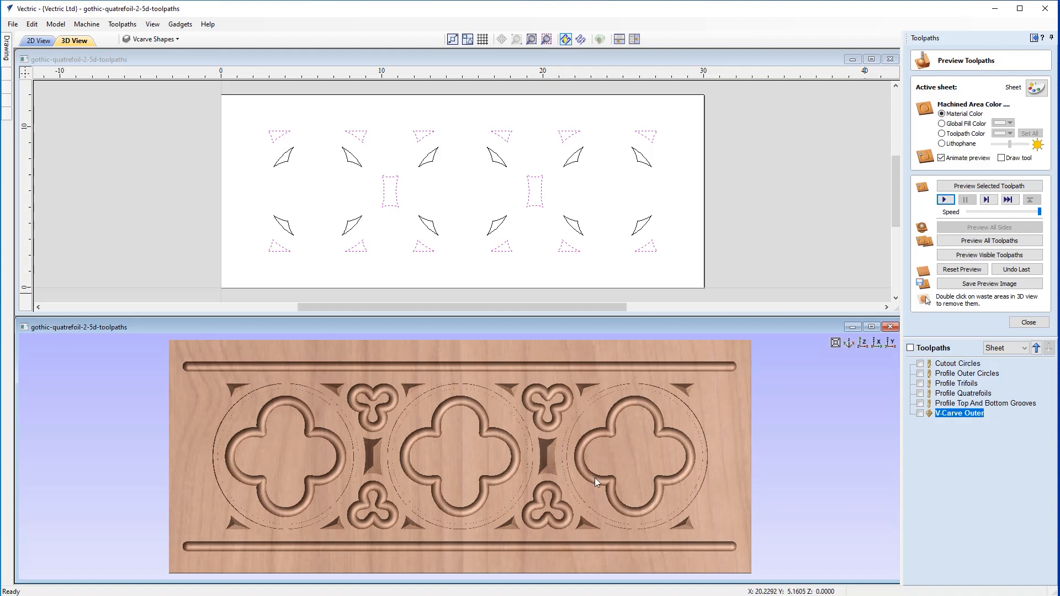
Select the twelve curved shapes around the quatrefoils, leaving out the outer triangles and upright shapes, and close the toolpath preview
{"action": "left_click", "coordinate": [365, 236]}
{"action": "left_click_drag", "start_coordinate": [365, 237], "coordinate": [276, 156]}
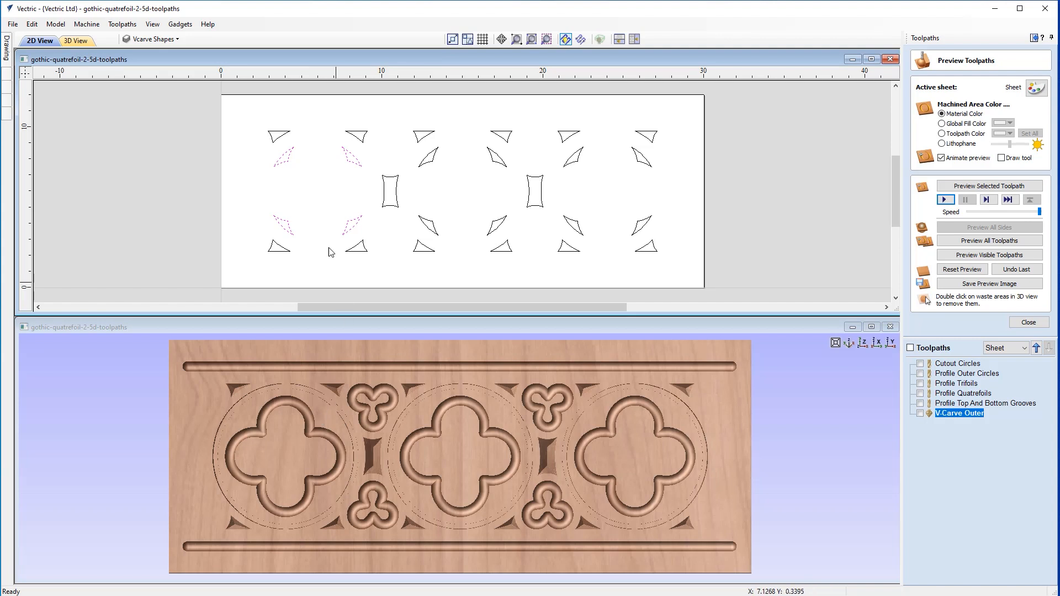
{"action": "left_click_drag", "start_coordinate": [512, 156], "coordinate": [414, 235]}
{"action": "left_click_drag", "start_coordinate": [655, 157], "coordinate": [566, 236], "text": "shift"}
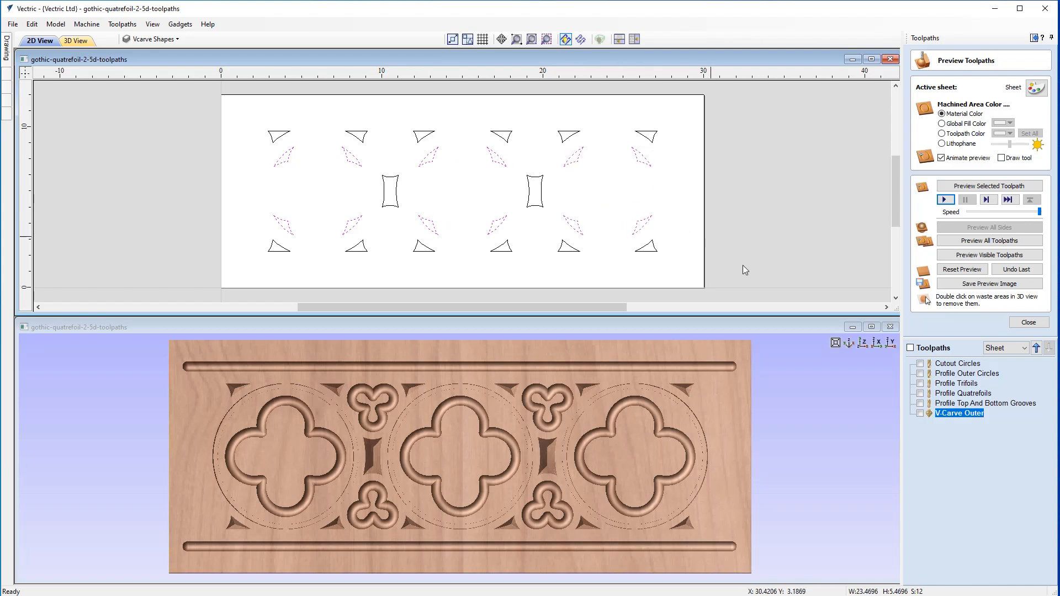
{"action": "left_click", "coordinate": [1028, 323]}
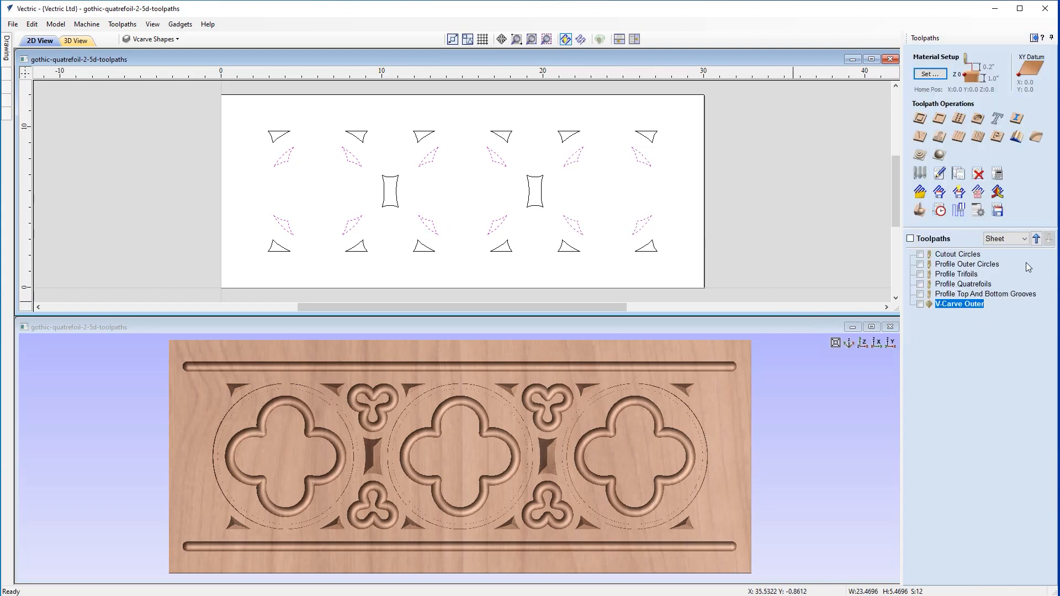
Create a V-carve toolpath named V-Carve Inner with a 0.125 inch start depth, and preview its cut
{"action": "left_click", "coordinate": [921, 137]}
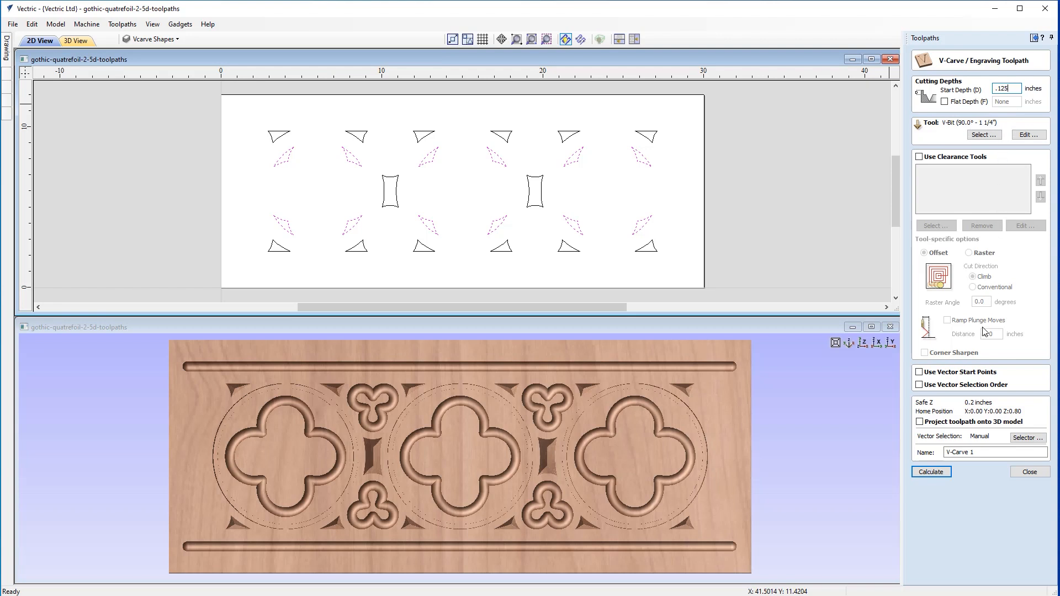
{"action": "left_click", "coordinate": [981, 452]}
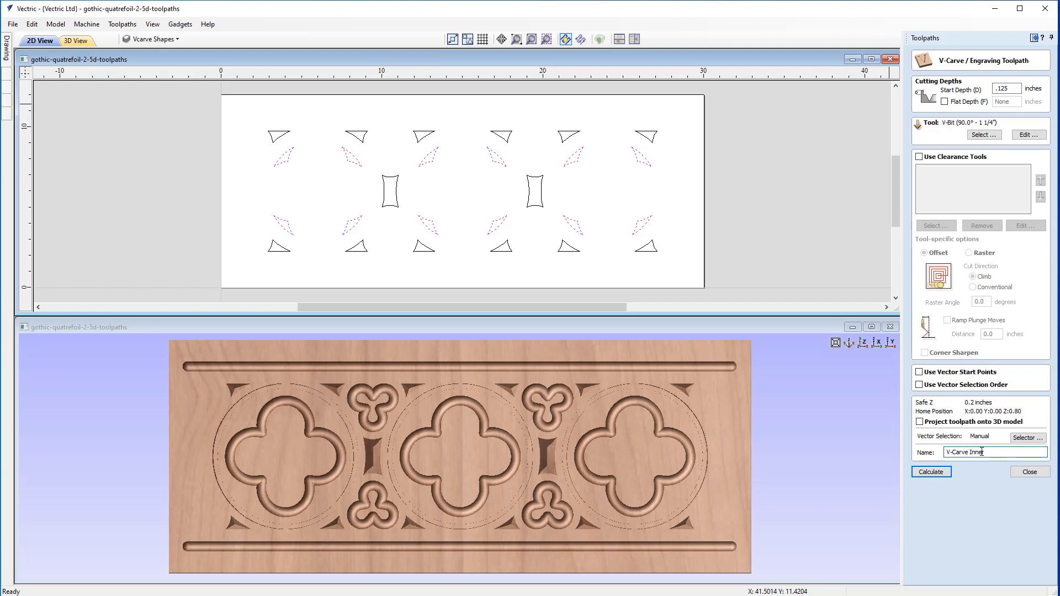
{"action": "left_click", "coordinate": [930, 472]}
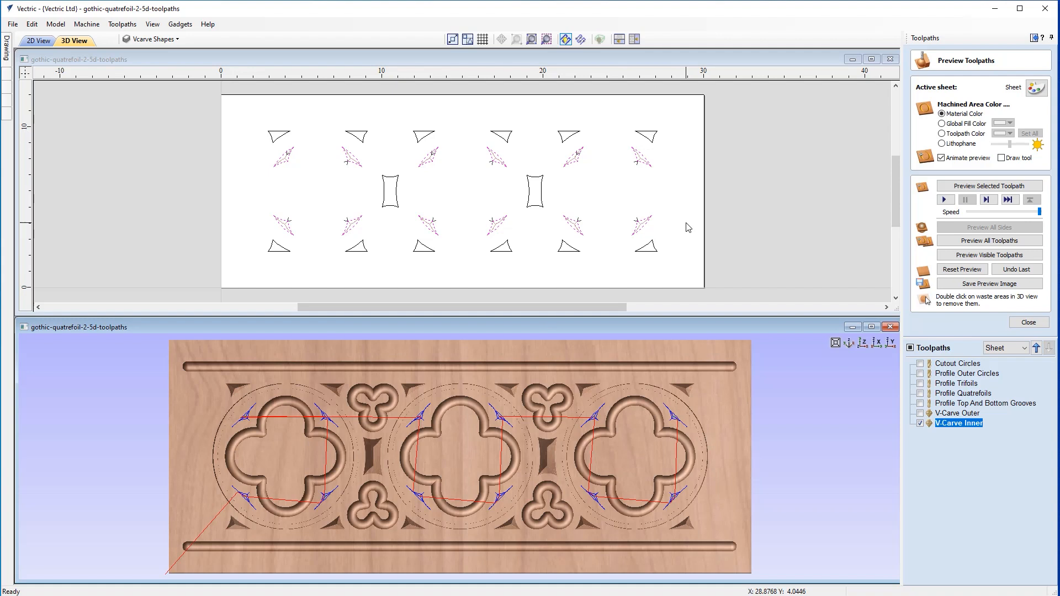
{"action": "left_click", "coordinate": [943, 200]}
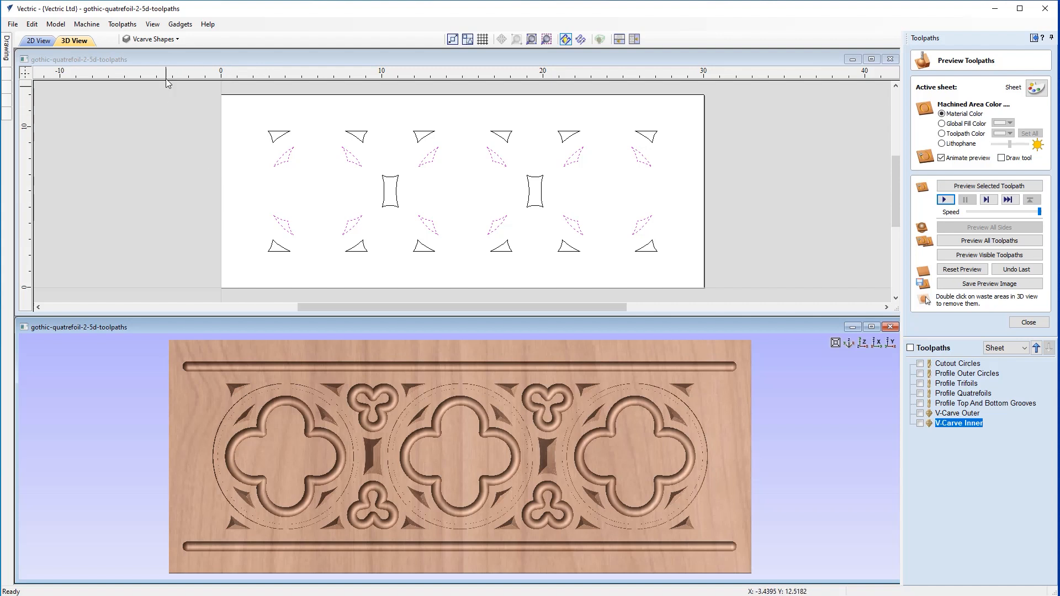
Hide the Vcarve Shapes layer, show the Foils and Outline layers, and make Outline the active layer
{"action": "left_click", "coordinate": [166, 42]}
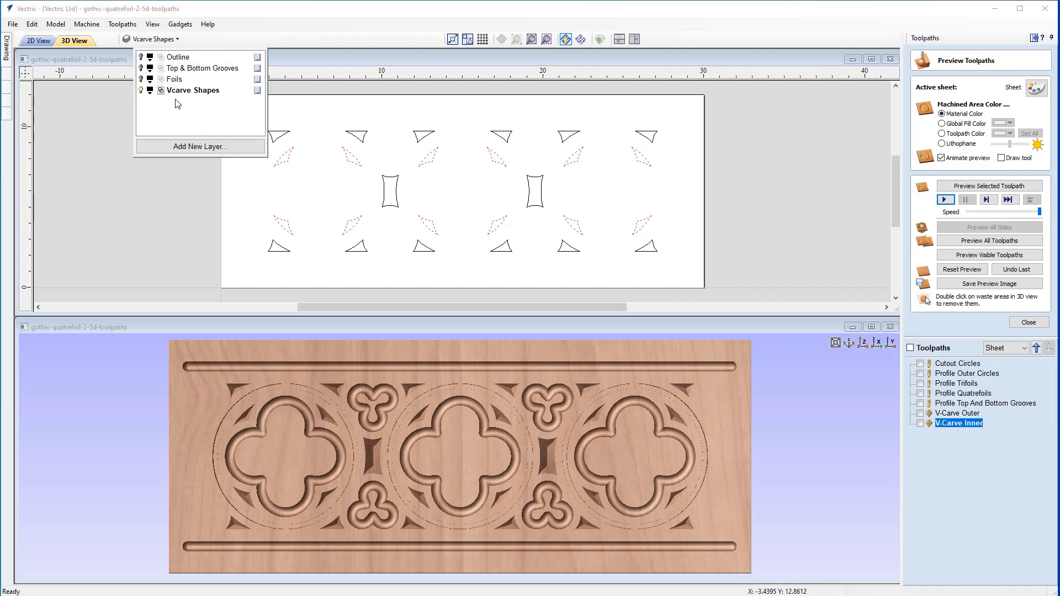
{"action": "left_click", "coordinate": [142, 90]}
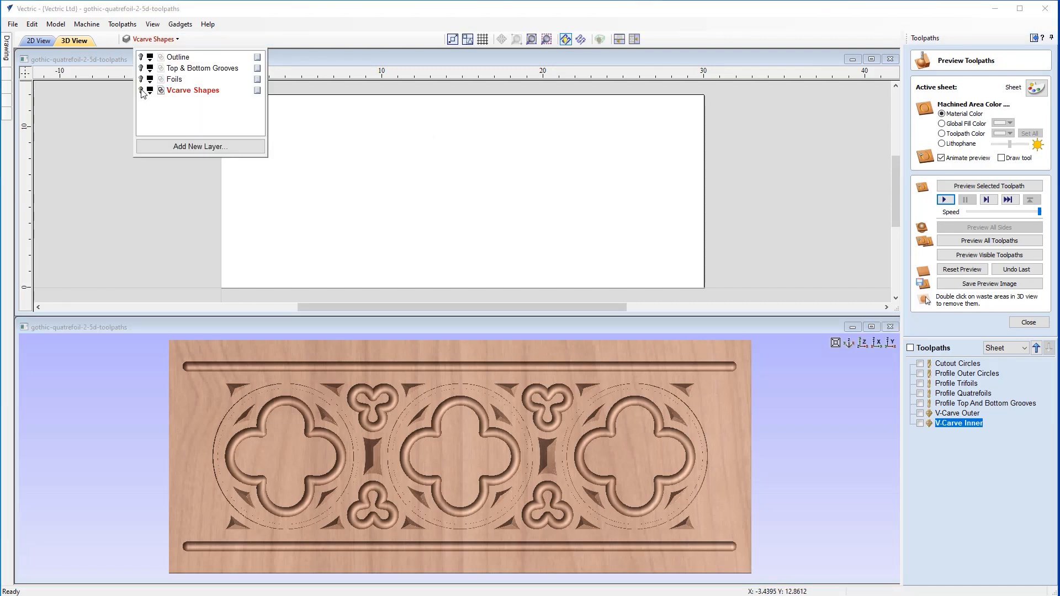
{"action": "left_click", "coordinate": [141, 79]}
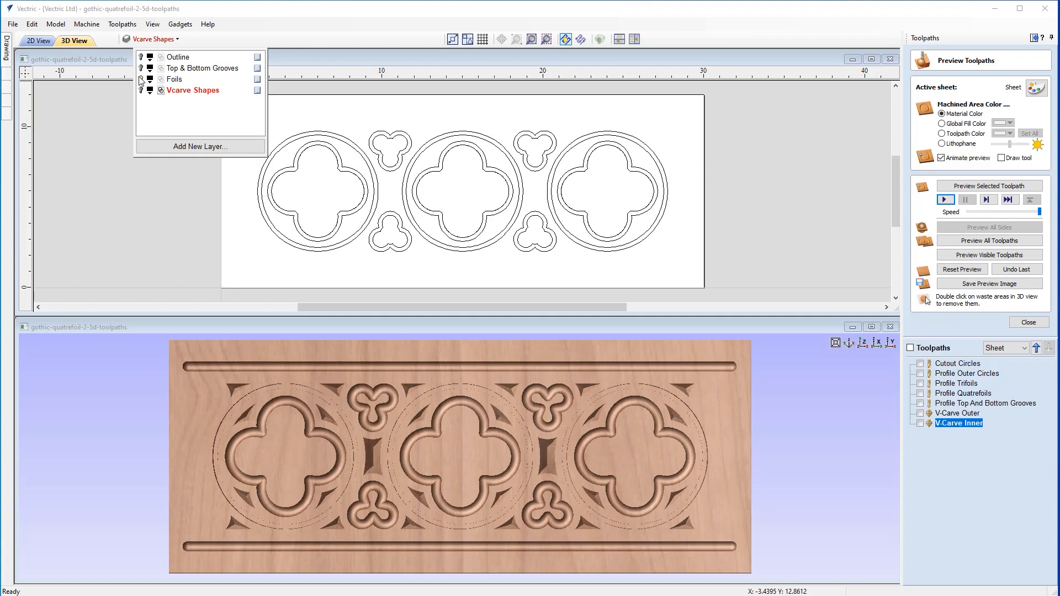
{"action": "left_click", "coordinate": [142, 57]}
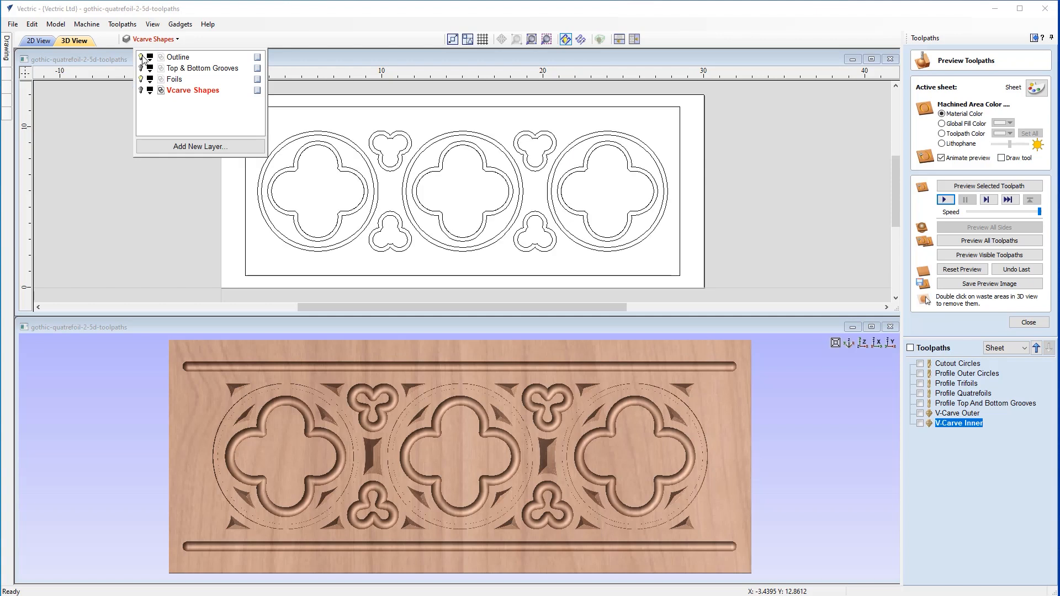
{"action": "left_click", "coordinate": [174, 58]}
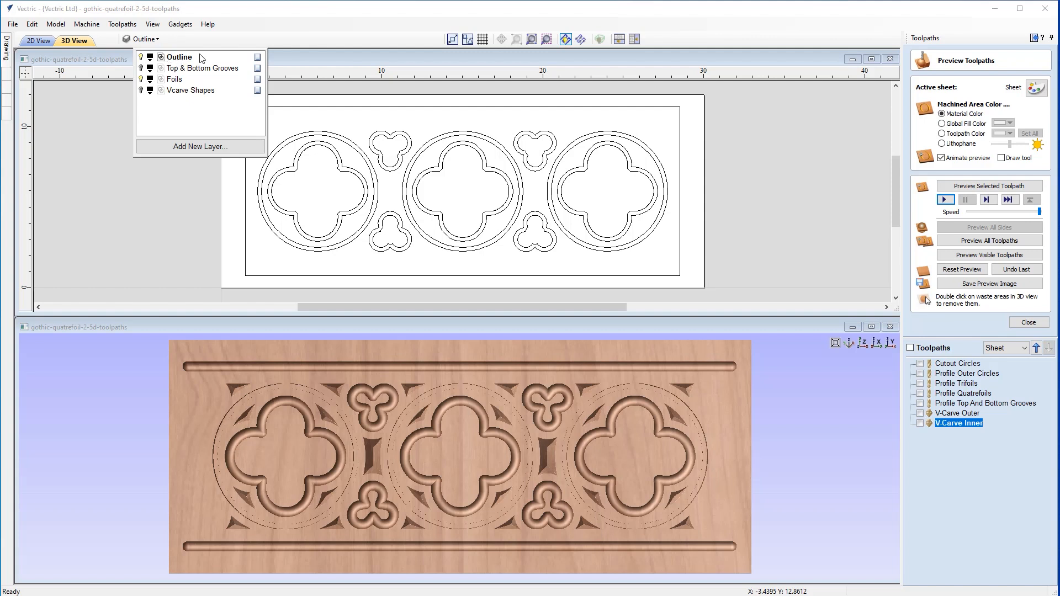
{"action": "left_click", "coordinate": [789, 190]}
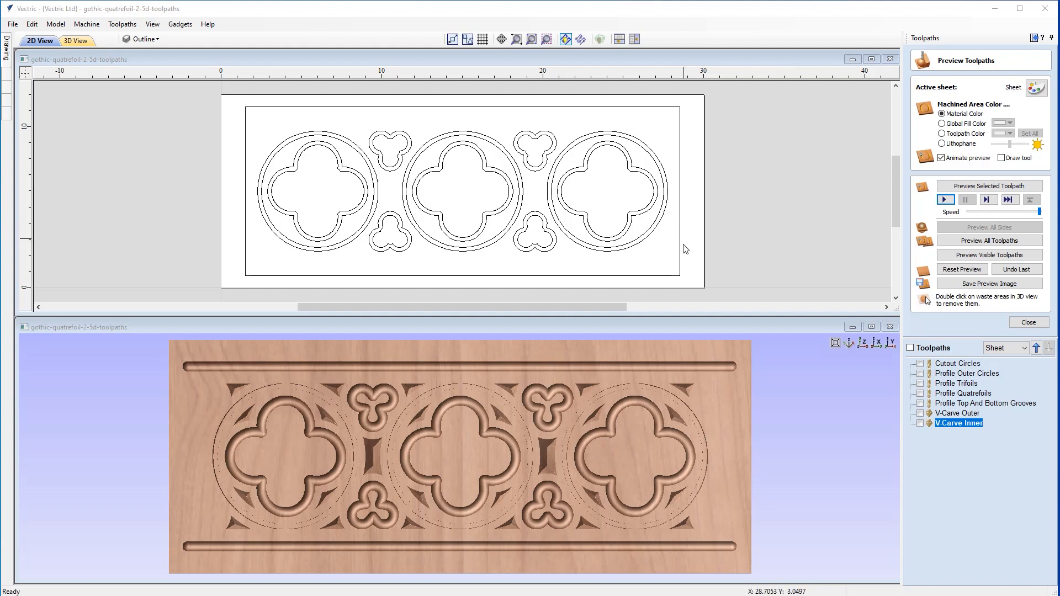
Select the outer rectangle plus the inner contours of the three quatrefoils and four trefoils, and close the toolpath preview
{"action": "left_click", "coordinate": [684, 272]}
{"action": "left_click", "coordinate": [679, 268]}
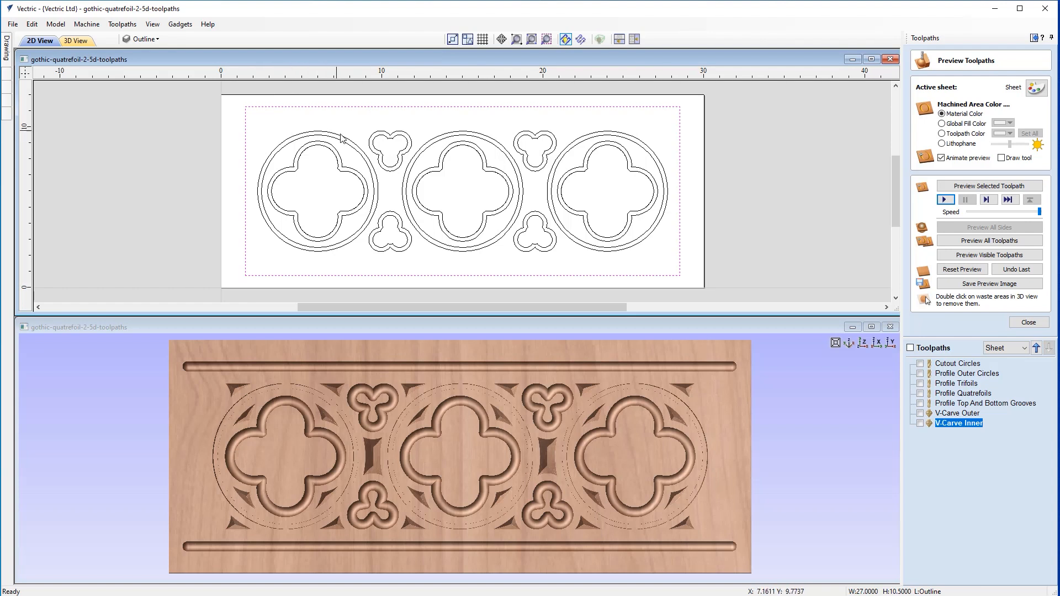
{"action": "left_click", "coordinate": [302, 155], "text": "shift"}
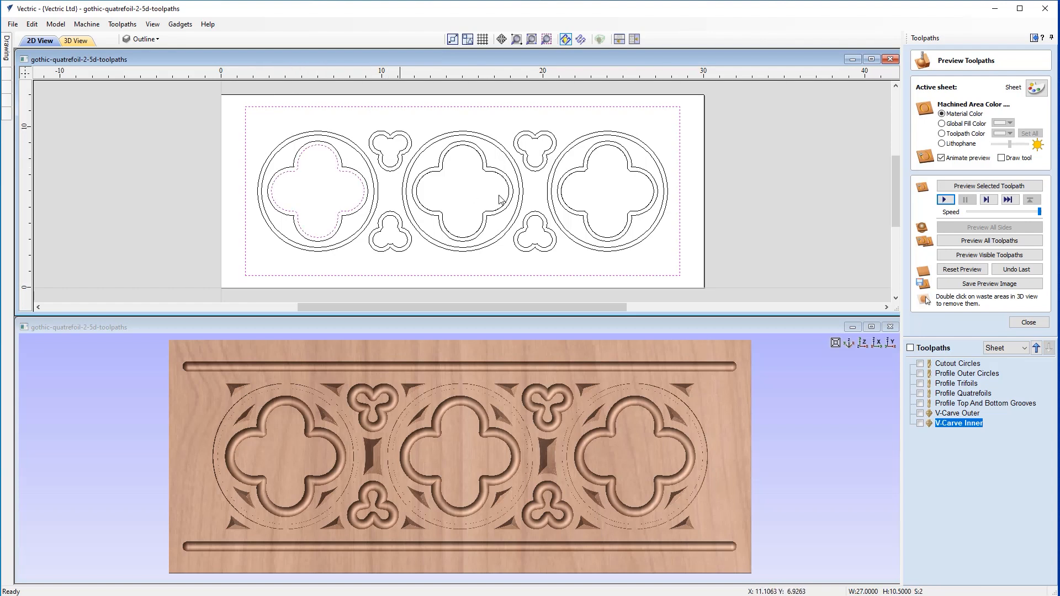
{"action": "left_click", "coordinate": [445, 156], "text": "shift"}
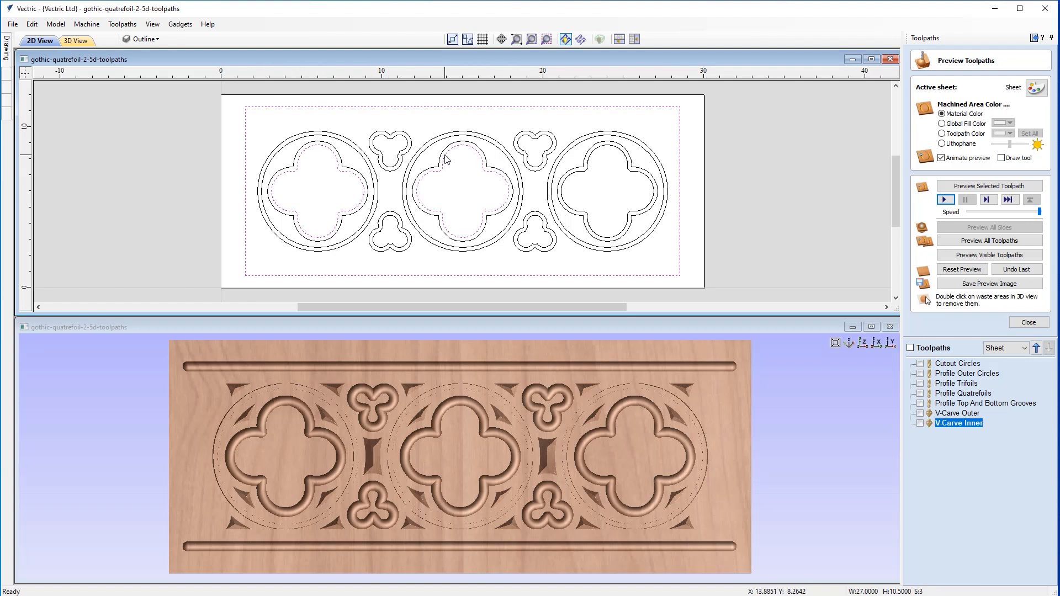
{"action": "left_click", "coordinate": [590, 159], "text": "shift"}
{"action": "left_click", "coordinate": [408, 144], "text": "shift"}
{"action": "left_click", "coordinate": [533, 141], "text": "shift"}
{"action": "left_click", "coordinate": [532, 220], "text": "shift"}
{"action": "left_click", "coordinate": [391, 221], "text": "shift"}
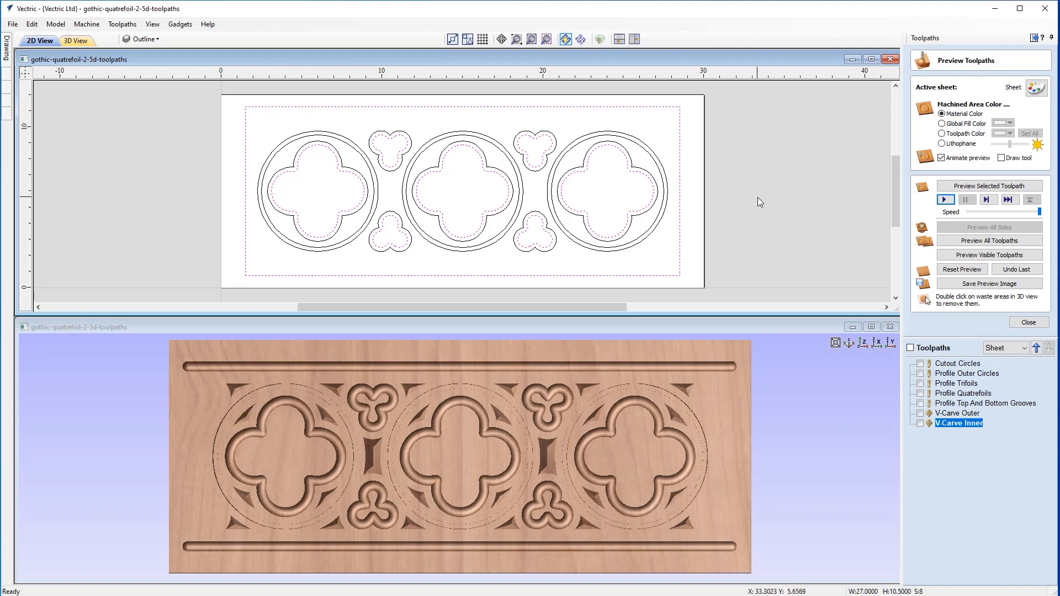
{"action": "left_click", "coordinate": [1019, 325]}
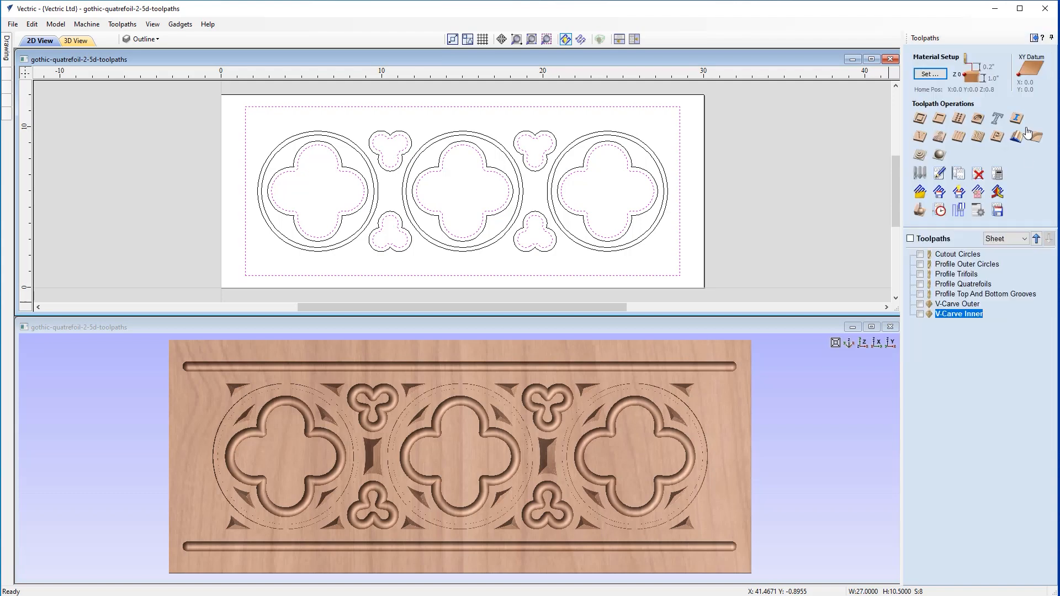
Set up a 2D profile toolpath with a 1 inch cut depth and the 1/4" End Mill, machining outside the vectors
{"action": "left_click", "coordinate": [919, 119]}
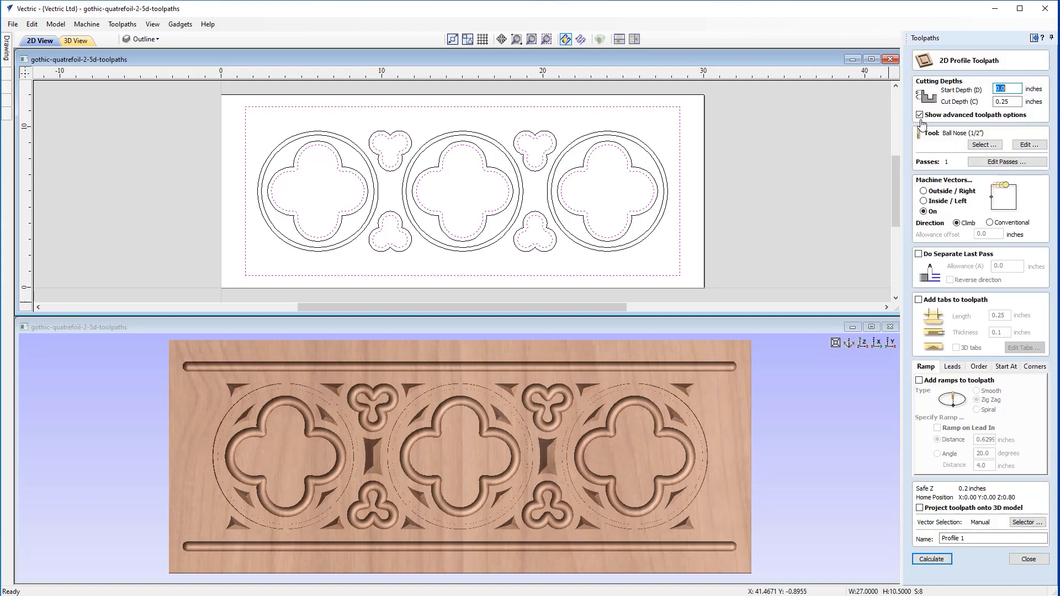
{"action": "left_click", "coordinate": [1012, 101]}
{"action": "type", "text": "2"}
{"action": "left_click", "coordinate": [982, 144]}
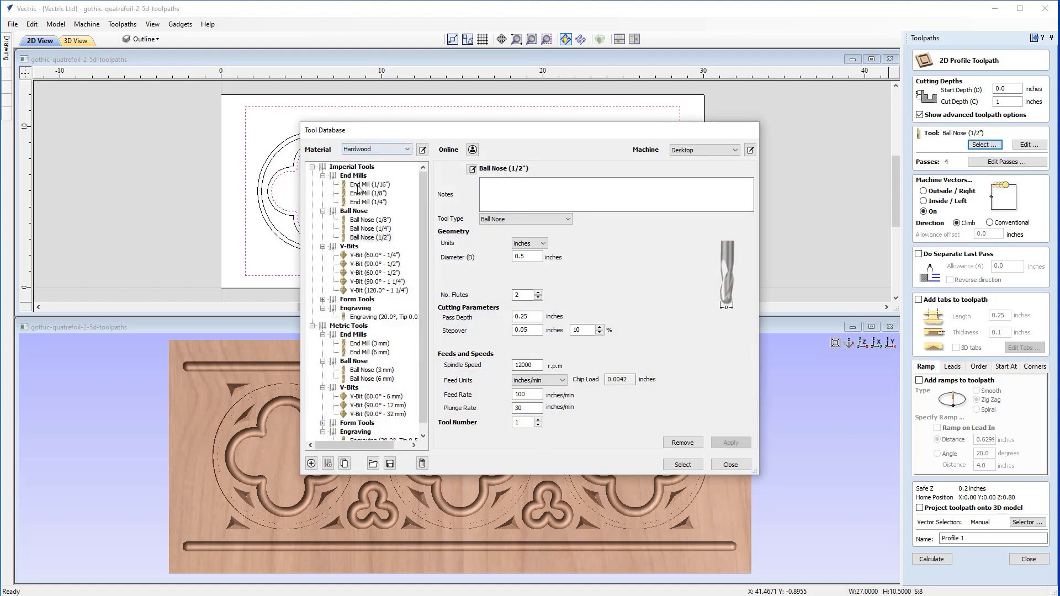
{"action": "left_click", "coordinate": [368, 202]}
{"action": "left_click", "coordinate": [682, 464]}
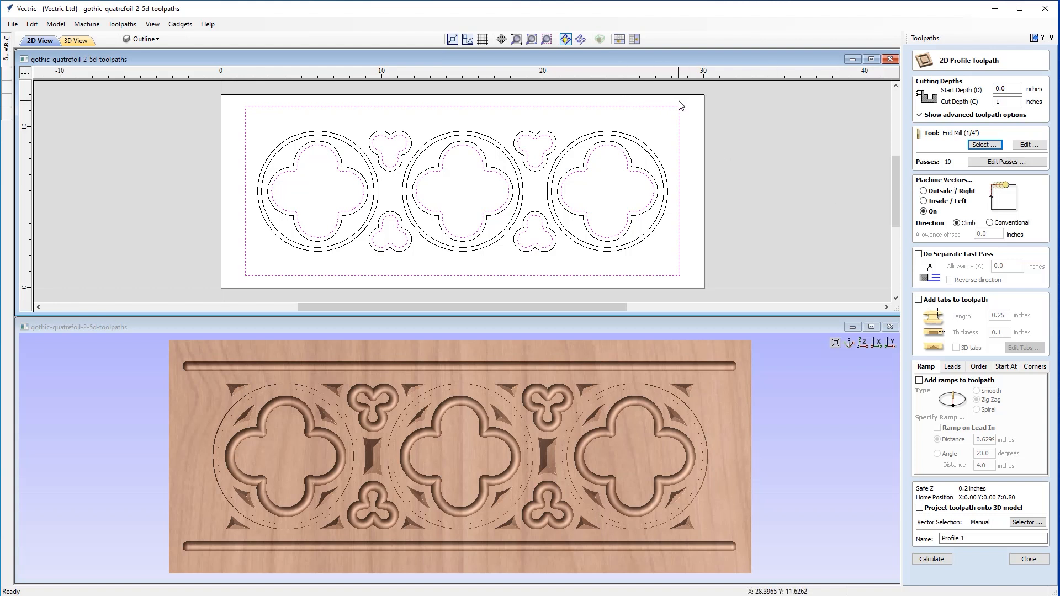
{"action": "left_click", "coordinate": [936, 193]}
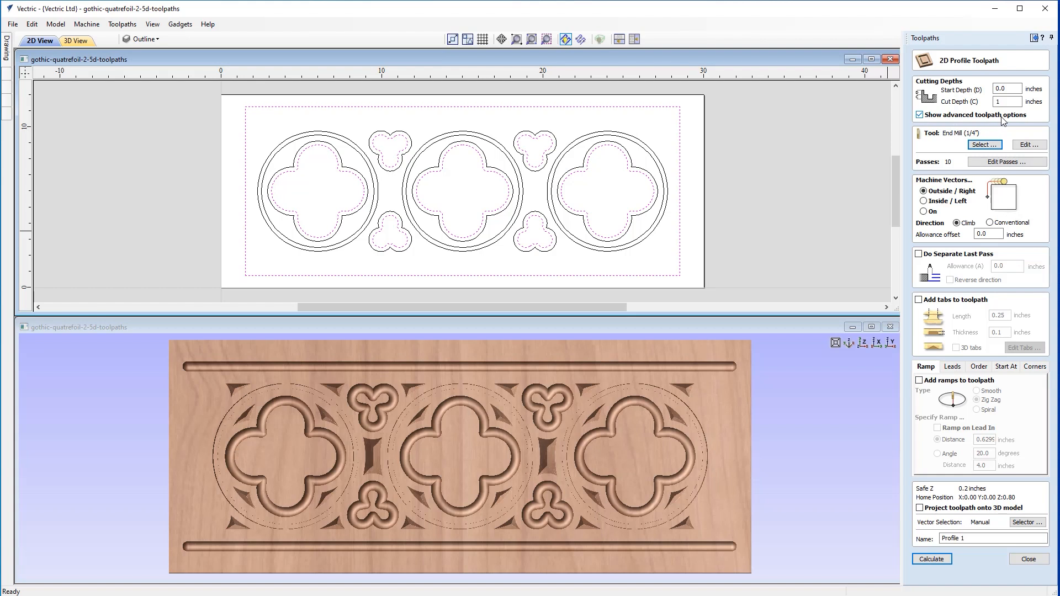
Add circular leads with lead-out to the profile toolpath, and calculate it as Profile Cutout
{"action": "left_click", "coordinate": [953, 367]}
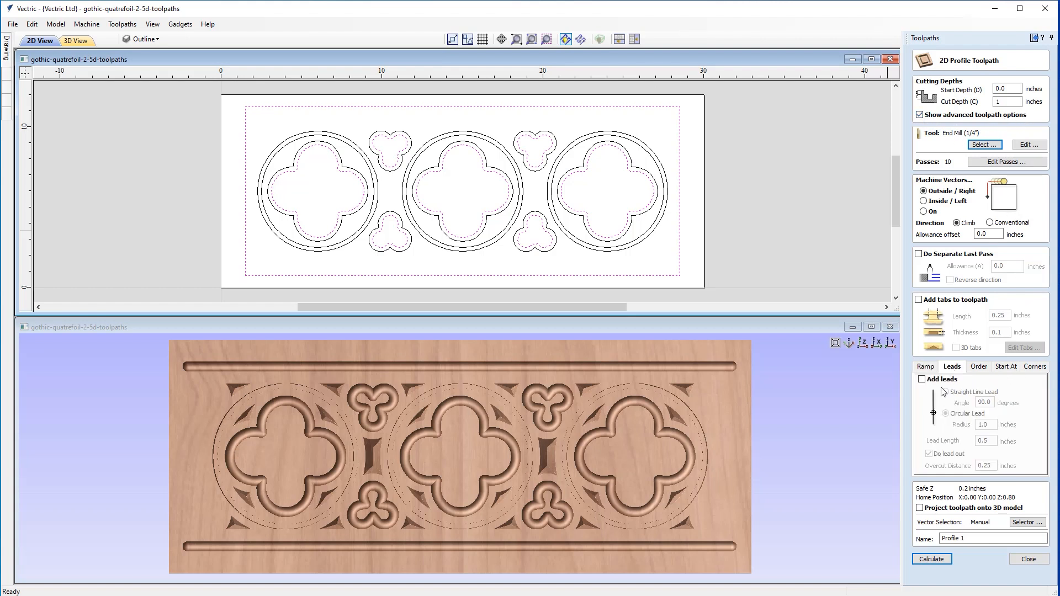
{"action": "left_click", "coordinate": [921, 379]}
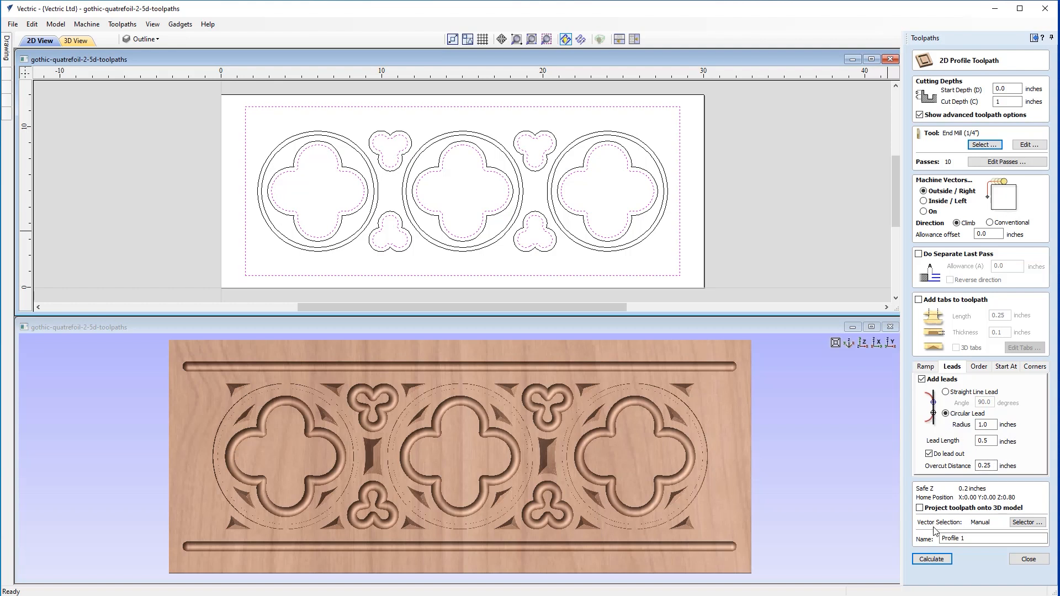
{"action": "left_click", "coordinate": [963, 537]}
{"action": "type", "text": "Cutout"}
{"action": "left_click", "coordinate": [932, 559]}
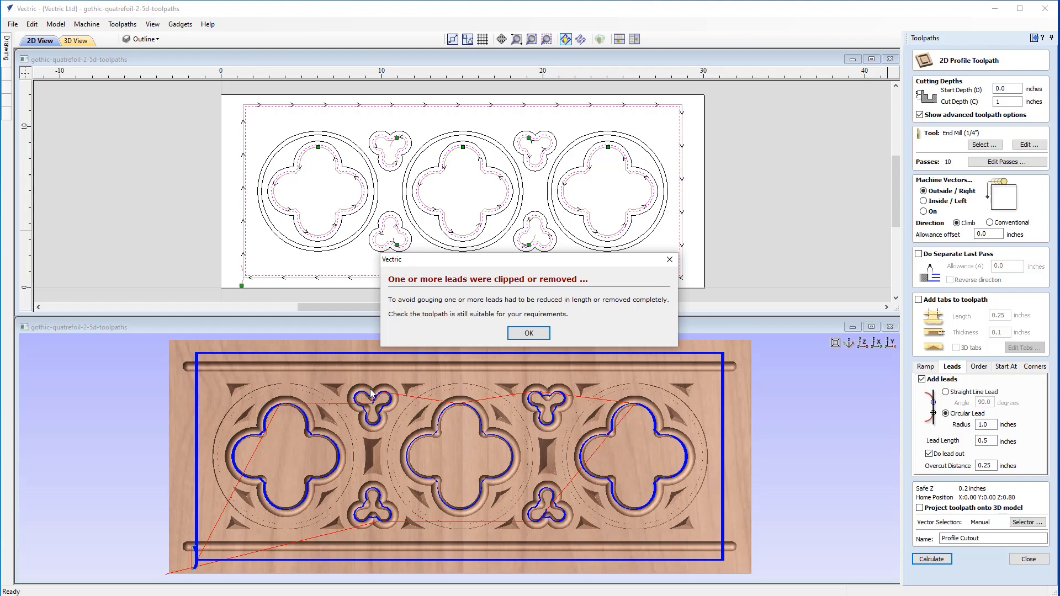
{"action": "left_click", "coordinate": [534, 335]}
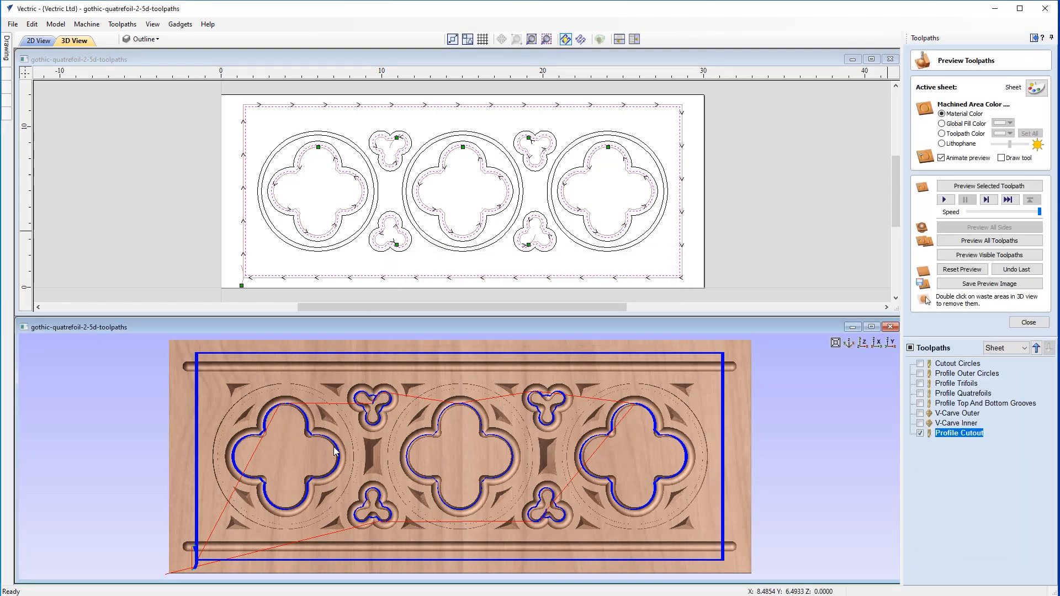
Examine the lead-in and lead-out of the Profile Cutout toolpath at the panel's lower-left corner in 3D
{"action": "scroll", "coordinate": [333, 451], "scroll_direction": "up", "scroll_amount": 4}
{"action": "middle_click_drag", "start_coordinate": [440, 434], "coordinate": [742, 351]}
{"action": "middle_click_drag", "start_coordinate": [424, 478], "coordinate": [469, 383]}
{"action": "scroll", "coordinate": [392, 459], "scroll_direction": "up", "scroll_amount": 1}
{"action": "middle_click_drag", "start_coordinate": [392, 459], "coordinate": [447, 454]}
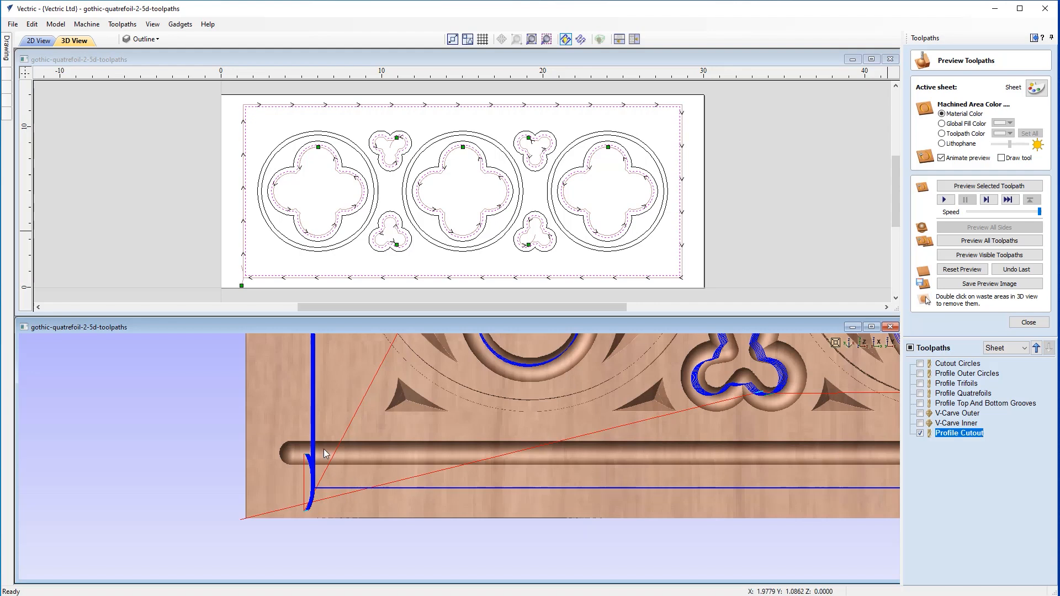
{"action": "scroll", "coordinate": [486, 447], "scroll_direction": "down", "scroll_amount": 2}
{"action": "middle_click_drag", "start_coordinate": [567, 438], "coordinate": [446, 482]}
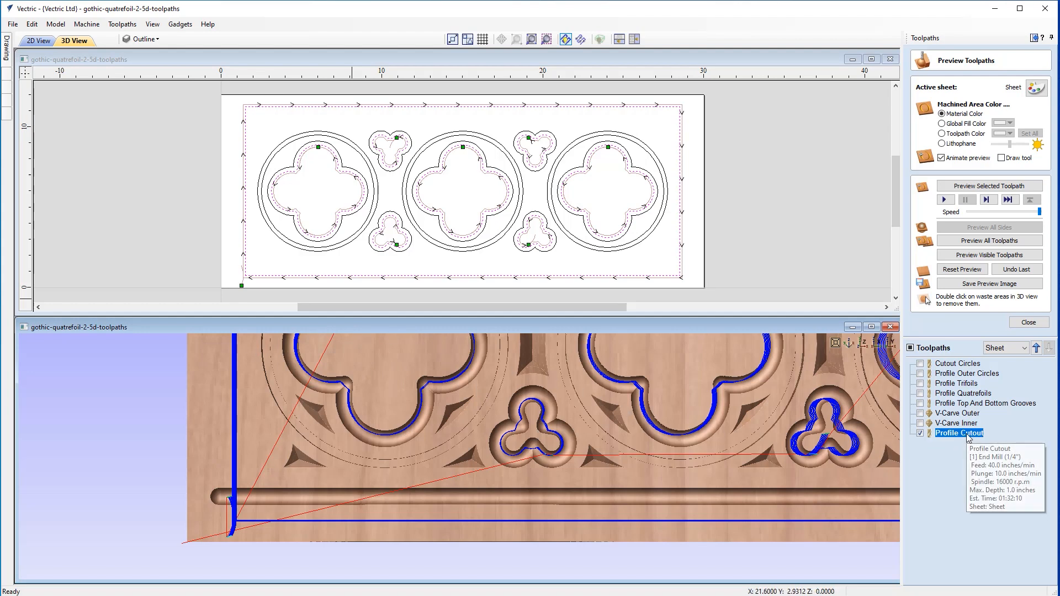
Edit the Profile Cutout toolpath so start points sit closest to the top-middle point of the vector bounding box, and recalculate it
{"action": "double_click", "coordinate": [967, 436]}
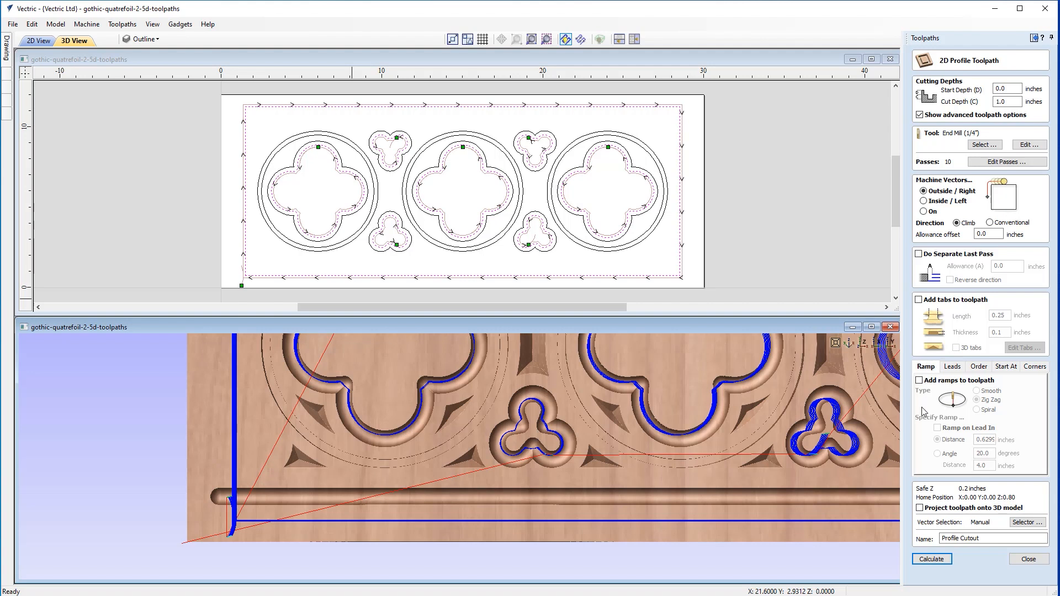
{"action": "left_click", "coordinate": [1005, 367]}
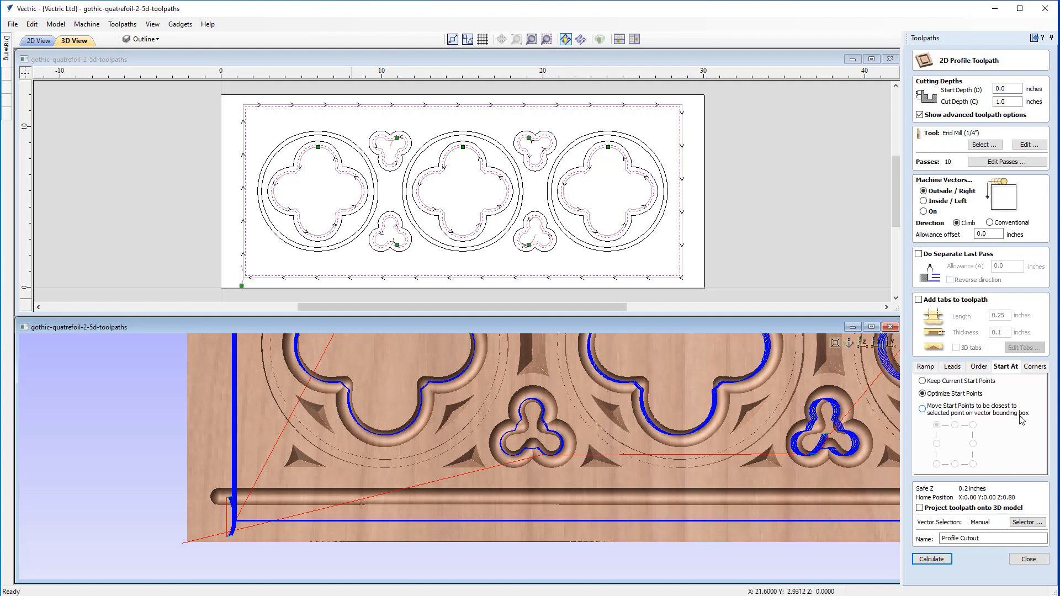
{"action": "left_click", "coordinate": [923, 409]}
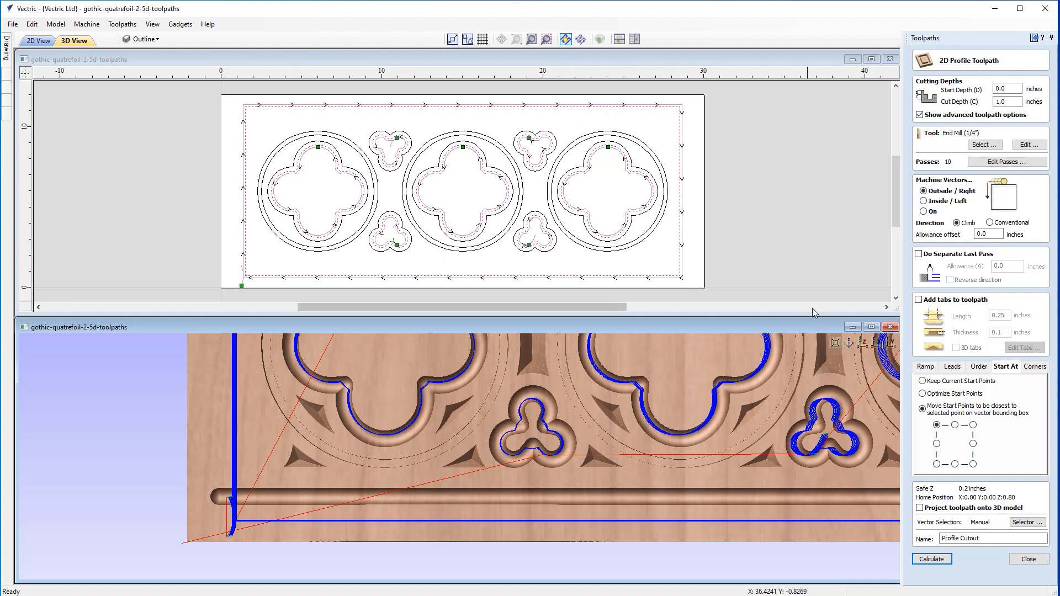
{"action": "left_click", "coordinate": [954, 425]}
{"action": "left_click", "coordinate": [939, 560]}
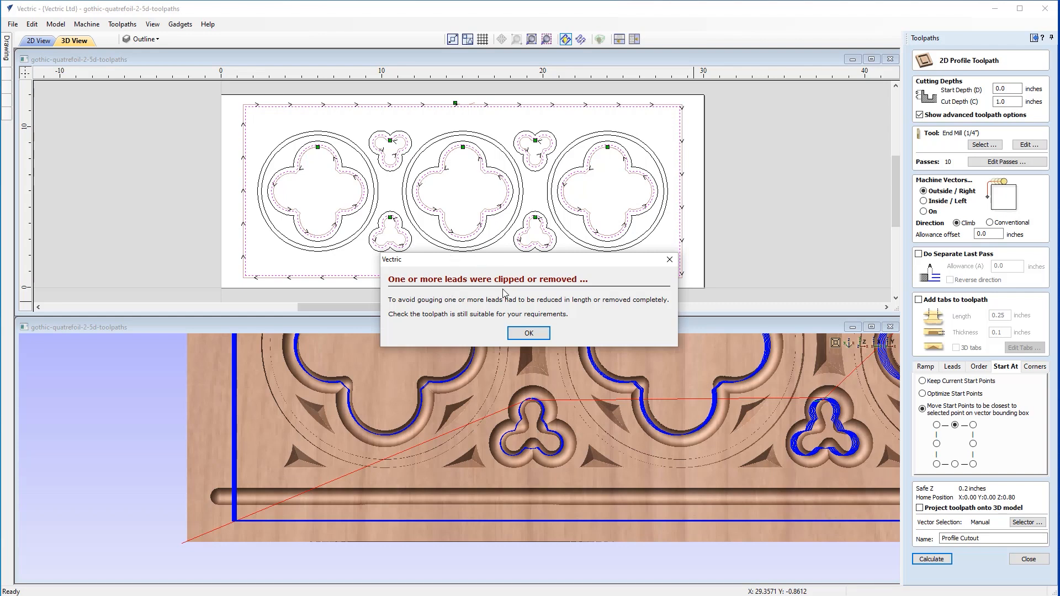
{"action": "left_click", "coordinate": [517, 333]}
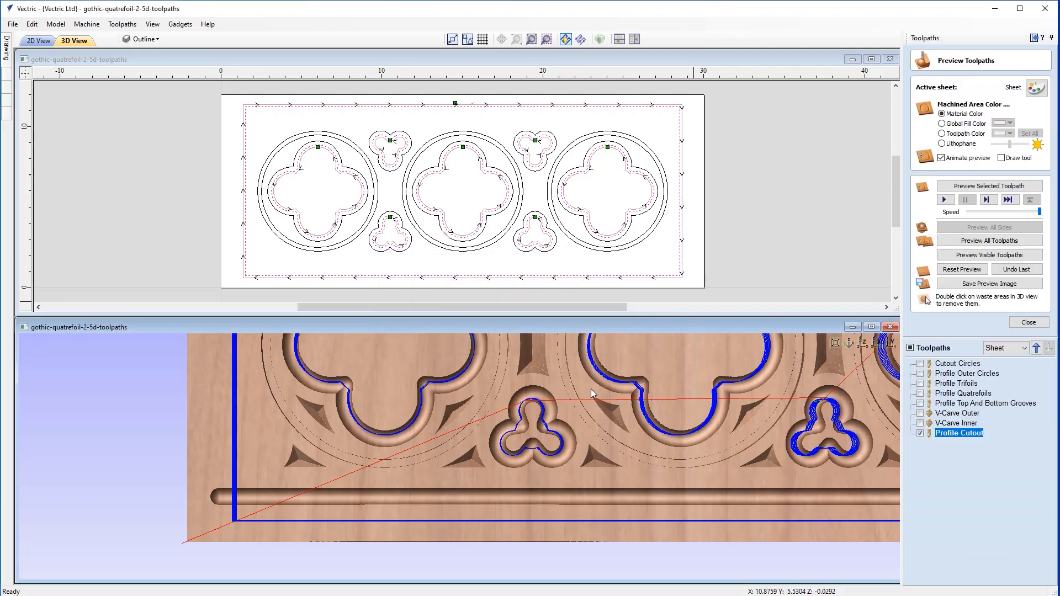
Display the Profile Cutout toolpath as solid tool-width cuts in the 2D view, and run its cutting simulation on the panel
{"action": "scroll", "coordinate": [650, 416], "scroll_direction": "down", "scroll_amount": 4}
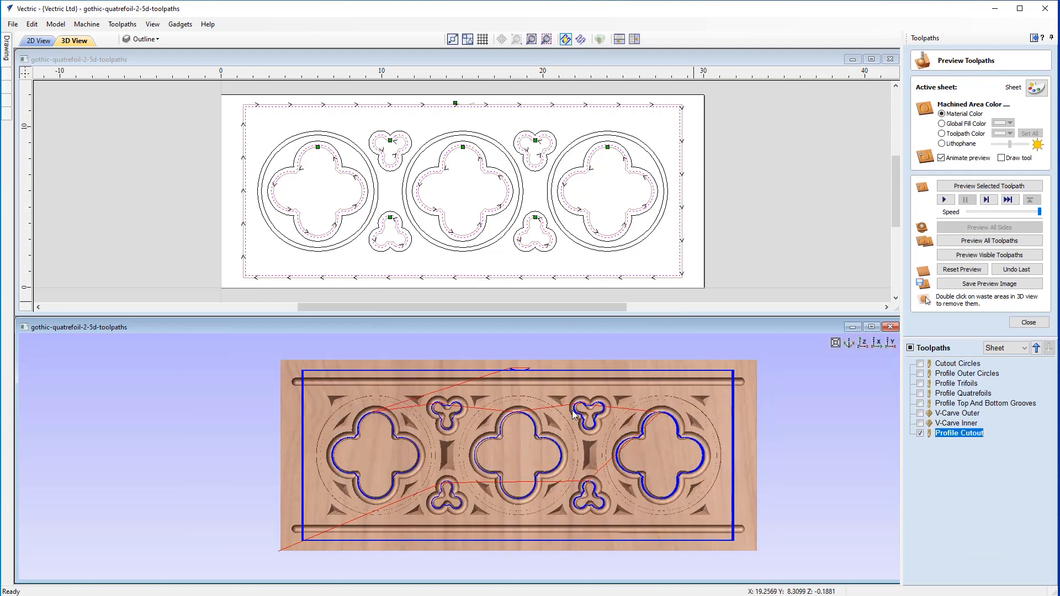
{"action": "scroll", "coordinate": [570, 376], "scroll_direction": "up", "scroll_amount": 2}
{"action": "middle_click_drag", "start_coordinate": [525, 376], "coordinate": [510, 375]}
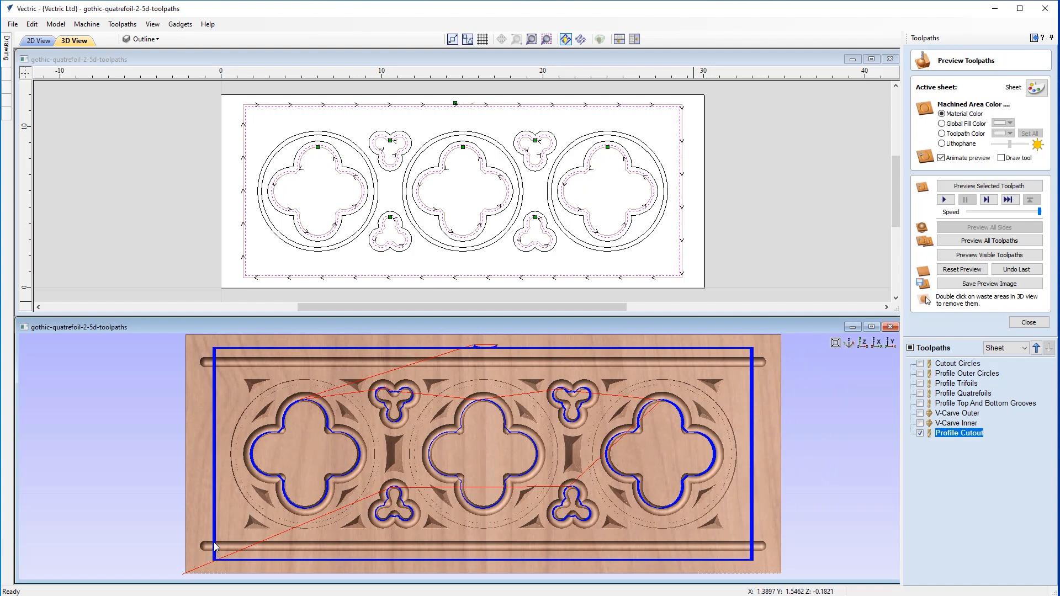
{"action": "left_click", "coordinate": [580, 38]}
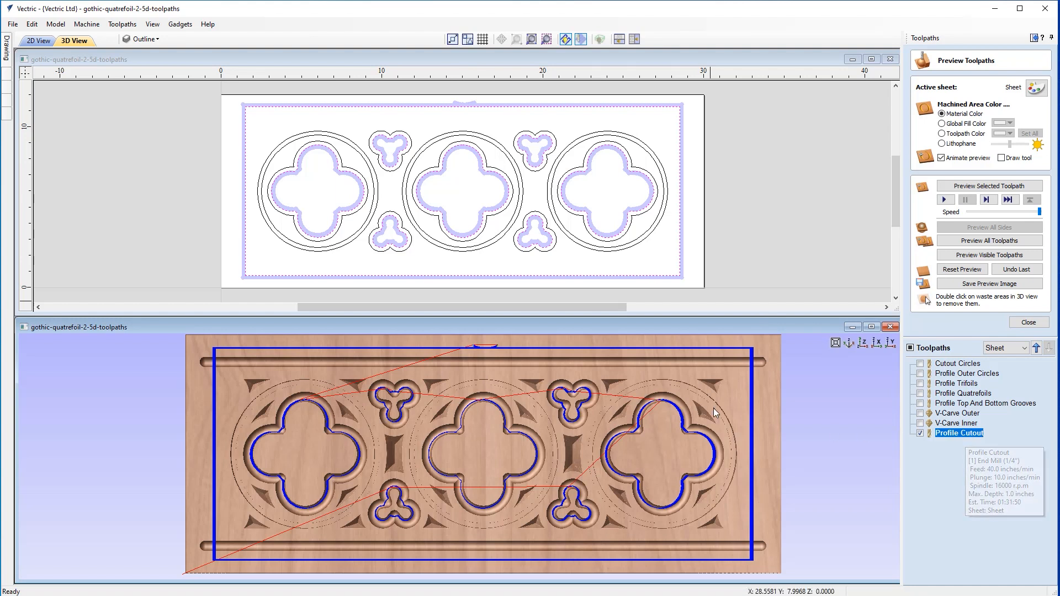
{"action": "left_click", "coordinate": [944, 200]}
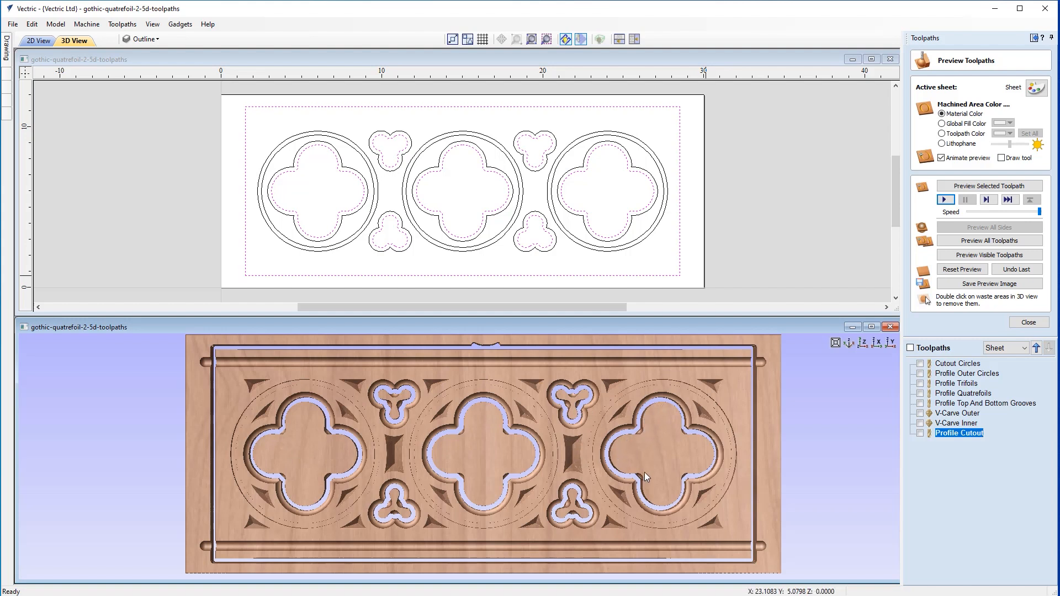
Remove the waste material inside the quatrefoils and trefoils and around the panel's outer border from the 3D preview
{"action": "double_click", "coordinate": [666, 453]}
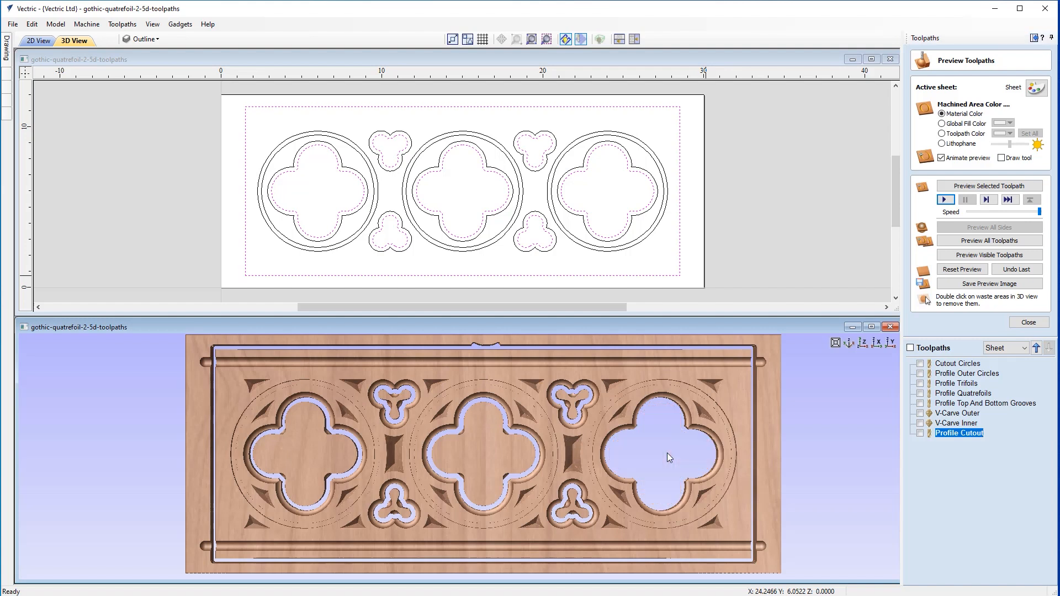
{"action": "double_click", "coordinate": [575, 402]}
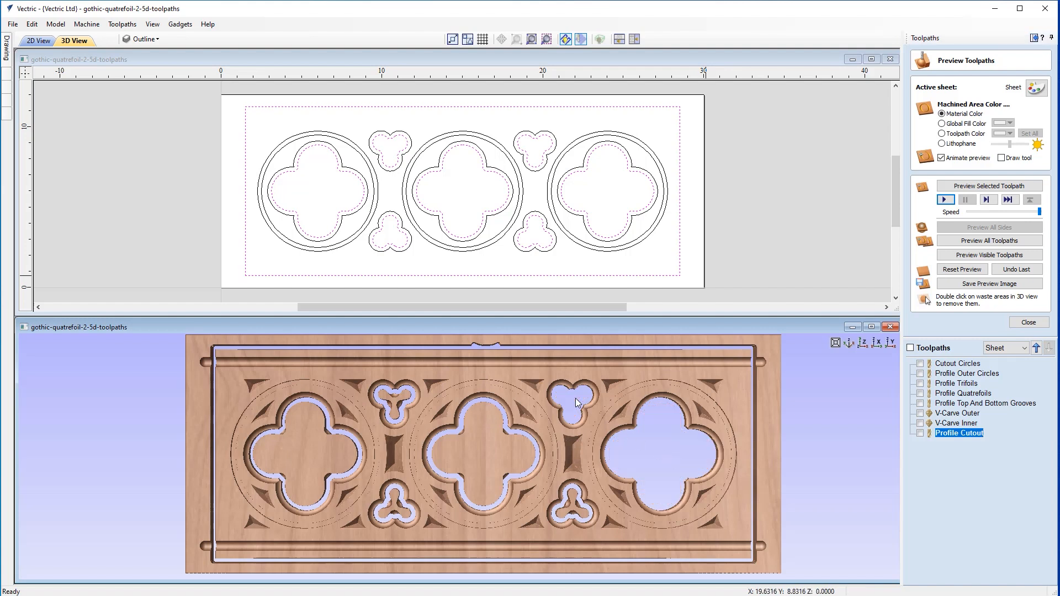
{"action": "double_click", "coordinate": [491, 466]}
{"action": "double_click", "coordinate": [393, 510]}
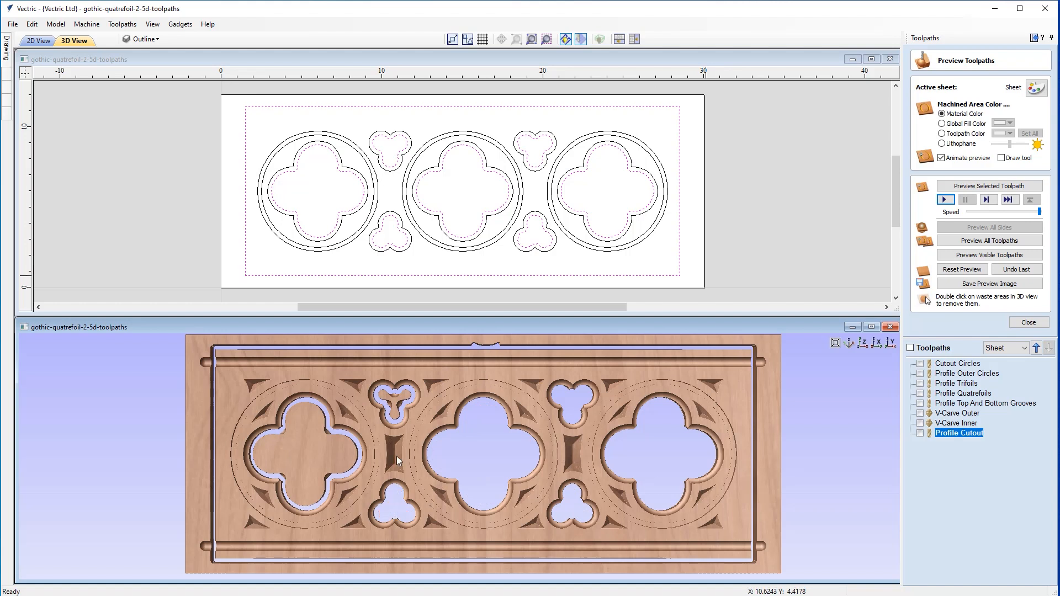
{"action": "double_click", "coordinate": [397, 411]}
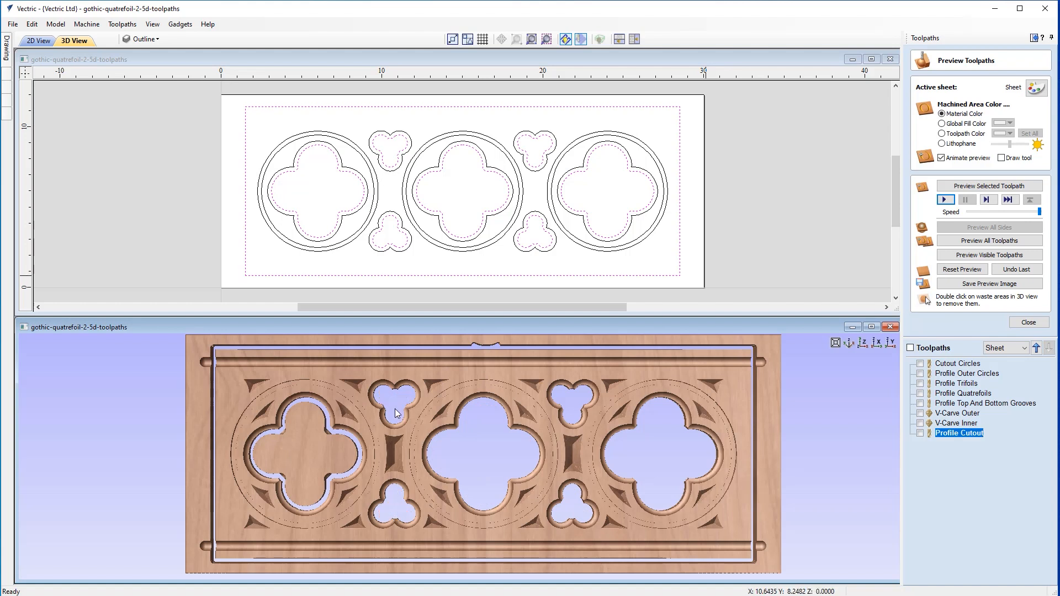
{"action": "double_click", "coordinate": [308, 453]}
{"action": "double_click", "coordinate": [777, 383]}
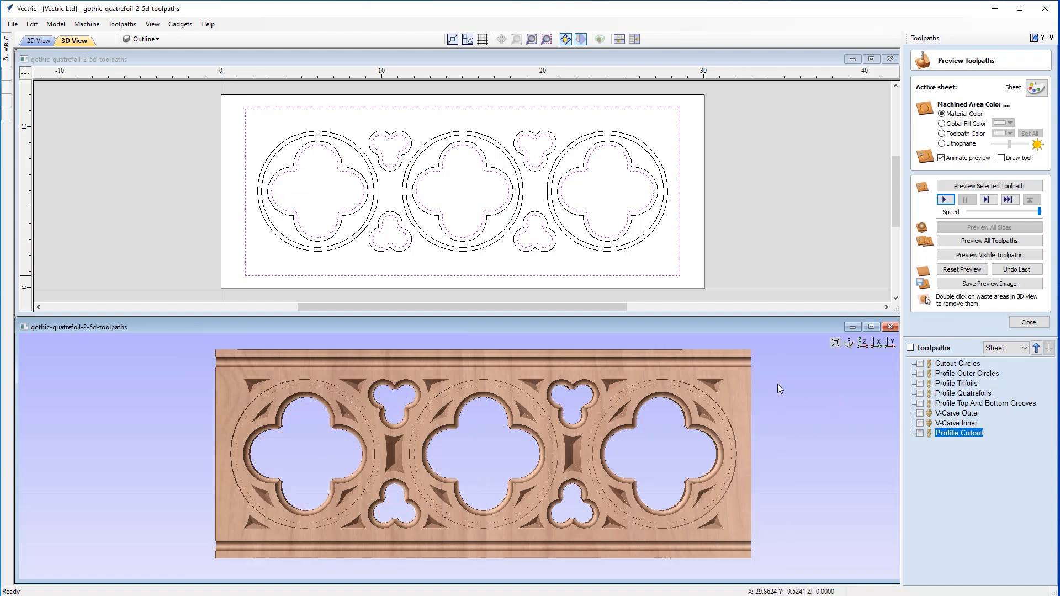
Enlarge the 3D view to fill the workspace and inspect the finished panel from several angles
{"action": "left_click_drag", "start_coordinate": [715, 413], "coordinate": [774, 381]}
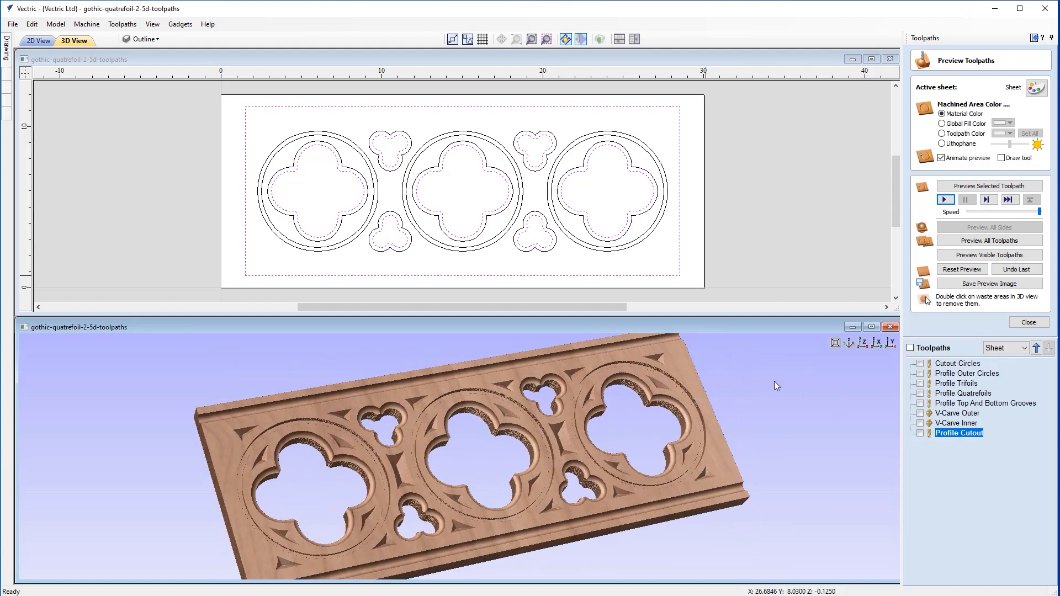
{"action": "left_click_drag", "start_coordinate": [667, 485], "coordinate": [657, 526]}
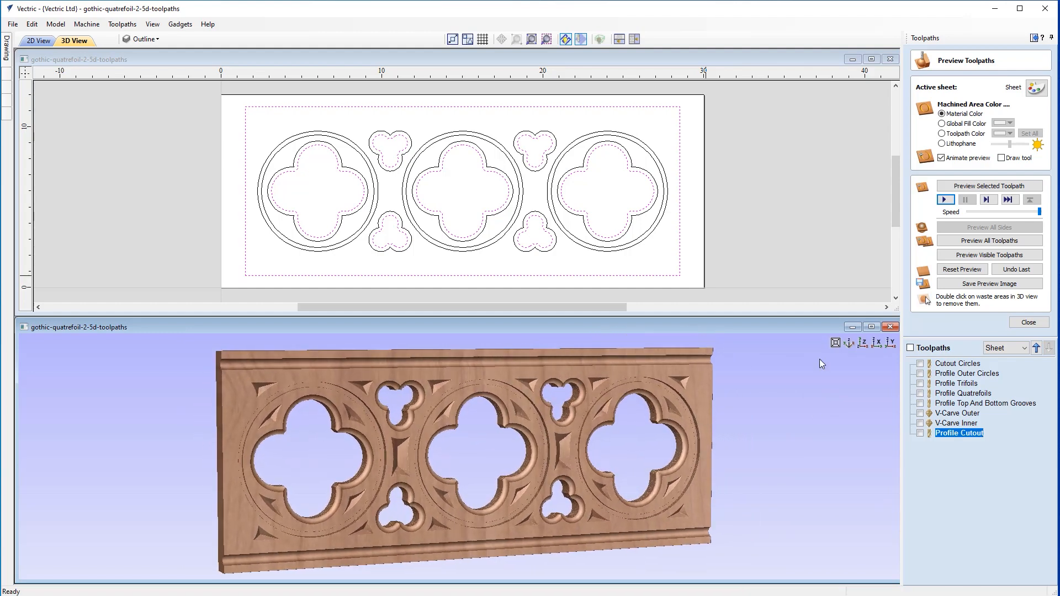
{"action": "left_click", "coordinate": [871, 327]}
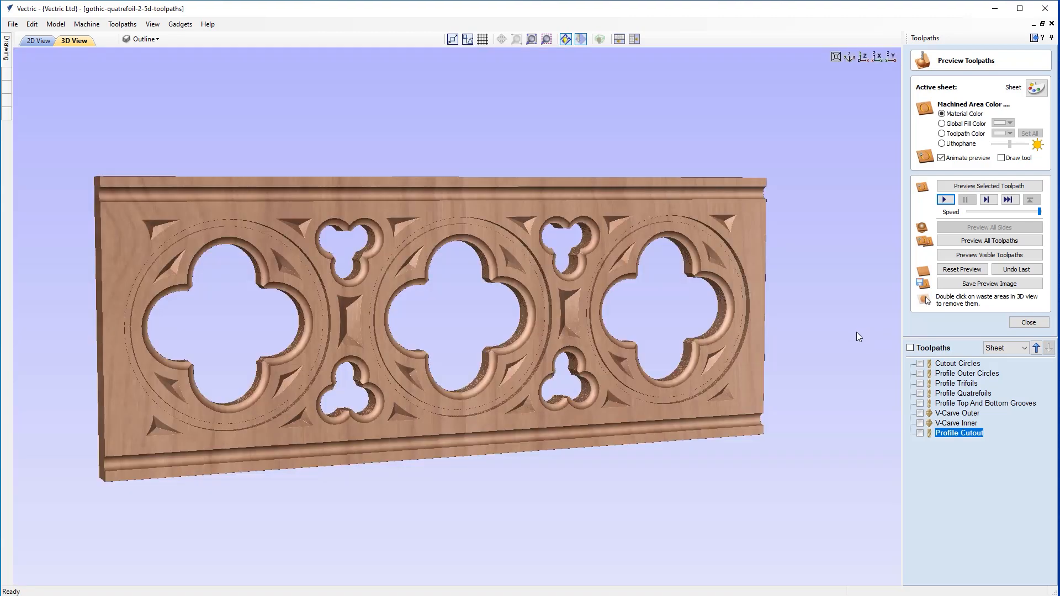
{"action": "left_click_drag", "start_coordinate": [592, 376], "coordinate": [632, 353]}
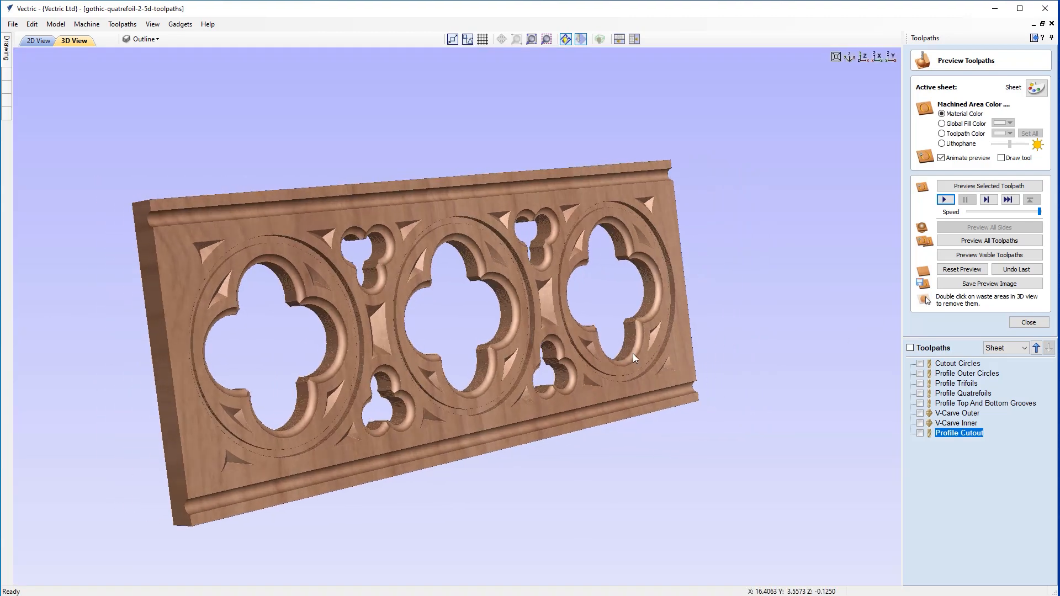
{"action": "left_click_drag", "start_coordinate": [632, 354], "coordinate": [630, 353]}
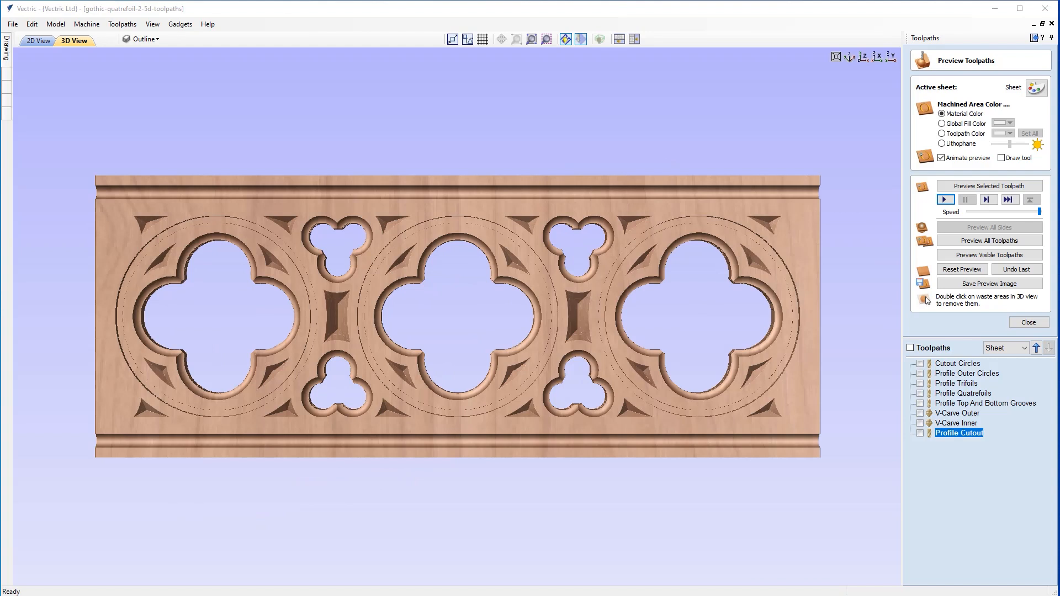